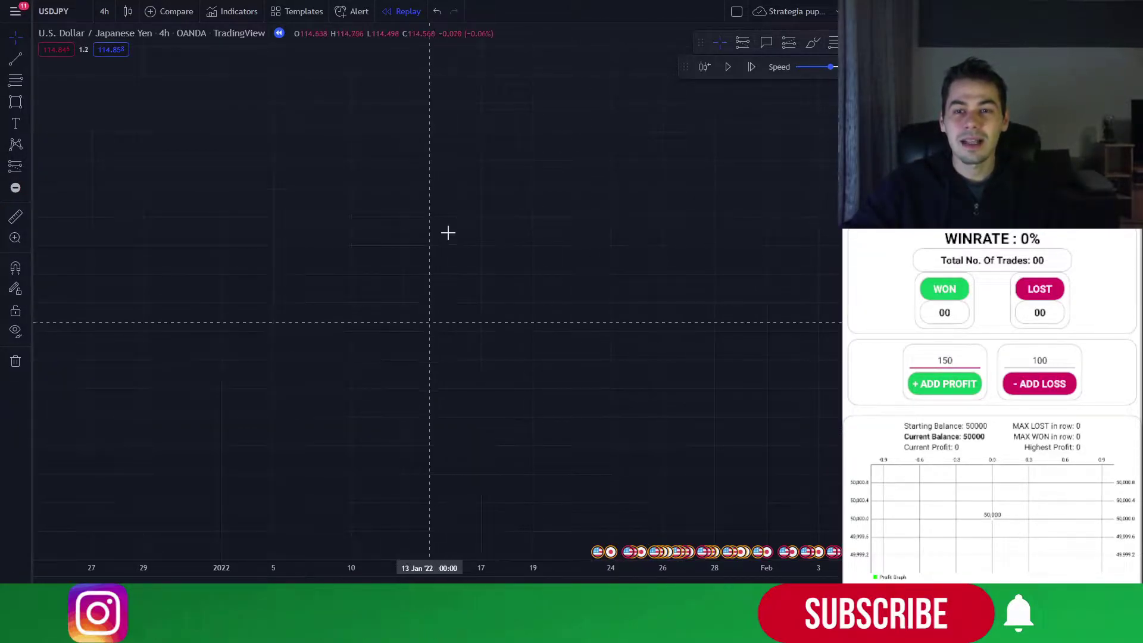
Duplicate the third price zone from the top and place the copy at the 18 January swing high.
{"action": "left_click_drag", "start_coordinate": [503, 327], "coordinate": [630, 438]}
{"action": "left_click_drag", "start_coordinate": [612, 238], "coordinate": [690, 306]}
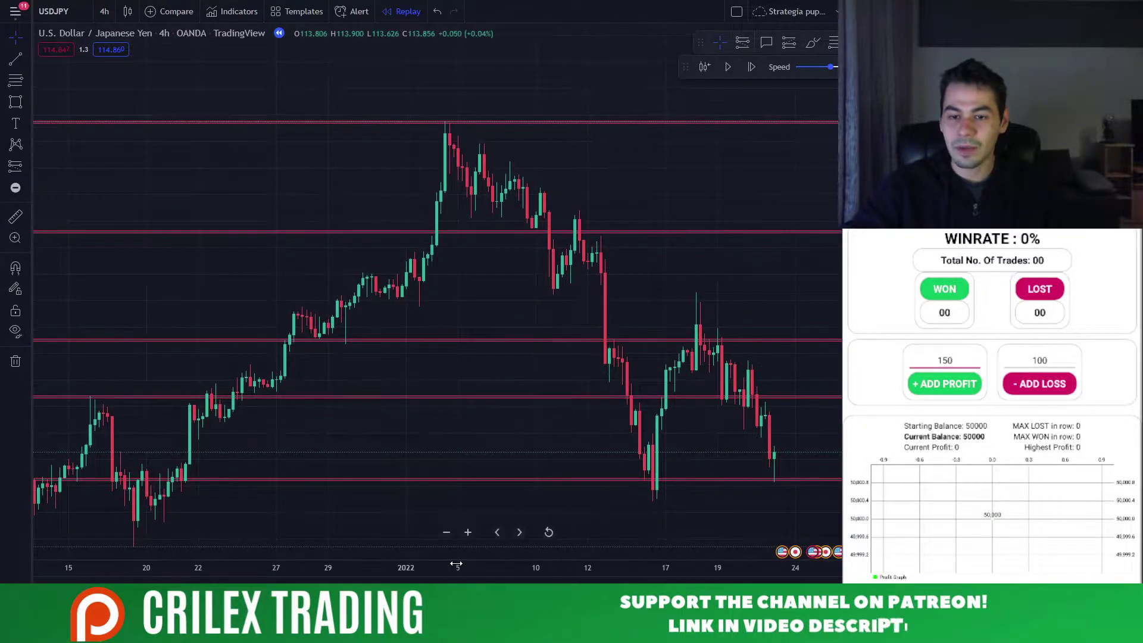
{"action": "left_click_drag", "start_coordinate": [456, 564], "coordinate": [576, 562]}
{"action": "left_click_drag", "start_coordinate": [590, 434], "coordinate": [554, 402]}
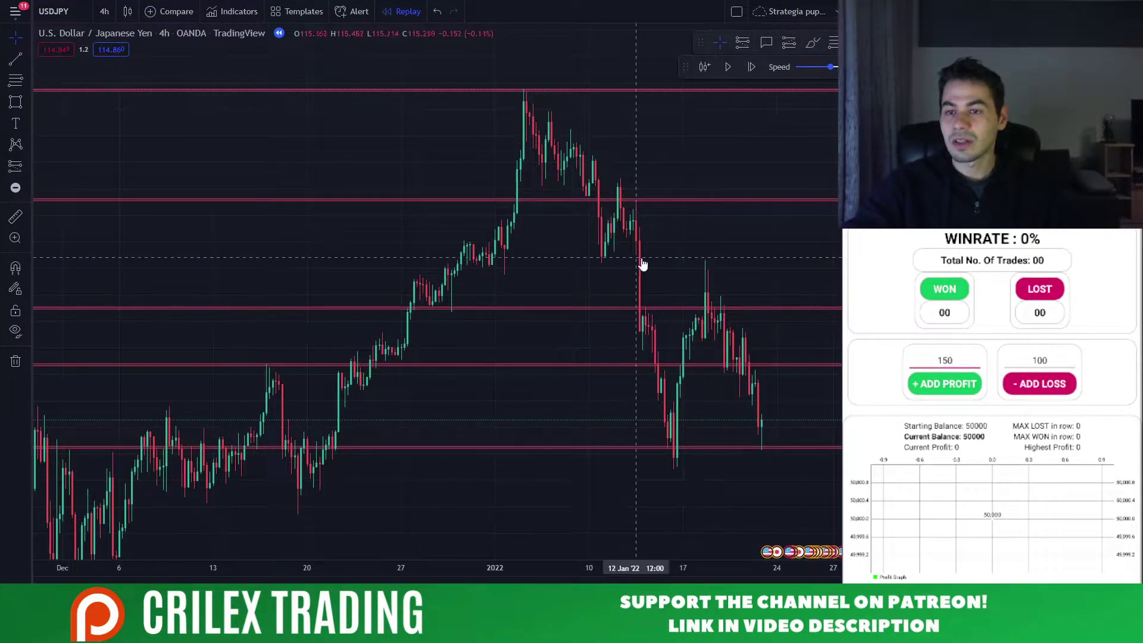
{"action": "left_click", "coordinate": [532, 311]}
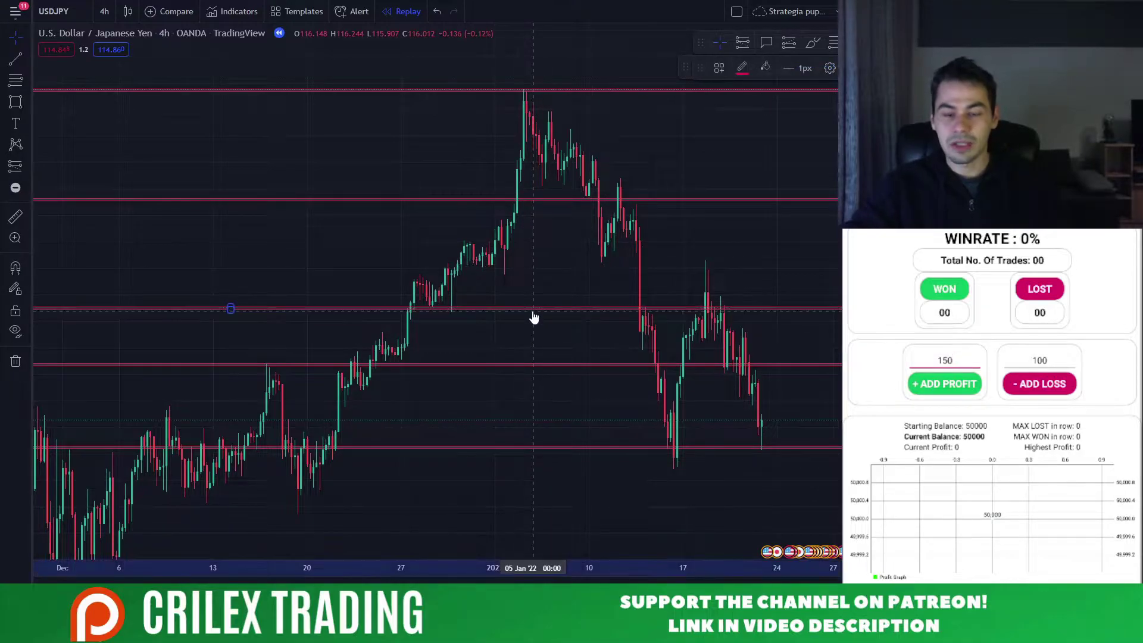
{"action": "left_click_drag", "start_coordinate": [547, 304], "coordinate": [552, 265]}
{"action": "left_click", "coordinate": [593, 353]}
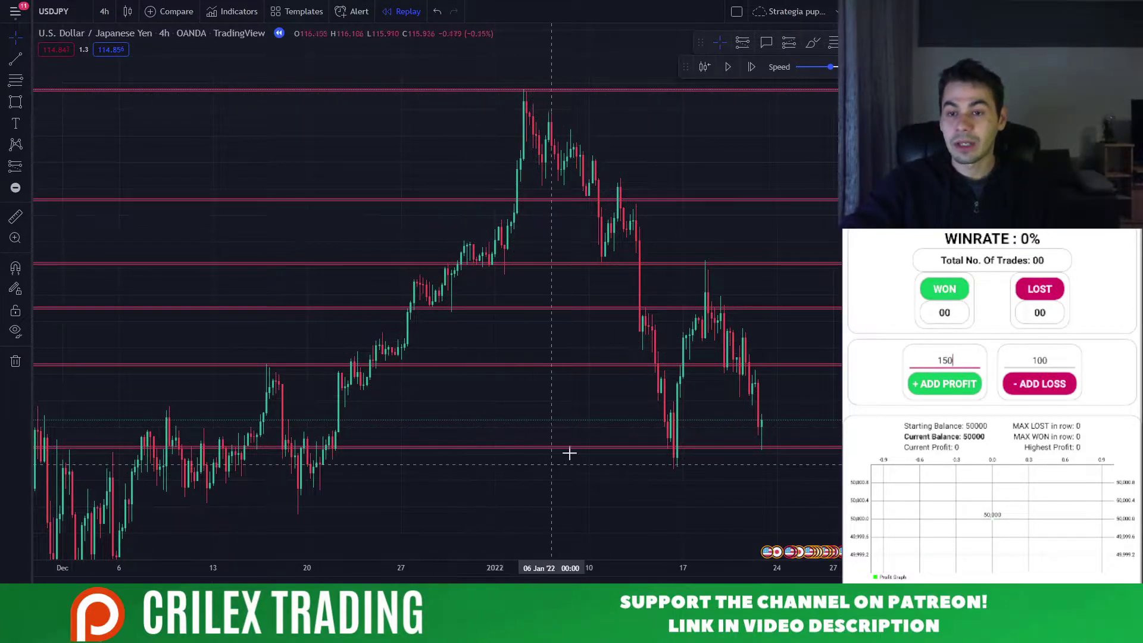
Draw a rectangle in the empty chart area below the candles, spanning about 13 December to 6 January.
{"action": "left_click_drag", "start_coordinate": [557, 469], "coordinate": [505, 238]}
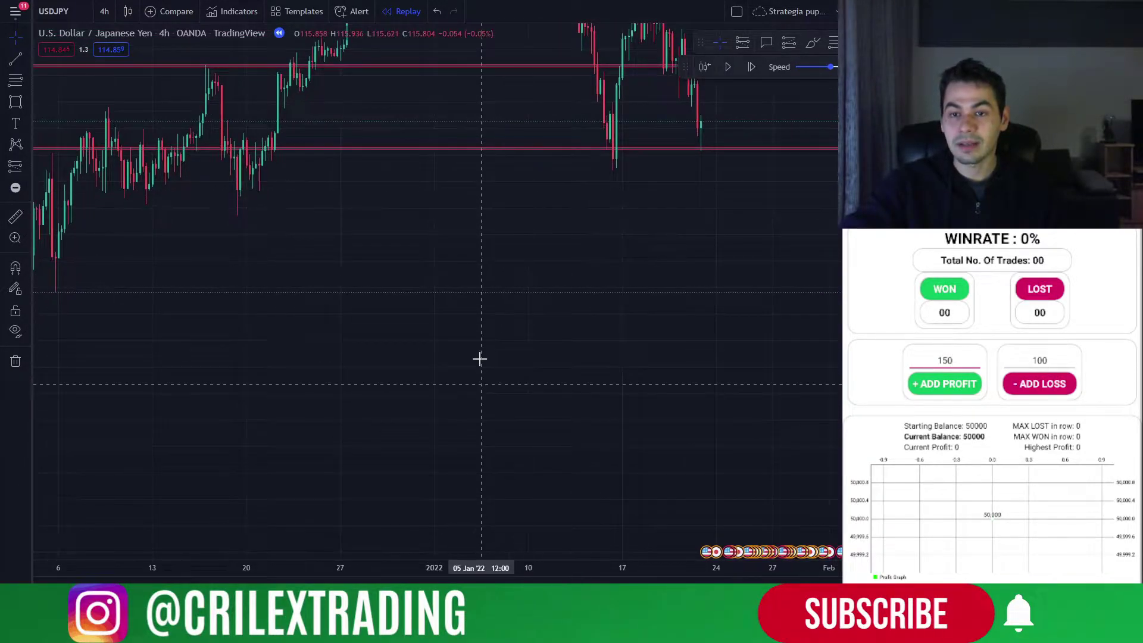
{"action": "left_click_drag", "start_coordinate": [479, 359], "coordinate": [474, 283]}
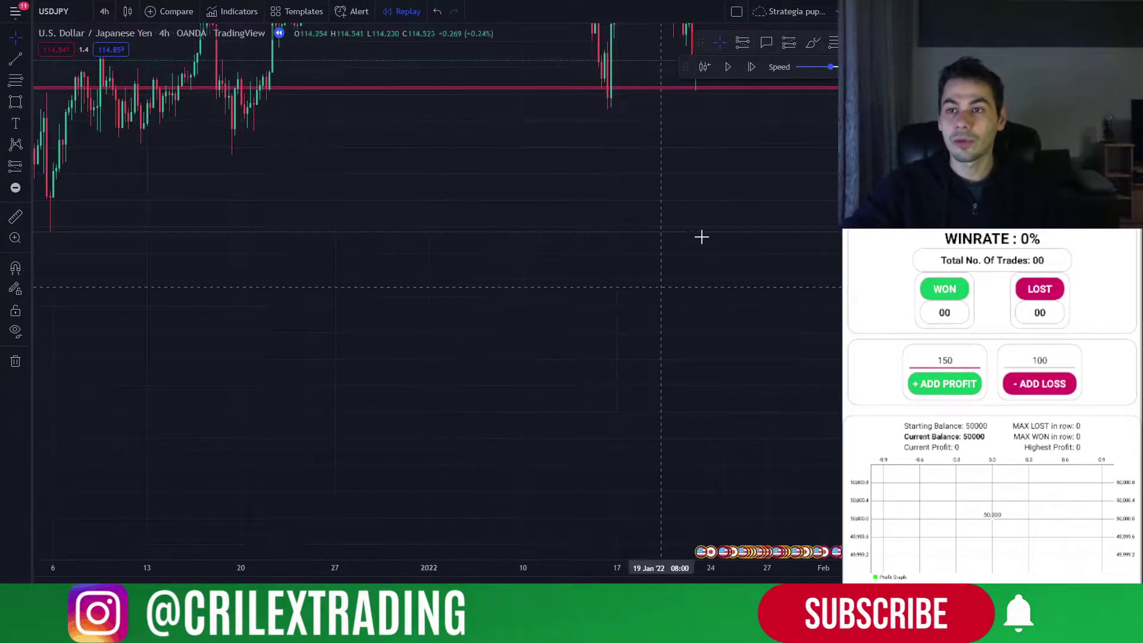
{"action": "key", "text": "alt+shift+r"}
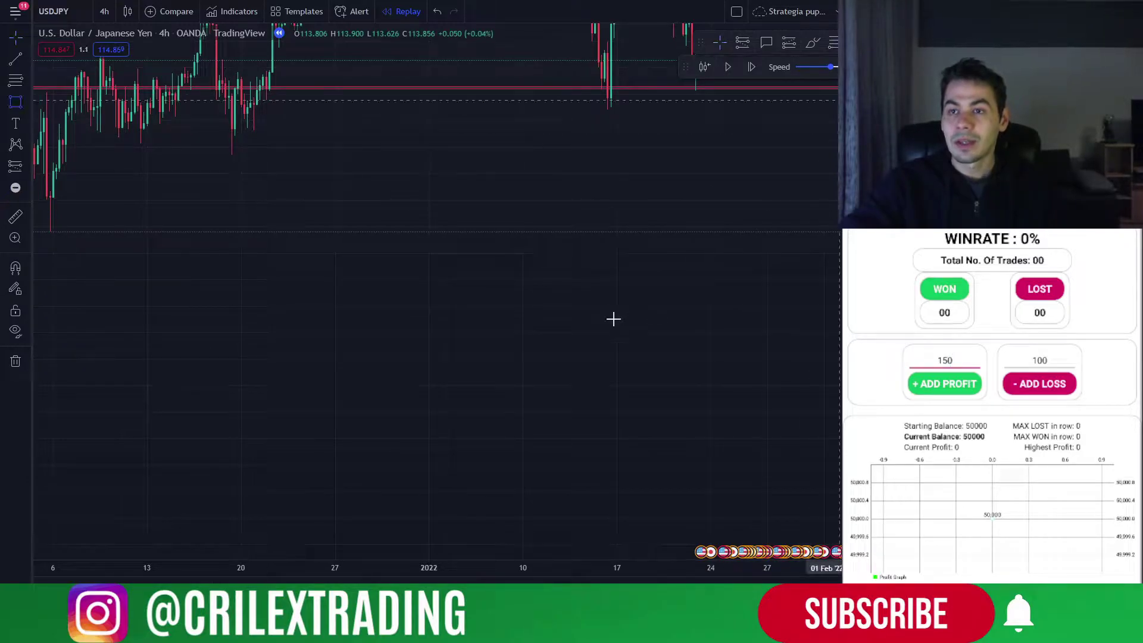
{"action": "mouse_move", "coordinate": [157, 275]}
{"action": "left_mouse_down"}
{"action": "mouse_move", "coordinate": [390, 378]}
{"action": "mouse_move", "coordinate": [451, 383]}
{"action": "mouse_move", "coordinate": [426, 434]}
{"action": "mouse_move", "coordinate": [485, 379]}
{"action": "left_mouse_up"}
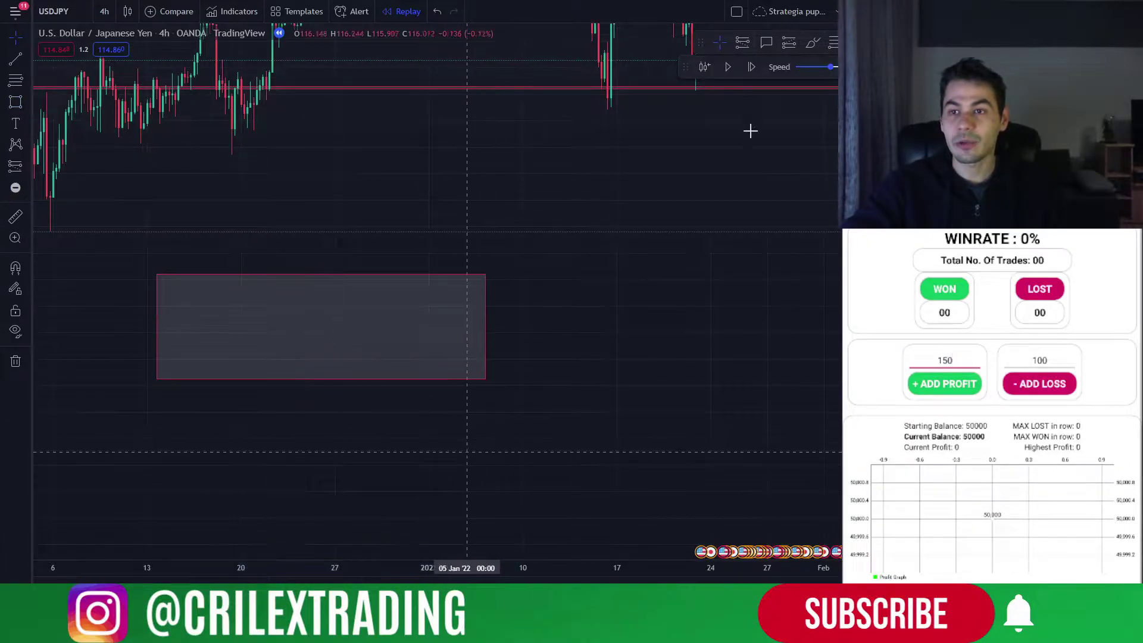
Brush a ranging price path bouncing between the rectangle's edges, with short marks at its highs and lows.
{"action": "left_click", "coordinate": [814, 42]}
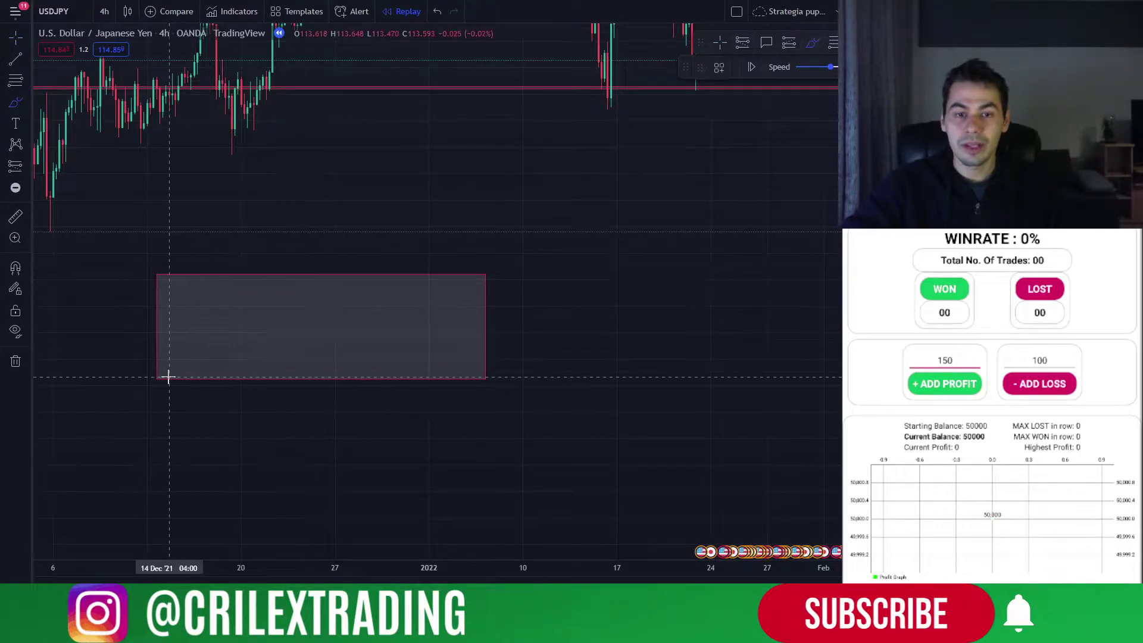
{"action": "mouse_move", "coordinate": [170, 375]}
{"action": "left_mouse_down"}
{"action": "mouse_move", "coordinate": [262, 273]}
{"action": "mouse_move", "coordinate": [286, 377]}
{"action": "mouse_move", "coordinate": [302, 344]}
{"action": "mouse_move", "coordinate": [348, 334]}
{"action": "mouse_move", "coordinate": [364, 273]}
{"action": "mouse_move", "coordinate": [414, 370]}
{"action": "left_mouse_up"}
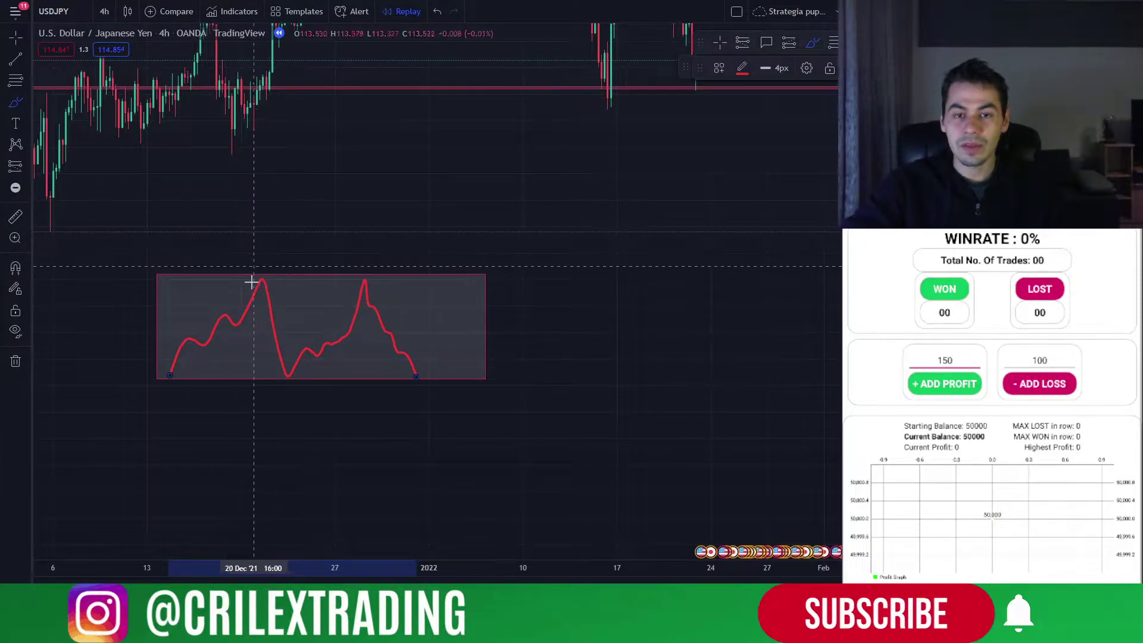
{"action": "mouse_move", "coordinate": [263, 264]}
{"action": "left_mouse_down"}
{"action": "mouse_move", "coordinate": [250, 264]}
{"action": "mouse_move", "coordinate": [273, 267]}
{"action": "left_mouse_up"}
{"action": "left_click_drag", "start_coordinate": [358, 266], "coordinate": [381, 262]}
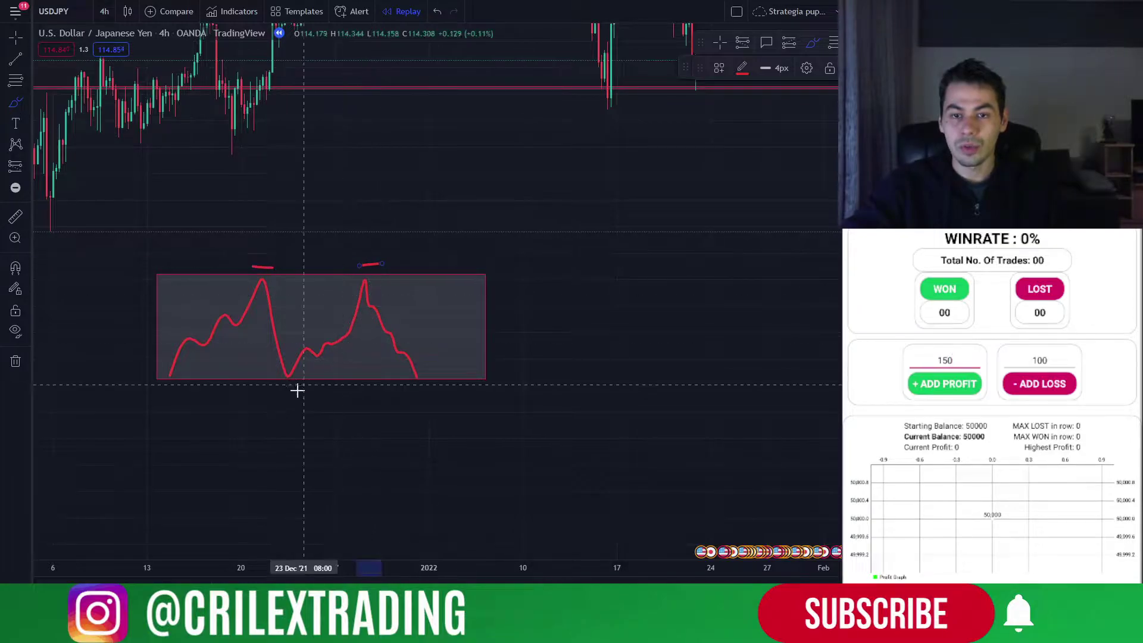
{"action": "left_click_drag", "start_coordinate": [276, 391], "coordinate": [295, 392]}
{"action": "left_click_drag", "start_coordinate": [416, 388], "coordinate": [440, 388]}
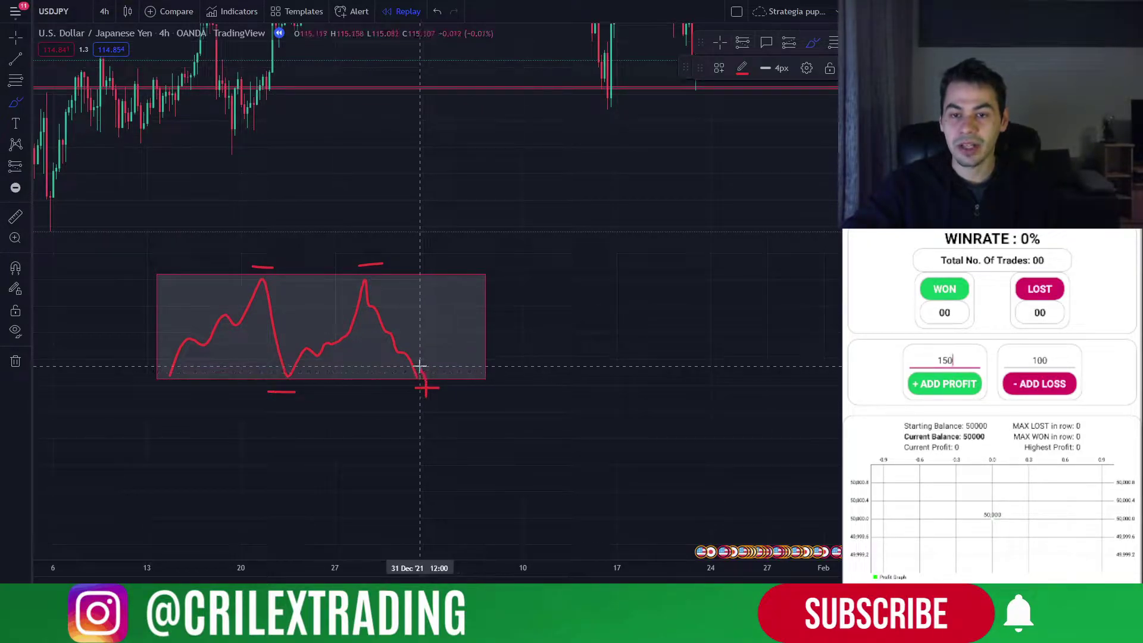
{"action": "key", "text": "ctrl+z"}
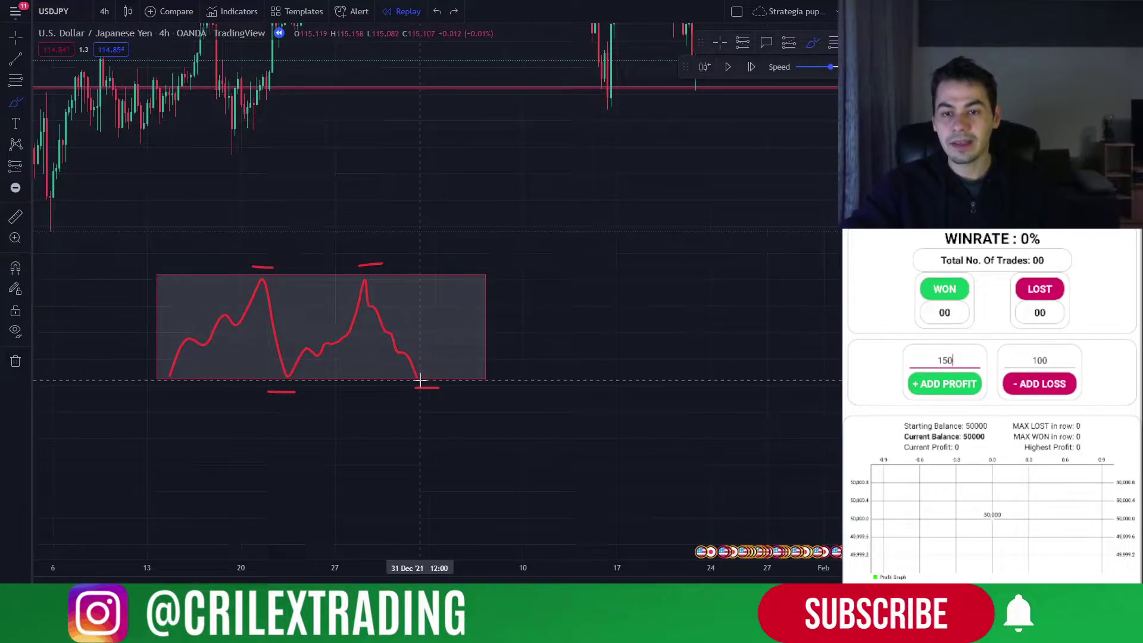
{"action": "mouse_move", "coordinate": [416, 376]}
{"action": "left_mouse_down"}
{"action": "mouse_move", "coordinate": [441, 355]}
{"action": "mouse_move", "coordinate": [472, 288]}
{"action": "mouse_move", "coordinate": [503, 277]}
{"action": "left_mouse_up"}
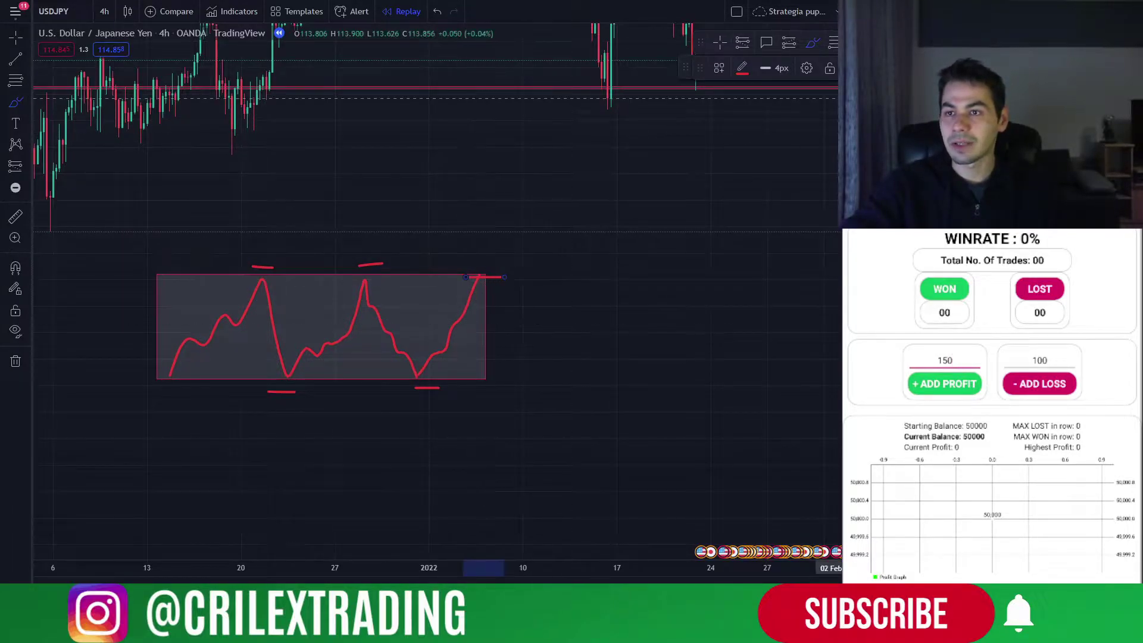
Widen the rectangle to about 13 January and brush a breakout with a retest above its upper edge.
{"action": "left_click", "coordinate": [719, 42]}
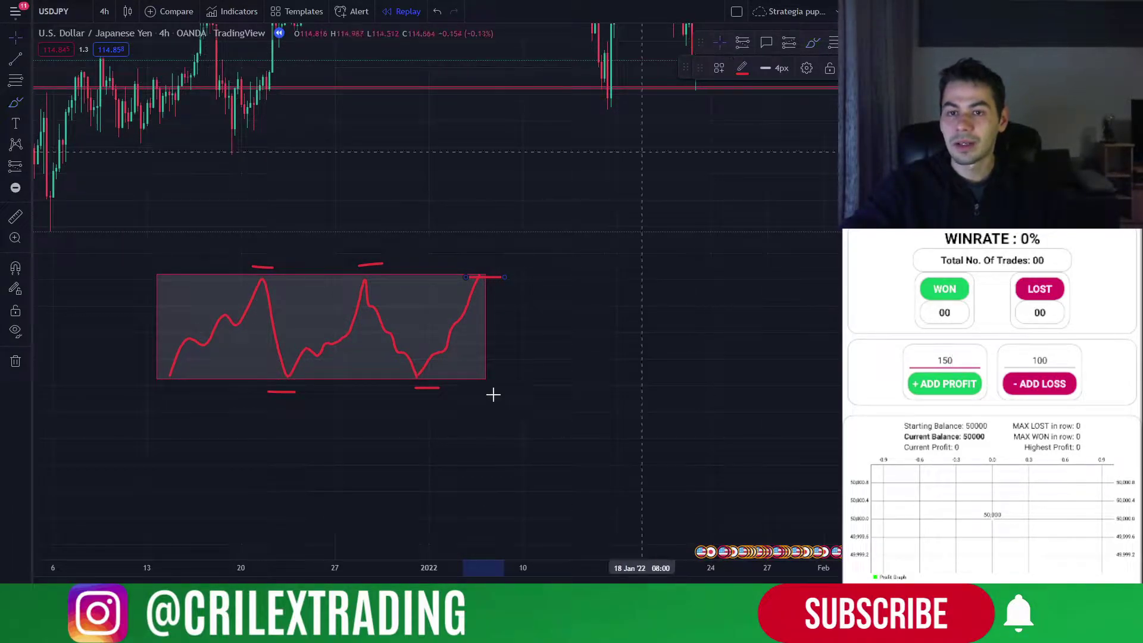
{"action": "left_click_drag", "start_coordinate": [487, 323], "coordinate": [589, 326]}
{"action": "left_click", "coordinate": [815, 44]}
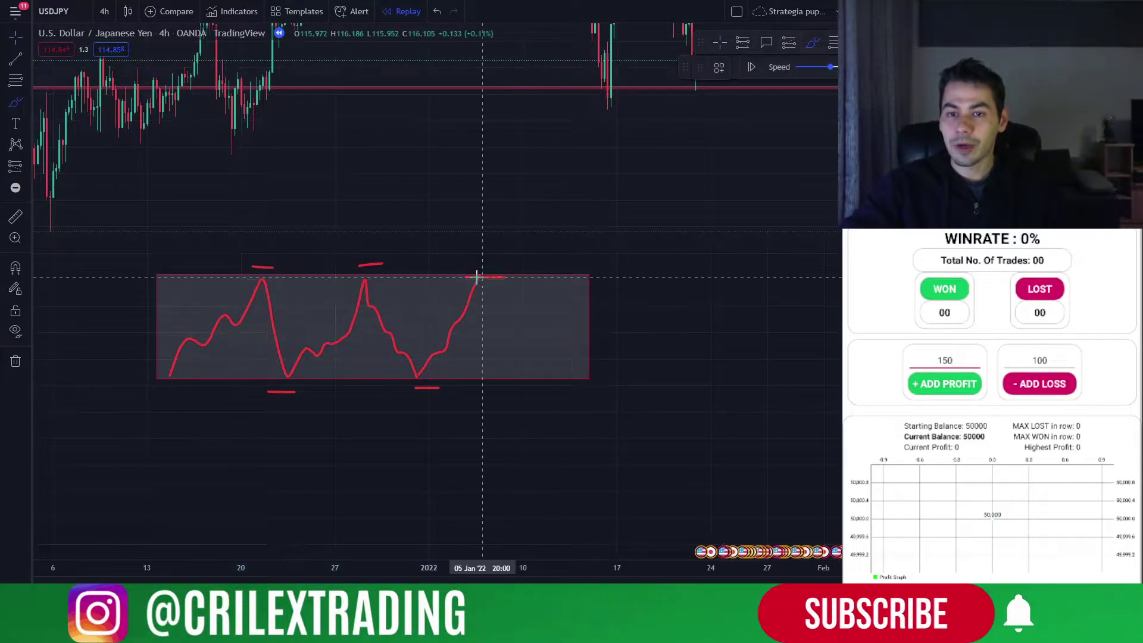
{"action": "left_click_drag", "start_coordinate": [476, 275], "coordinate": [488, 249]}
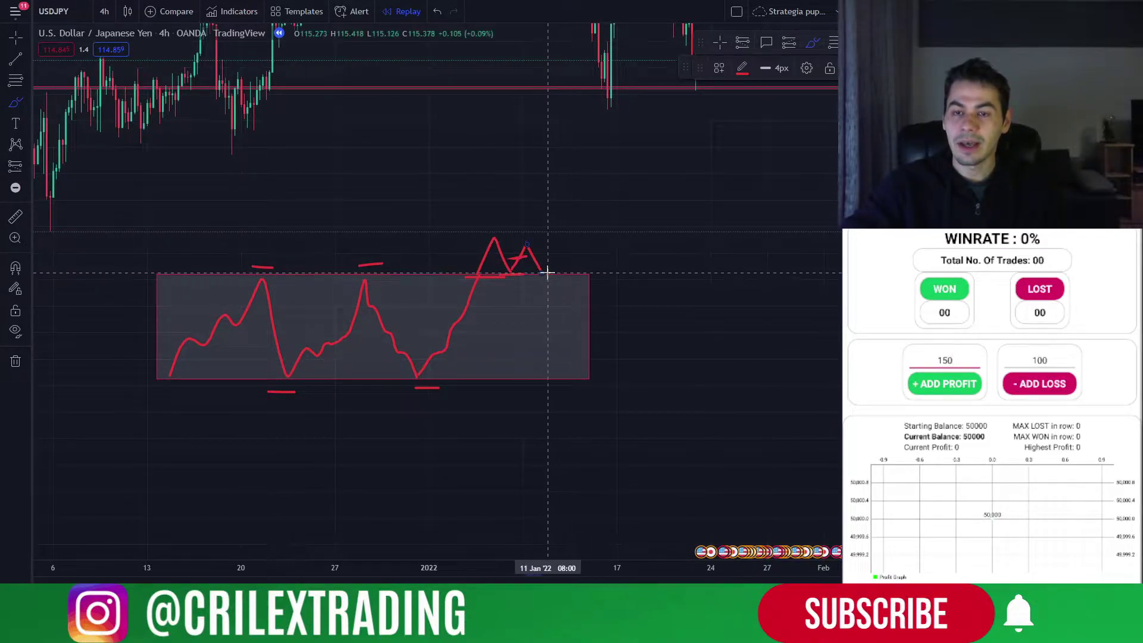
{"action": "left_click_drag", "start_coordinate": [555, 272], "coordinate": [577, 274]}
{"action": "key", "text": "ctrl+z"}
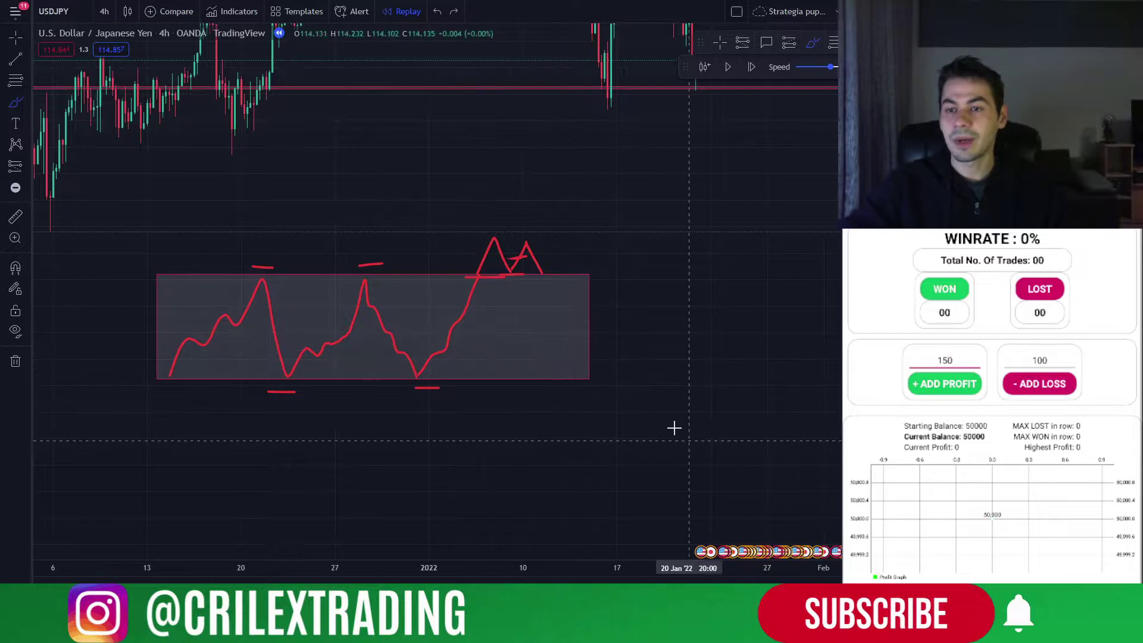
Brush a rising trend path beside the rectangle and add short marks at its first peak and next two pullback lows.
{"action": "left_click", "coordinate": [720, 42]}
{"action": "left_click_drag", "start_coordinate": [666, 398], "coordinate": [568, 404]}
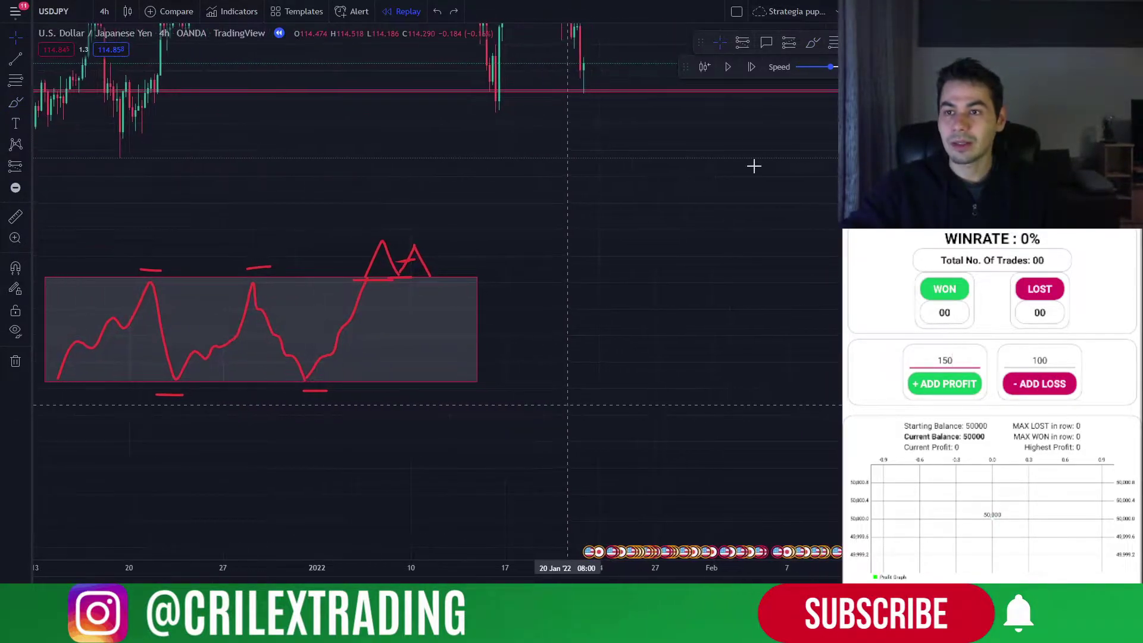
{"action": "left_click", "coordinate": [812, 42]}
{"action": "mouse_move", "coordinate": [484, 505]}
{"action": "left_mouse_down"}
{"action": "mouse_move", "coordinate": [571, 395]}
{"action": "mouse_move", "coordinate": [589, 434]}
{"action": "mouse_move", "coordinate": [637, 349]}
{"action": "mouse_move", "coordinate": [678, 357]}
{"action": "mouse_move", "coordinate": [708, 308]}
{"action": "mouse_move", "coordinate": [730, 315]}
{"action": "mouse_move", "coordinate": [748, 279]}
{"action": "mouse_move", "coordinate": [802, 355]}
{"action": "mouse_move", "coordinate": [841, 239]}
{"action": "left_mouse_up"}
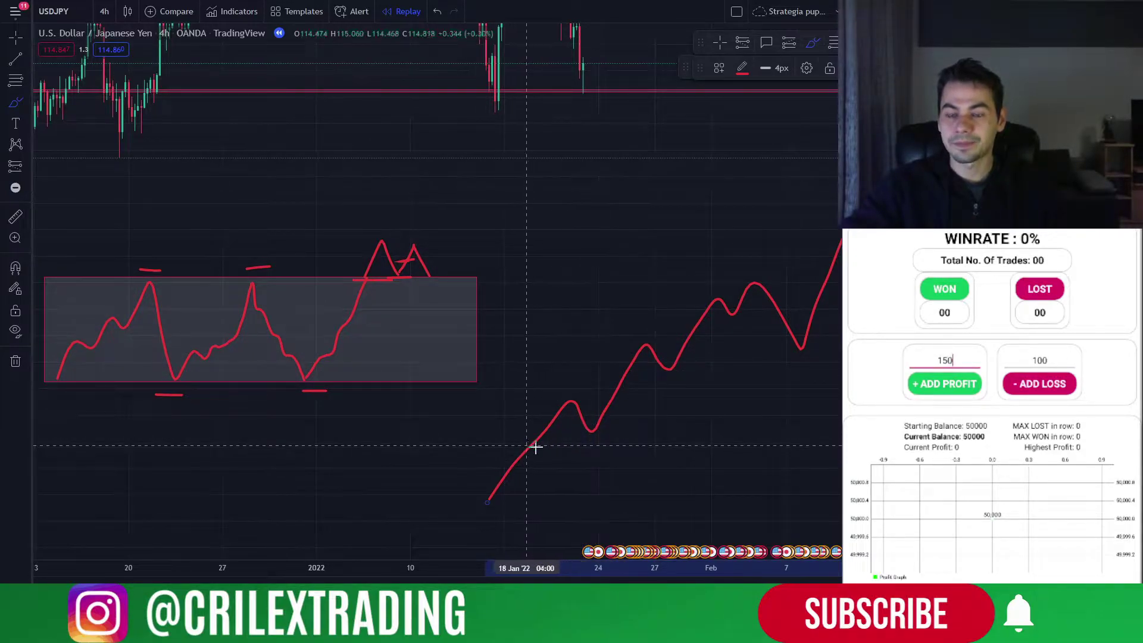
{"action": "left_click_drag", "start_coordinate": [554, 398], "coordinate": [695, 374]}
{"action": "left_click_drag", "start_coordinate": [726, 314], "coordinate": [758, 313]}
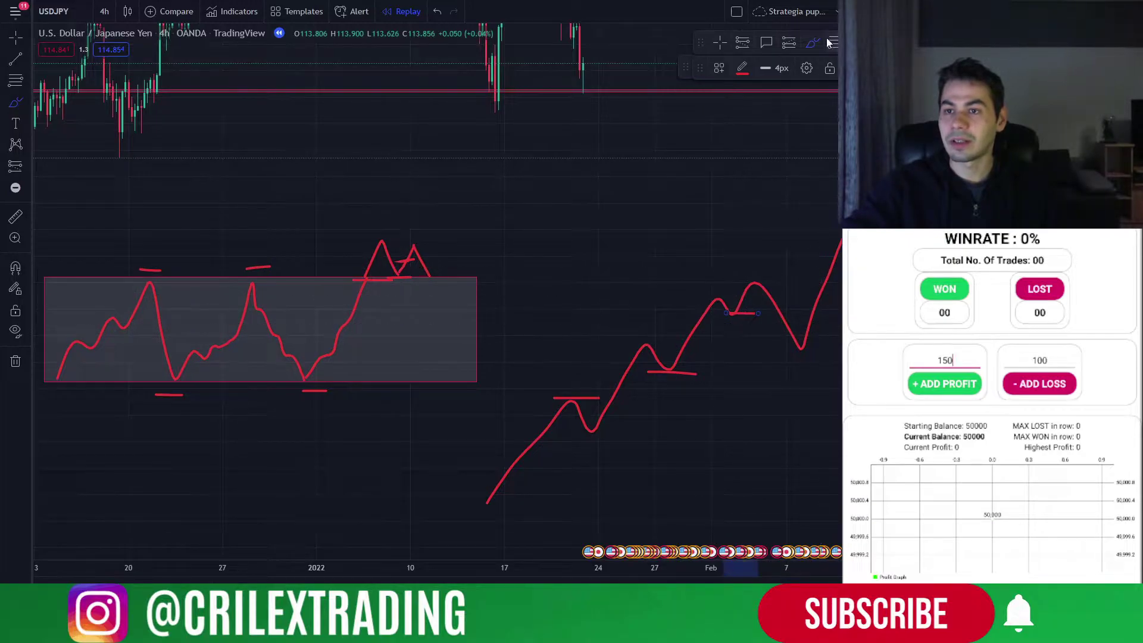
Draw a Fibonacci retracement from the sketched uptrend's starting low up to about 112.24, and delete it.
{"action": "key", "text": "Escape"}
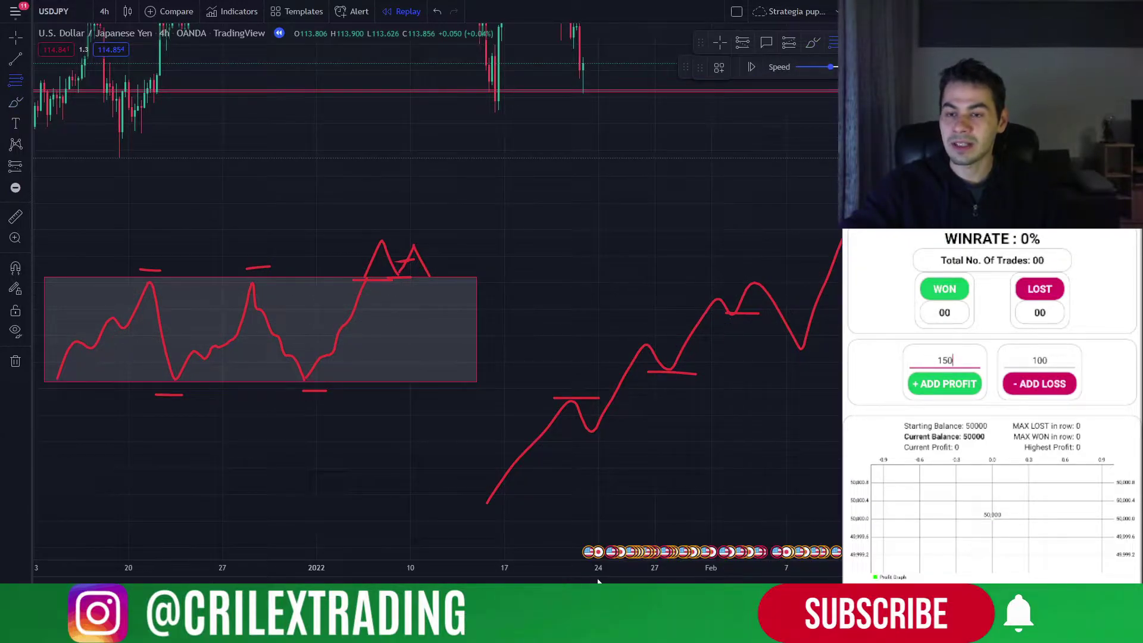
{"action": "left_click", "coordinate": [488, 506]}
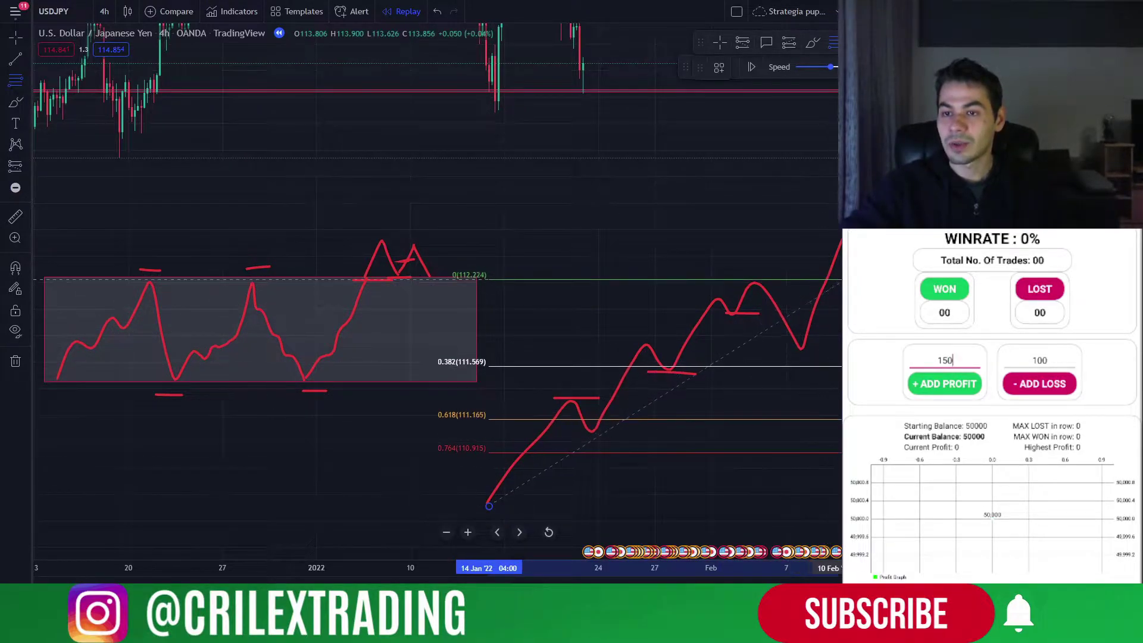
{"action": "left_click", "coordinate": [862, 272]}
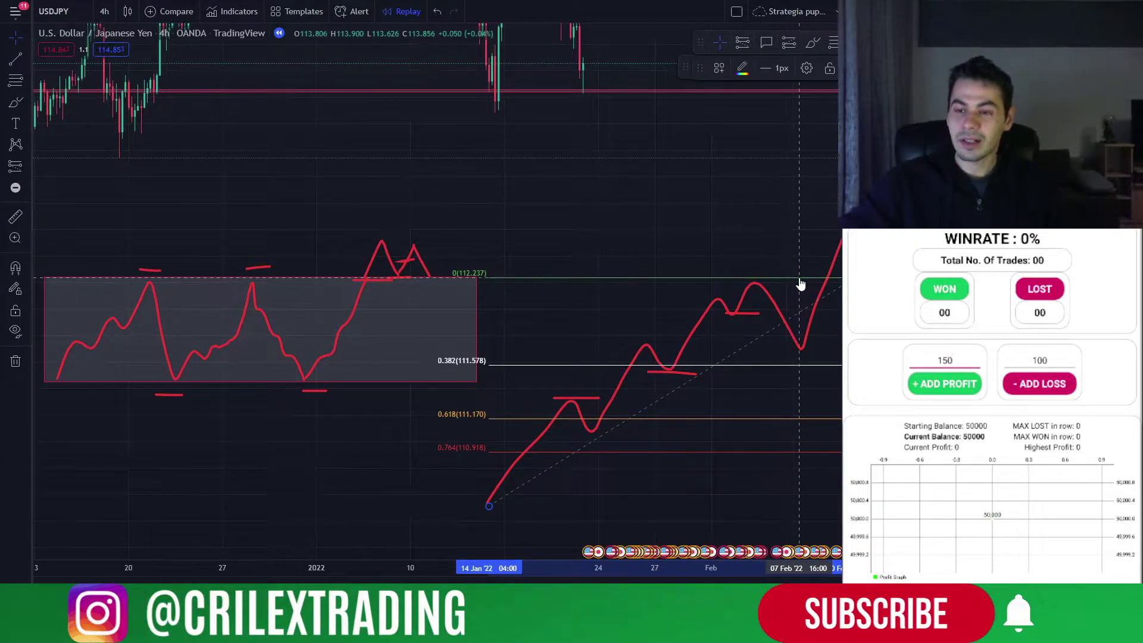
{"action": "key", "text": "Delete"}
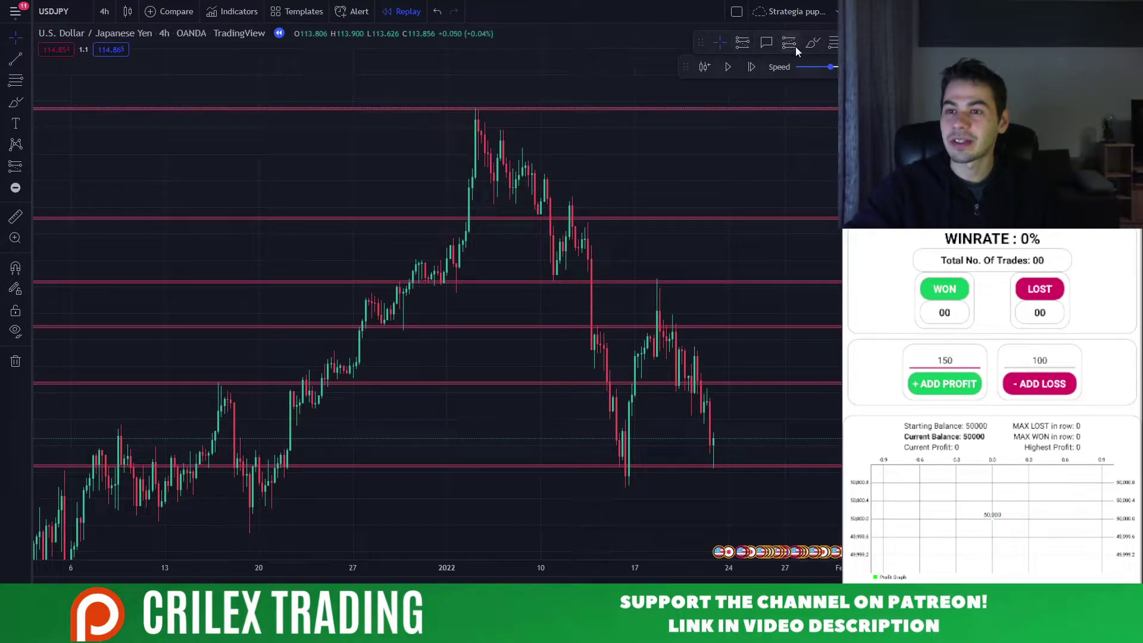
Brush a projected bounce between the two lowest zones after the last candle, circling its turning points, and undo the strokes.
{"action": "left_click", "coordinate": [813, 42]}
{"action": "mouse_move", "coordinate": [717, 459]}
{"action": "left_mouse_down"}
{"action": "mouse_move", "coordinate": [697, 470]}
{"action": "mouse_move", "coordinate": [717, 459]}
{"action": "mouse_move", "coordinate": [757, 381]}
{"action": "mouse_move", "coordinate": [790, 464]}
{"action": "mouse_move", "coordinate": [806, 462]}
{"action": "left_mouse_up"}
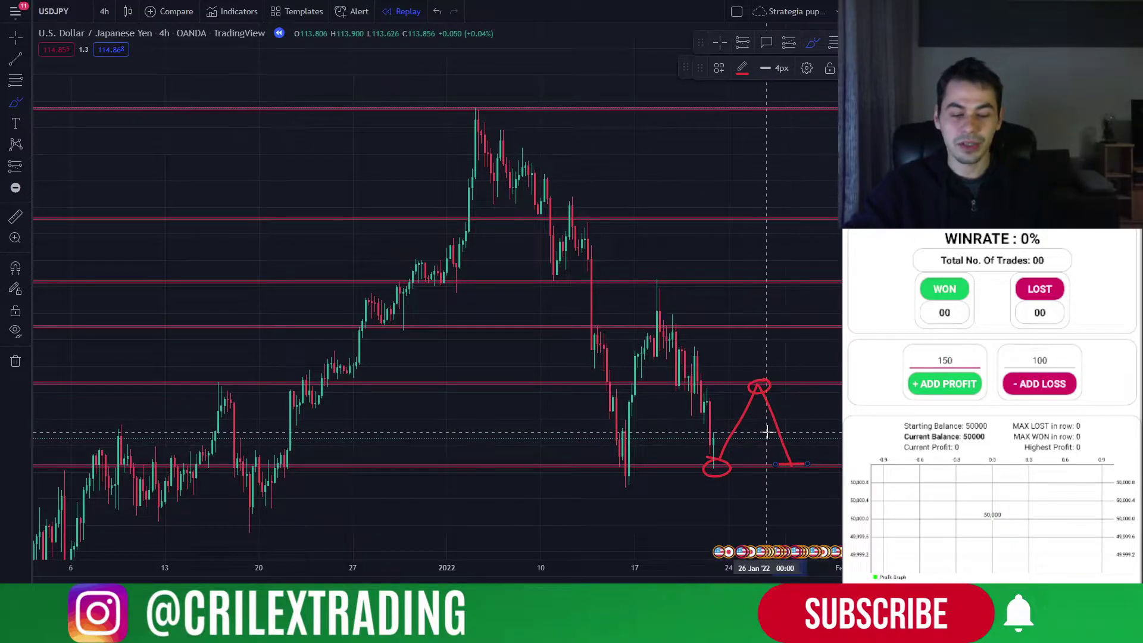
{"action": "mouse_move", "coordinate": [736, 418]}
{"action": "left_mouse_down"}
{"action": "mouse_move", "coordinate": [755, 415]}
{"action": "mouse_move", "coordinate": [752, 433]}
{"action": "left_mouse_up"}
{"action": "key", "text": "ctrl+z"}
{"action": "key", "text": "ctrl+z"}
{"action": "key", "text": "ctrl+z"}
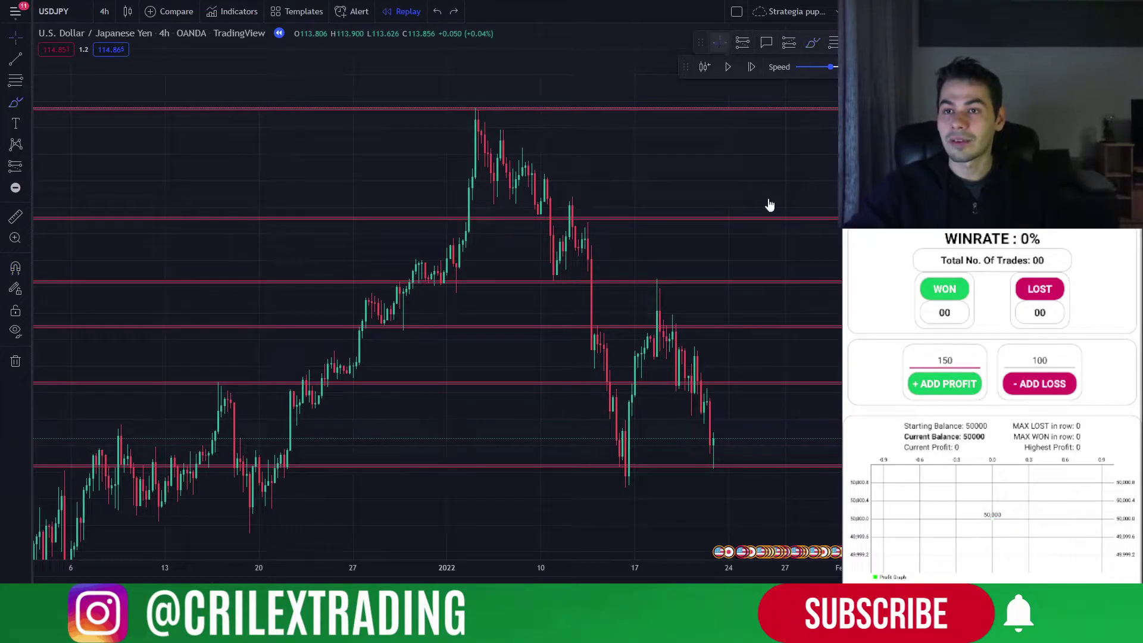
Switch the USDJPY chart to the 1-minute timeframe.
{"action": "left_click_drag", "start_coordinate": [702, 339], "coordinate": [597, 309]}
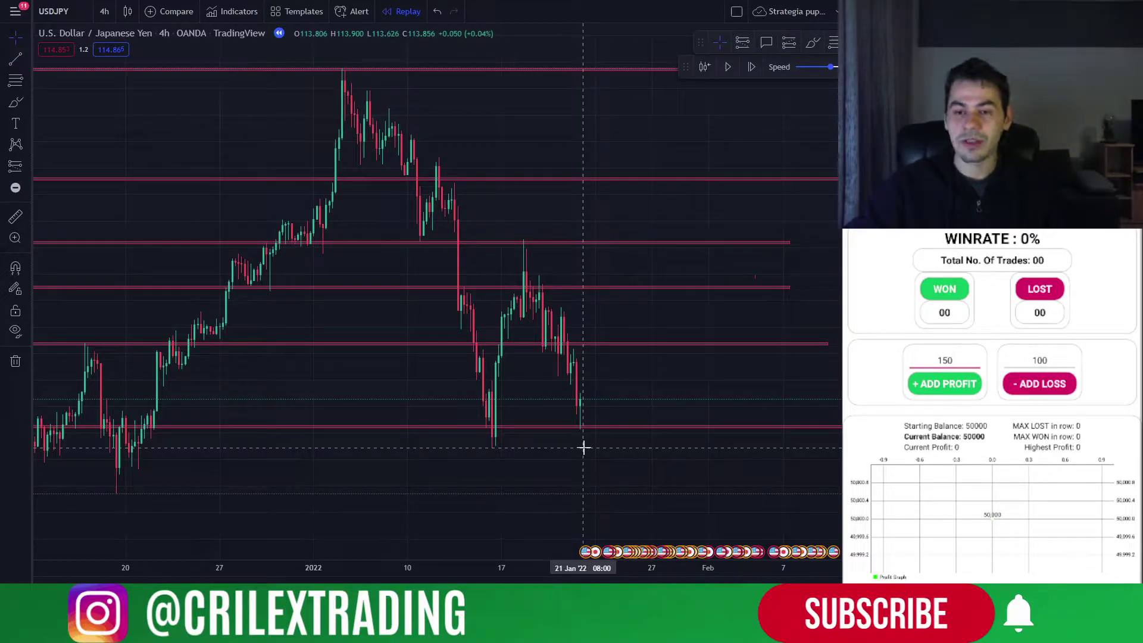
{"action": "type", "text": "1"}
{"action": "key", "text": "Return"}
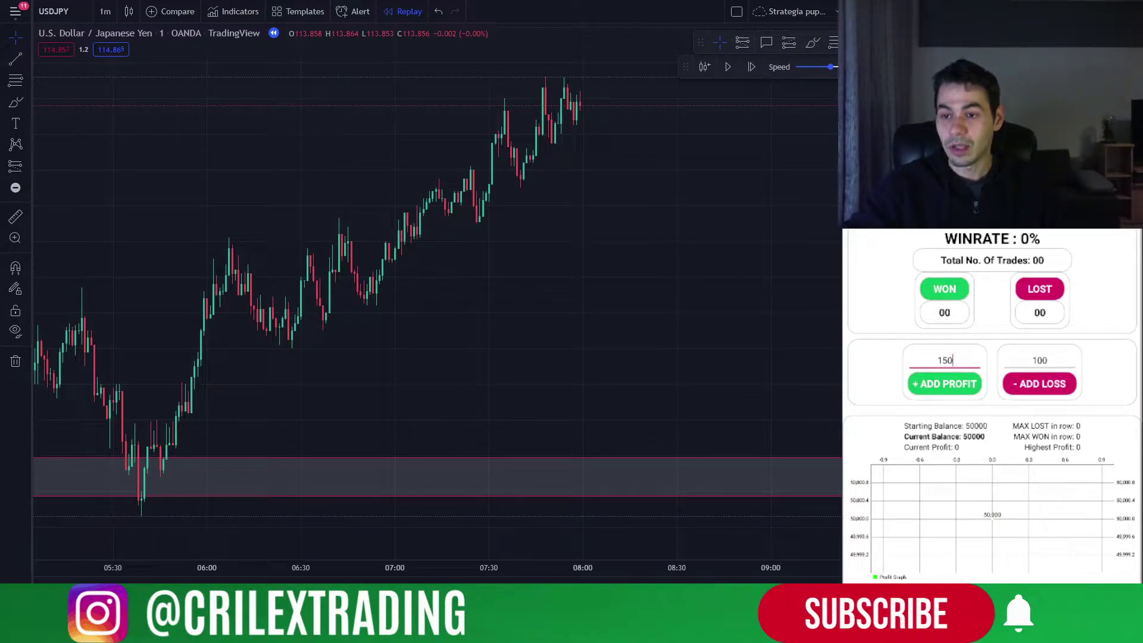
Place a horizontal line across the chart at the double-top highs just before 08:00.
{"action": "left_click_drag", "start_coordinate": [803, 321], "coordinate": [748, 403]}
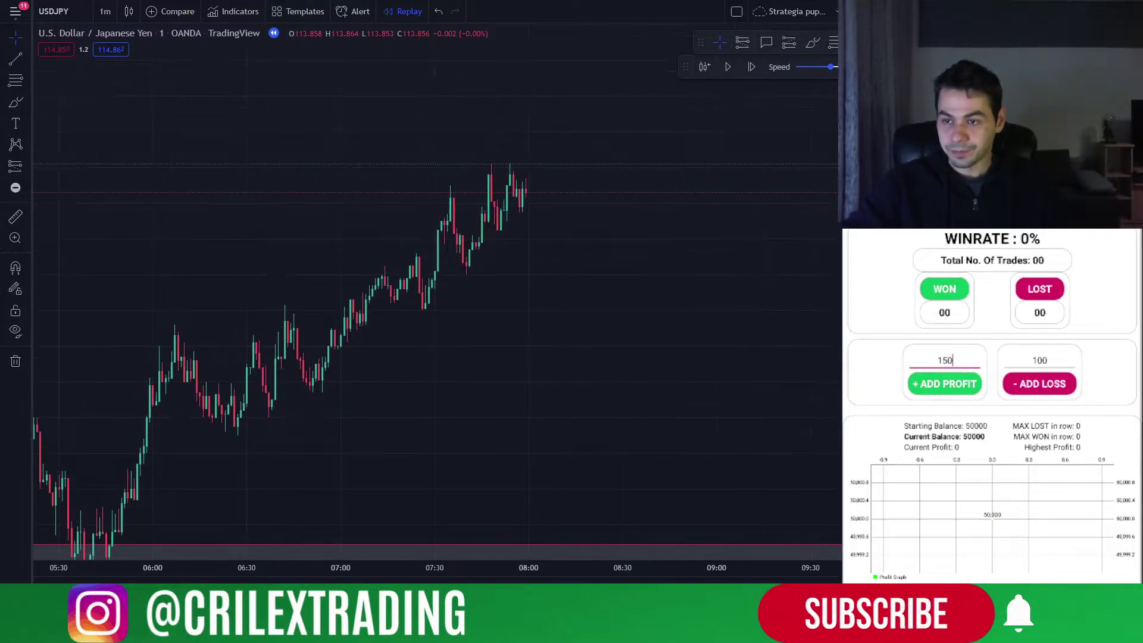
{"action": "left_click", "coordinate": [468, 531]}
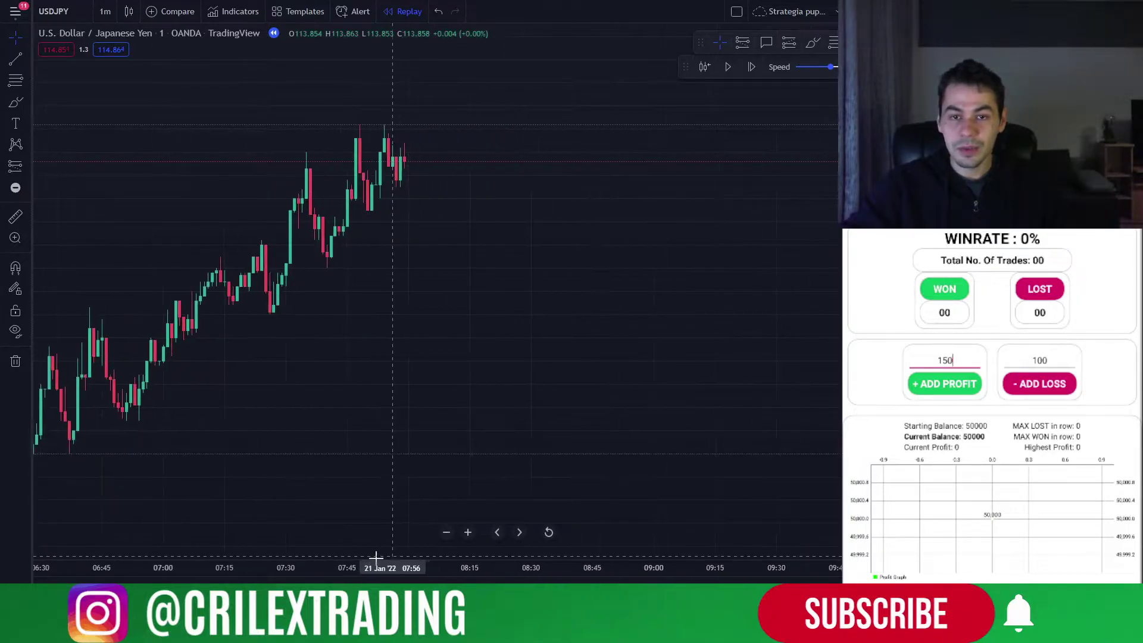
{"action": "left_click_drag", "start_coordinate": [339, 368], "coordinate": [613, 367]}
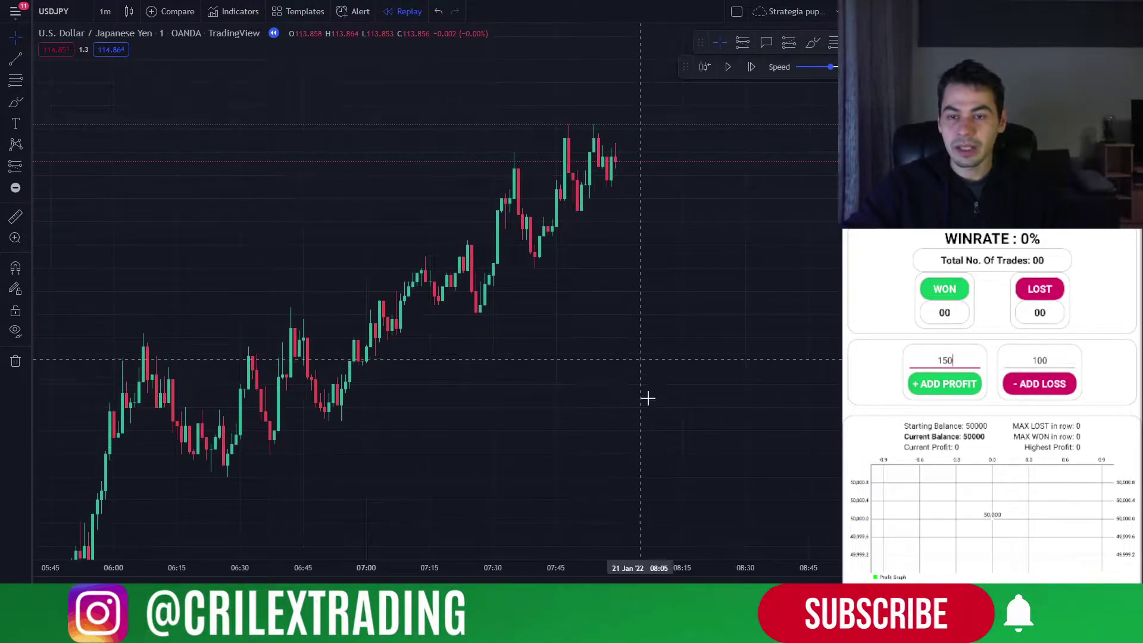
{"action": "left_click_drag", "start_coordinate": [674, 334], "coordinate": [587, 377]}
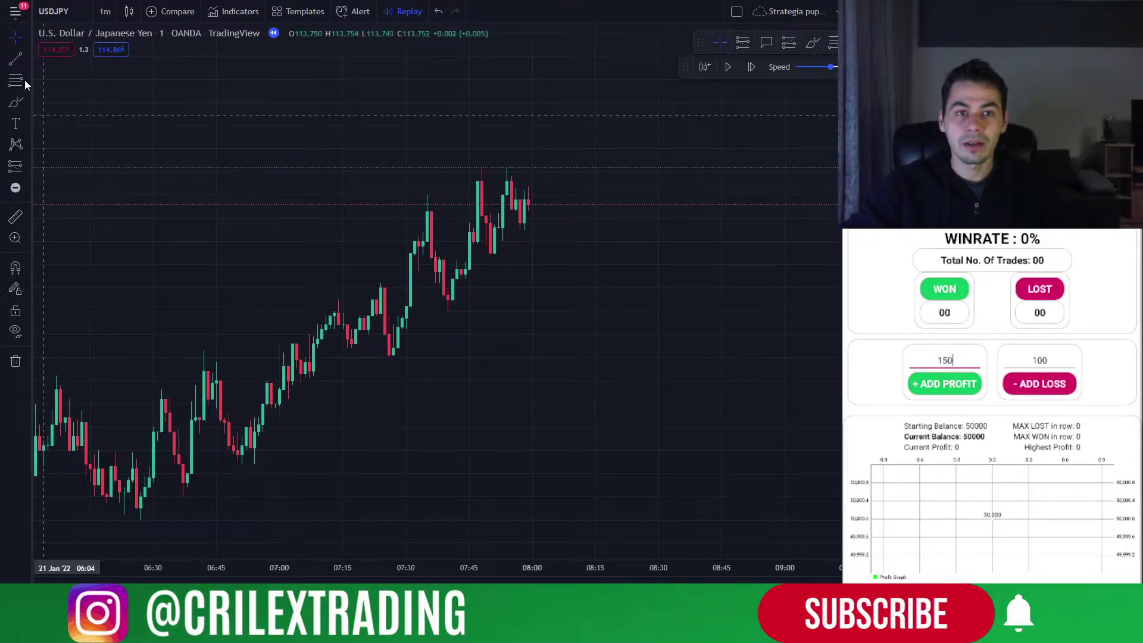
{"action": "left_click", "coordinate": [27, 57]}
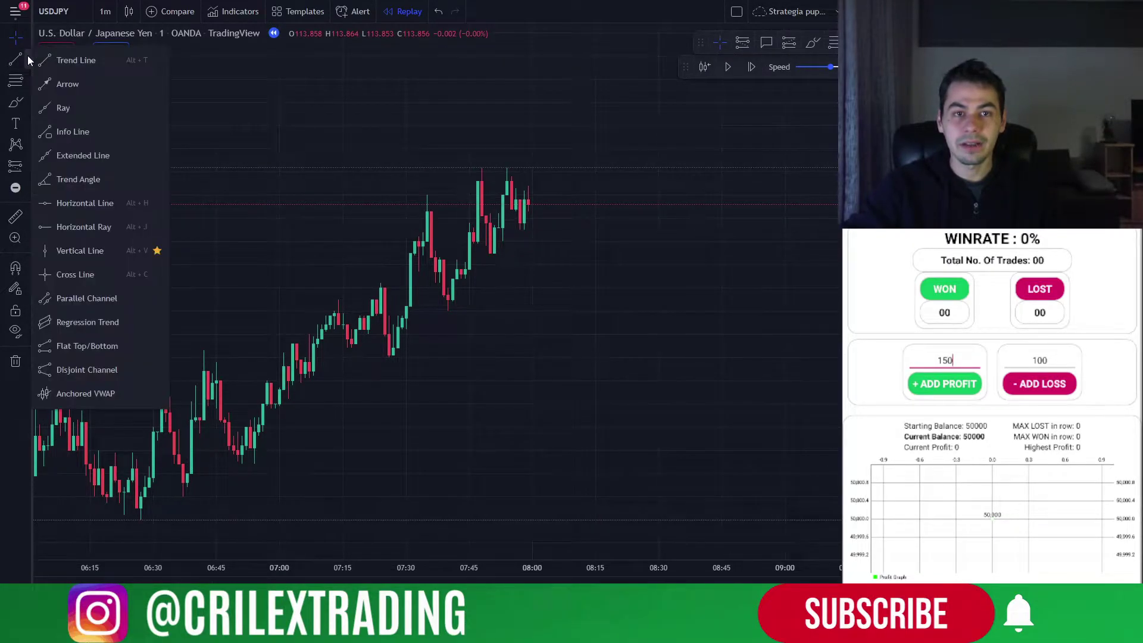
{"action": "left_click", "coordinate": [102, 208]}
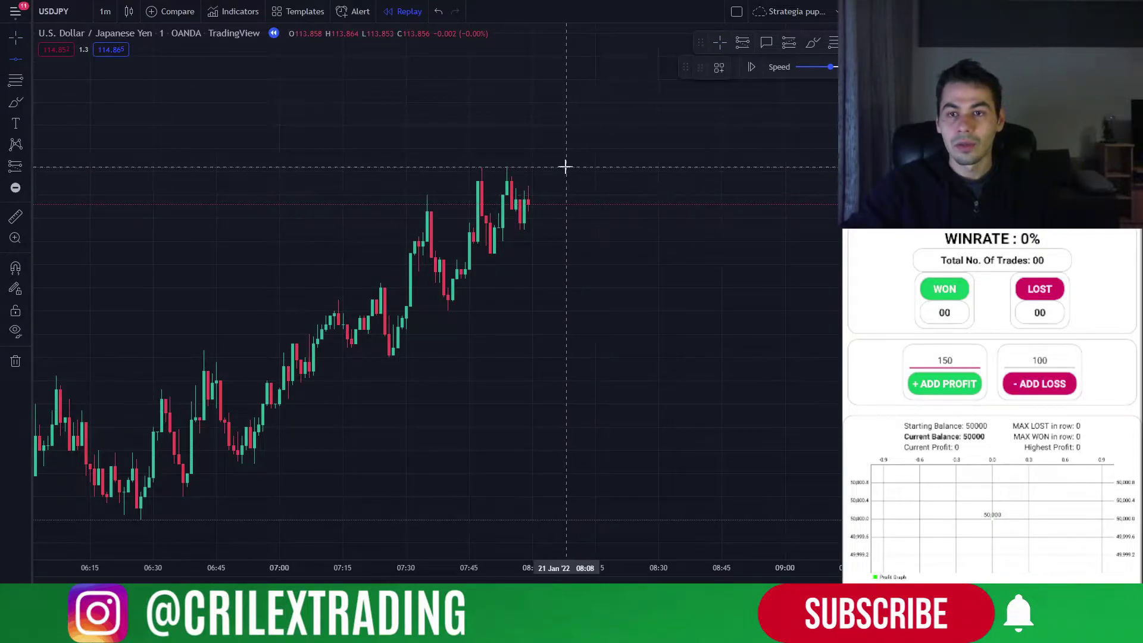
{"action": "left_click", "coordinate": [519, 167]}
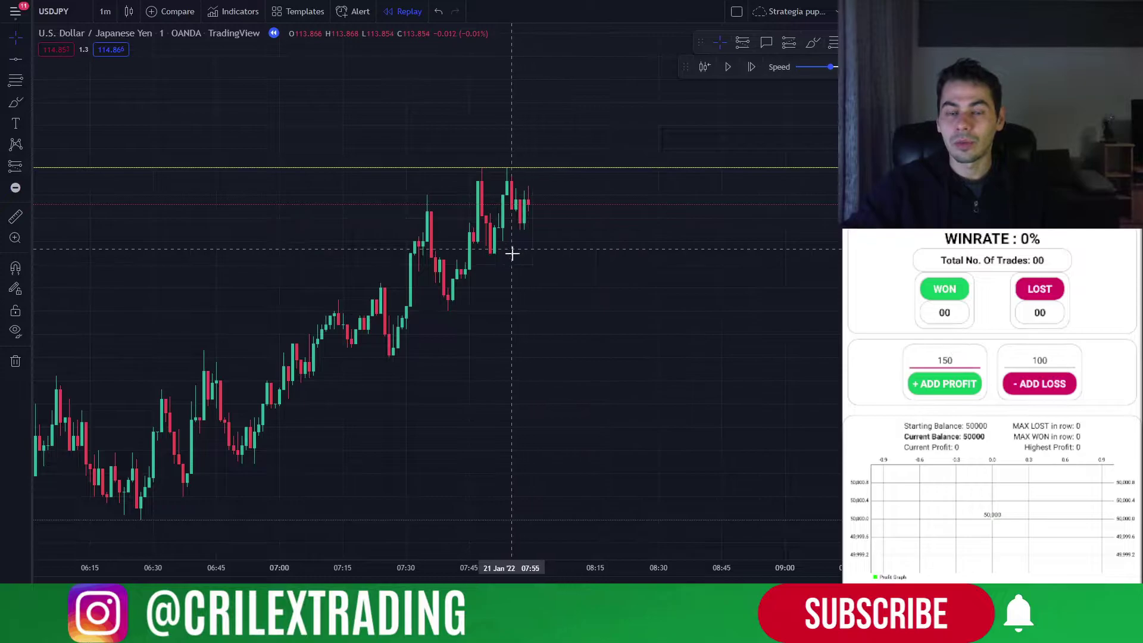
Advance the replay candle by candle through the drop from the highs to about 08:07.
{"action": "left_click_drag", "start_coordinate": [602, 306], "coordinate": [429, 342]}
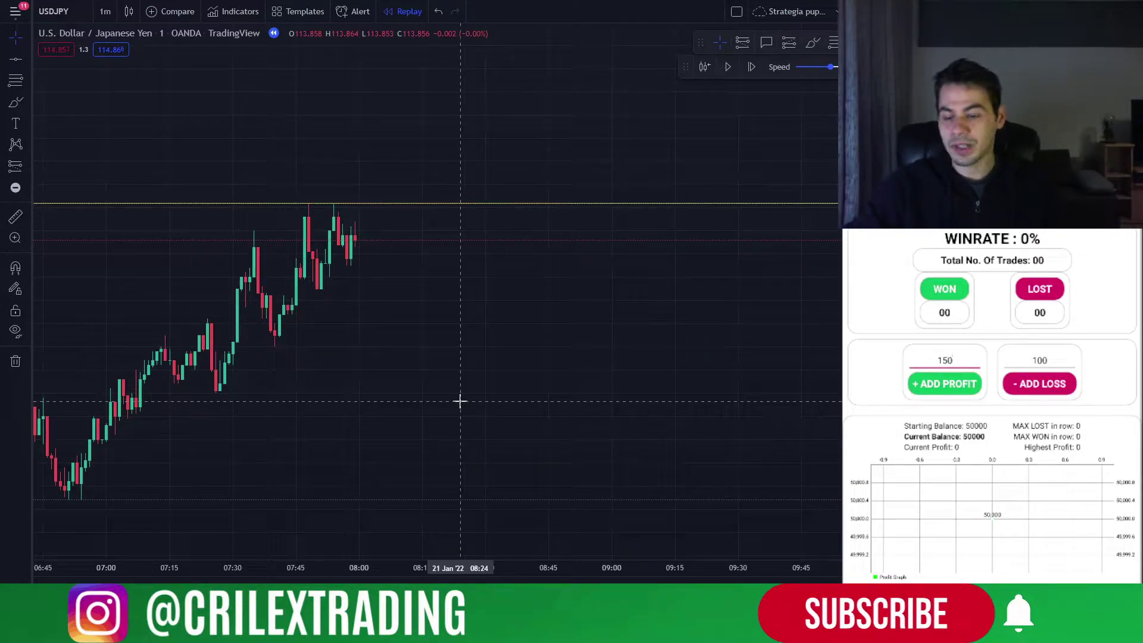
{"action": "key", "text": "shift+Right"}
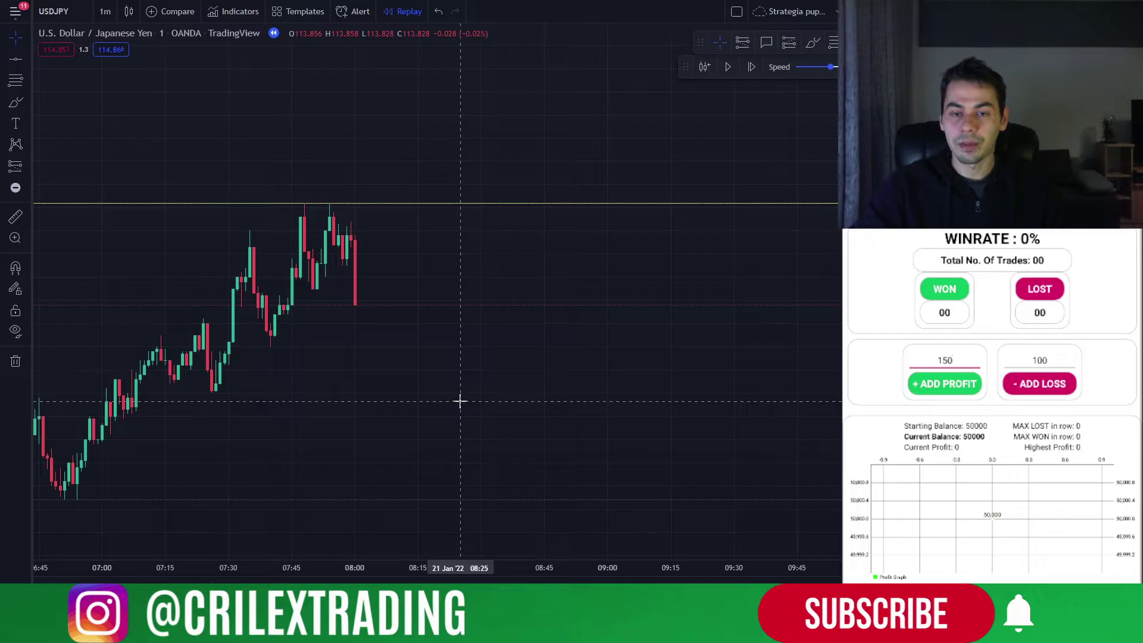
{"action": "key", "text": "shift+Right"}
{"action": "key", "text": "shift+Right"}
{"action": "key", "text": "shift+Right"}
{"action": "key", "text": "shift+Right"}
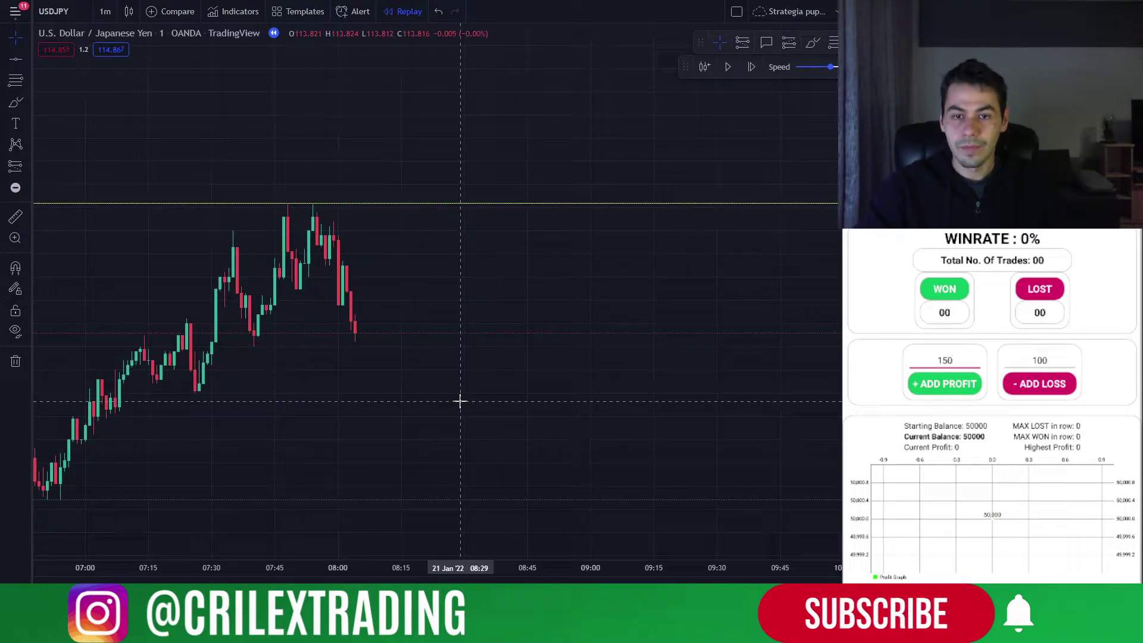
{"action": "key", "text": "shift+Right"}
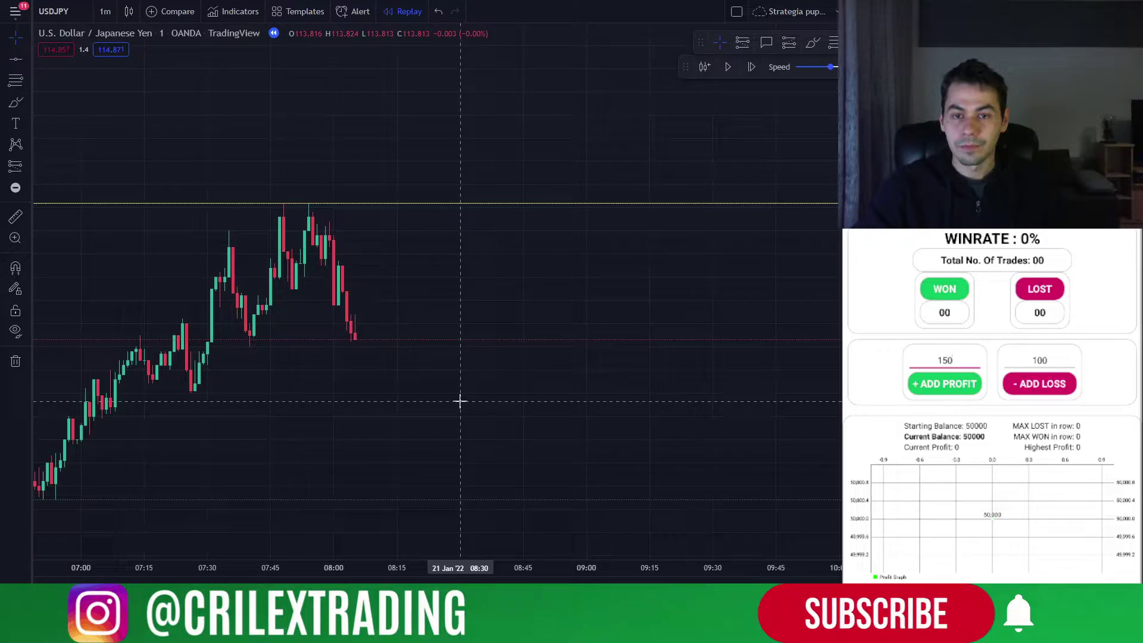
{"action": "key", "text": "shift+Right"}
{"action": "key", "text": "shift+Right"}
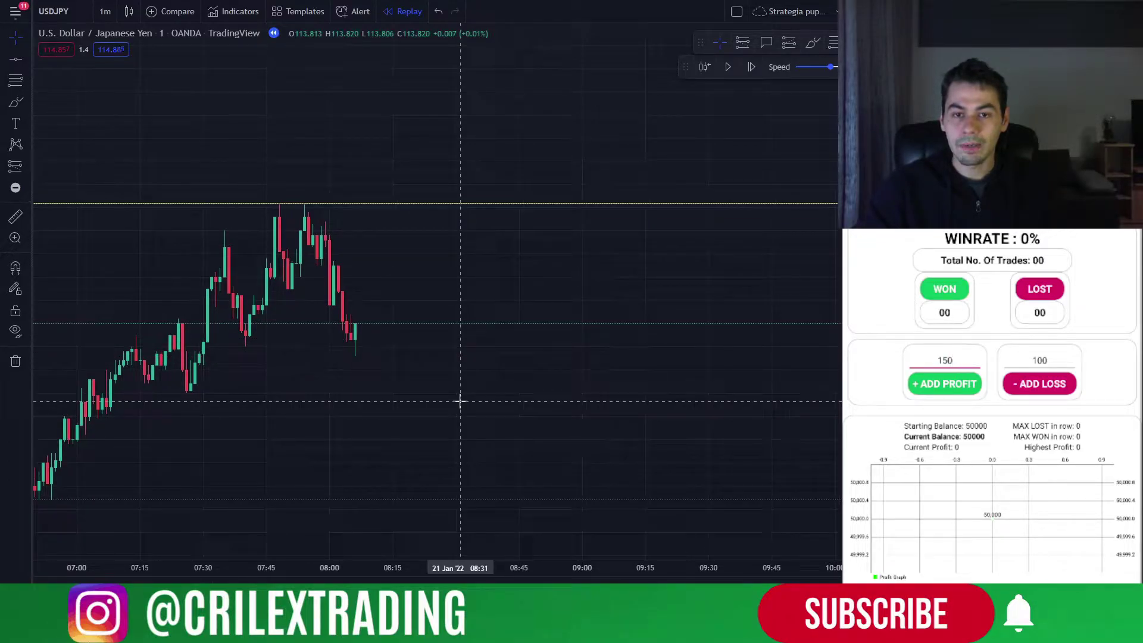
{"action": "key", "text": "shift+Right"}
{"action": "key", "text": "shift+Right"}
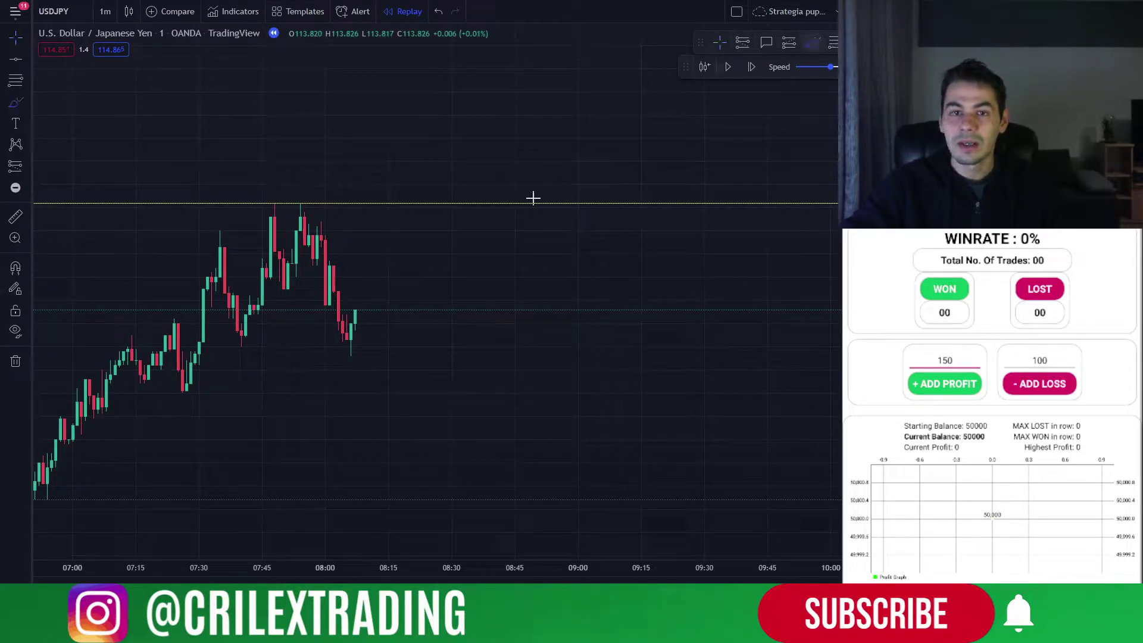
Circle the 07:40 pullback low and the latest low with the brush, and undo both marks.
{"action": "left_click_drag", "start_coordinate": [237, 349], "coordinate": [242, 341]}
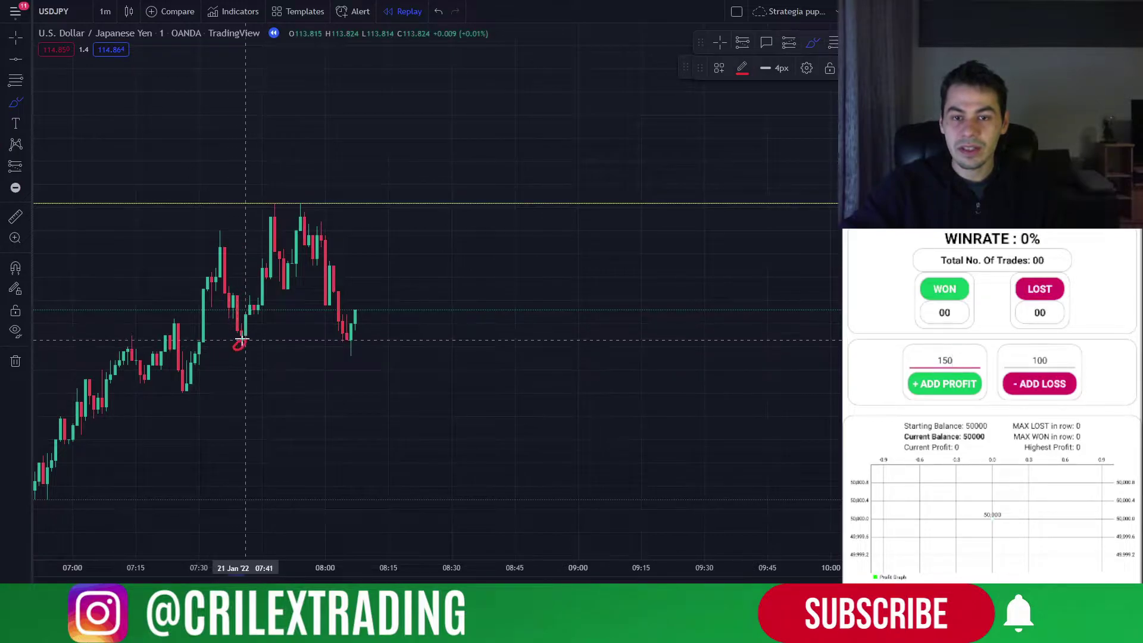
{"action": "left_click_drag", "start_coordinate": [351, 336], "coordinate": [353, 340]}
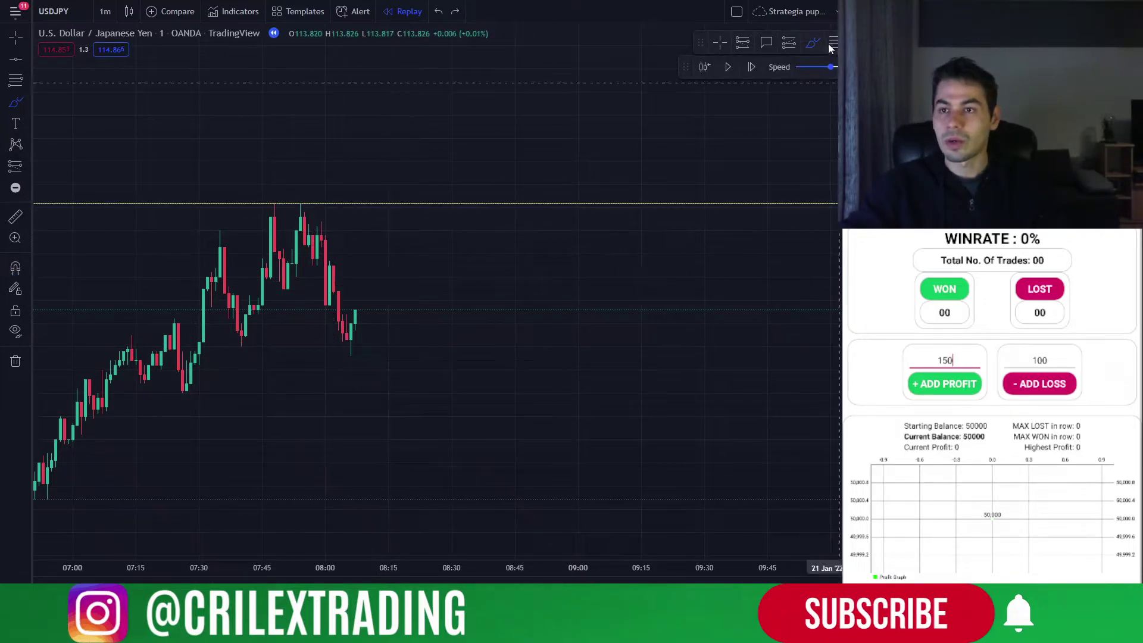
{"action": "key", "text": "ctrl+z"}
{"action": "key", "text": "ctrl+z"}
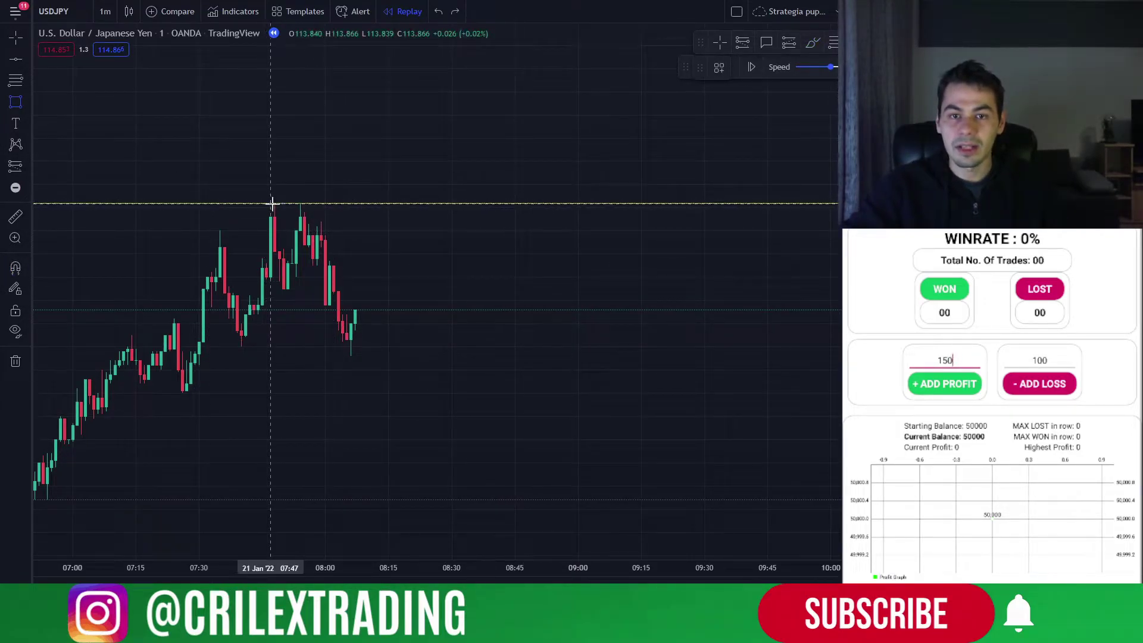
Draw a rectangle from the 07:47 high down to the pullback low, ending at 09:06, and extend its start to 07:40.
{"action": "mouse_move", "coordinate": [270, 203]}
{"action": "left_mouse_down"}
{"action": "mouse_move", "coordinate": [520, 345]}
{"action": "mouse_move", "coordinate": [603, 345]}
{"action": "left_mouse_up"}
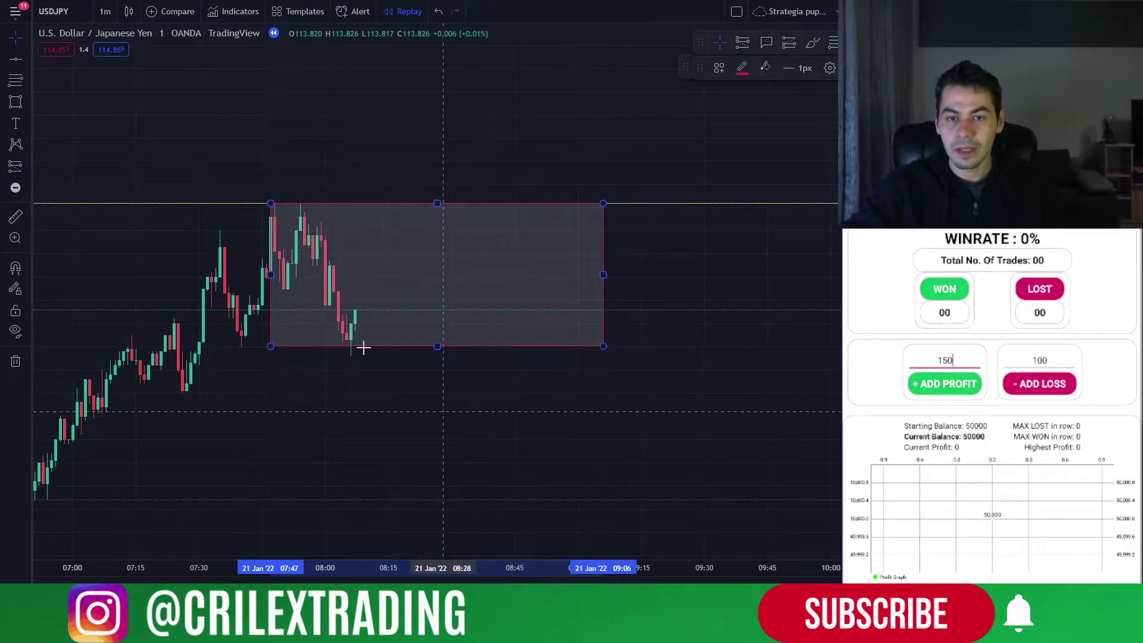
{"action": "left_click_drag", "start_coordinate": [270, 274], "coordinate": [239, 280]}
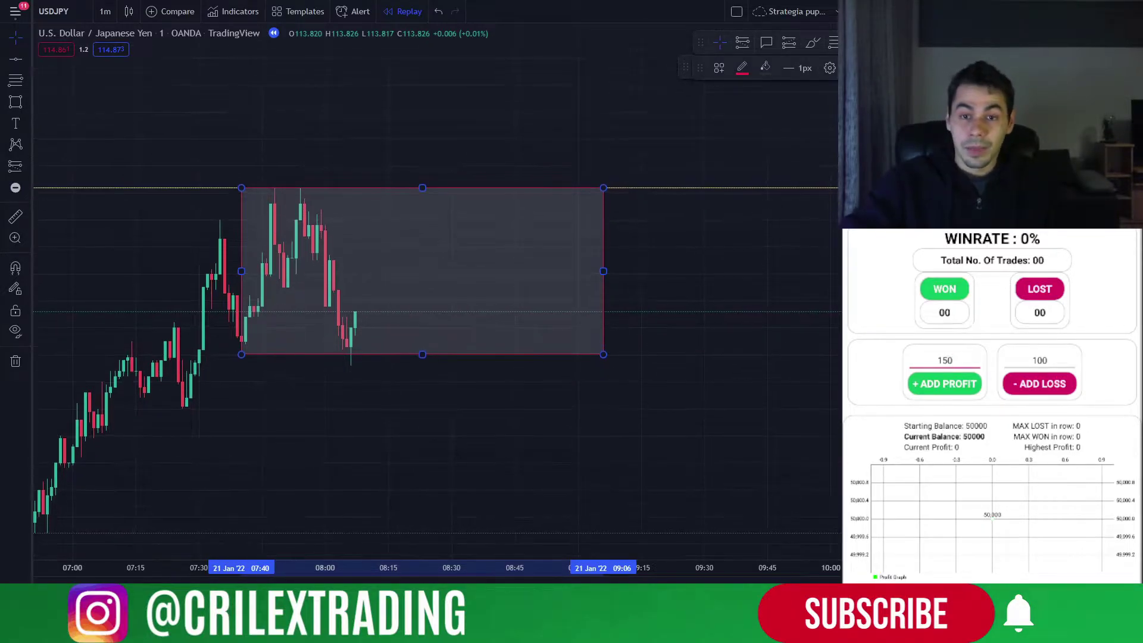
{"action": "left_click_drag", "start_coordinate": [363, 570], "coordinate": [327, 568]}
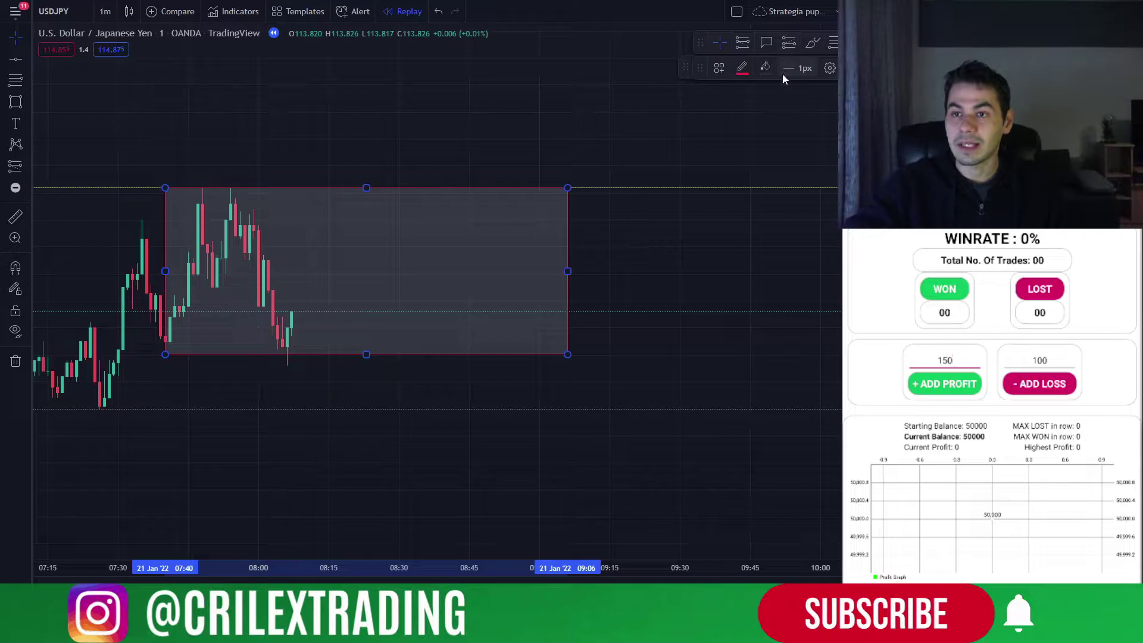
{"action": "mouse_move", "coordinate": [456, 393]}
{"action": "left_mouse_down"}
{"action": "mouse_move", "coordinate": [534, 403]}
{"action": "mouse_move", "coordinate": [547, 423]}
{"action": "left_mouse_up"}
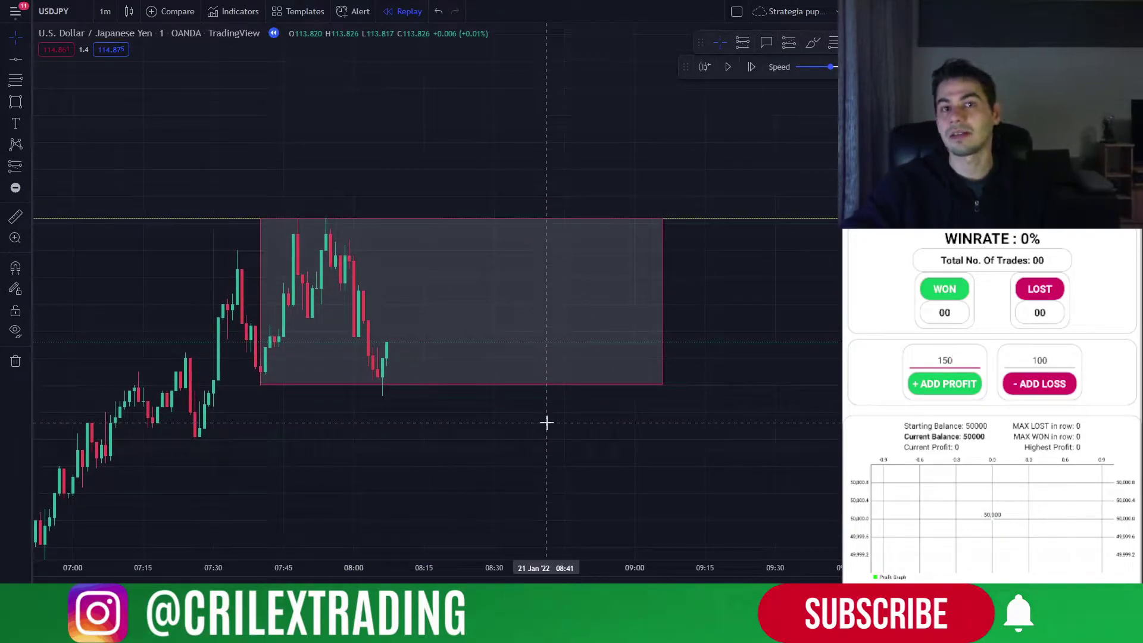
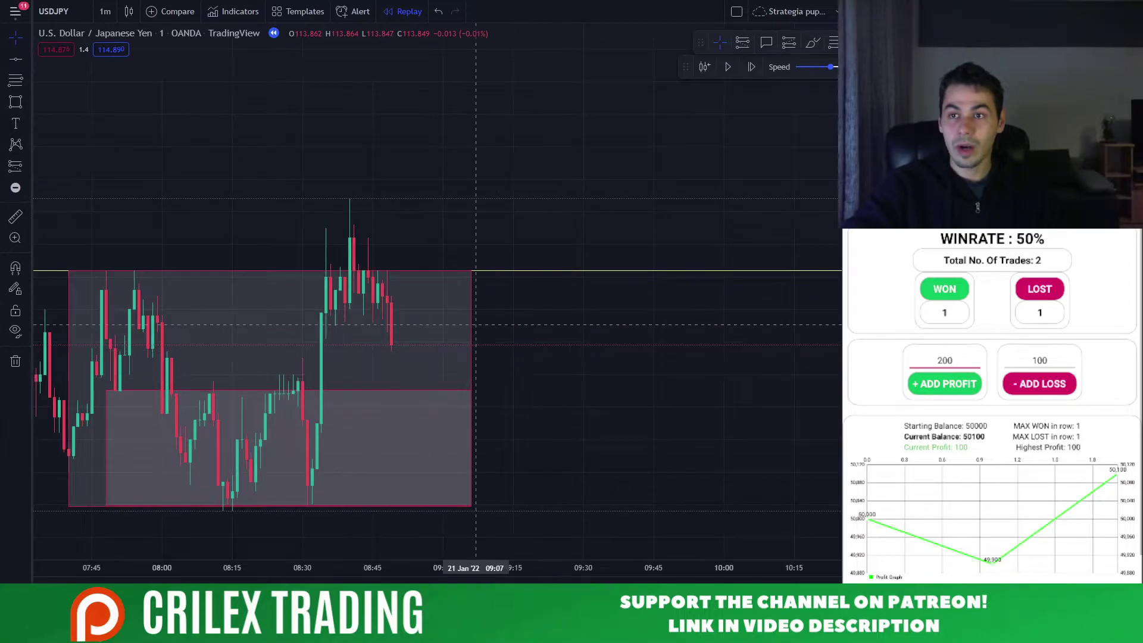
Advance the replay candle by candle from the highs back toward the inner rectangle, up to about 08:53.
{"action": "key", "text": "shift+Right"}
{"action": "key", "text": "shift+Right"}
{"action": "key", "text": "shift+Right"}
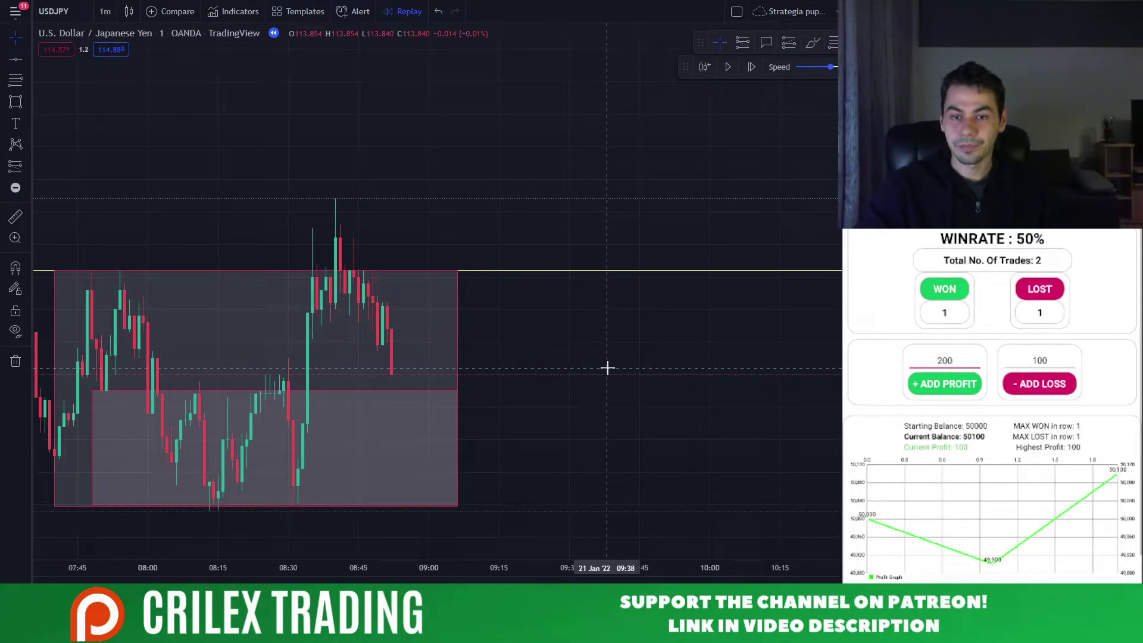
{"action": "key", "text": "shift+Right"}
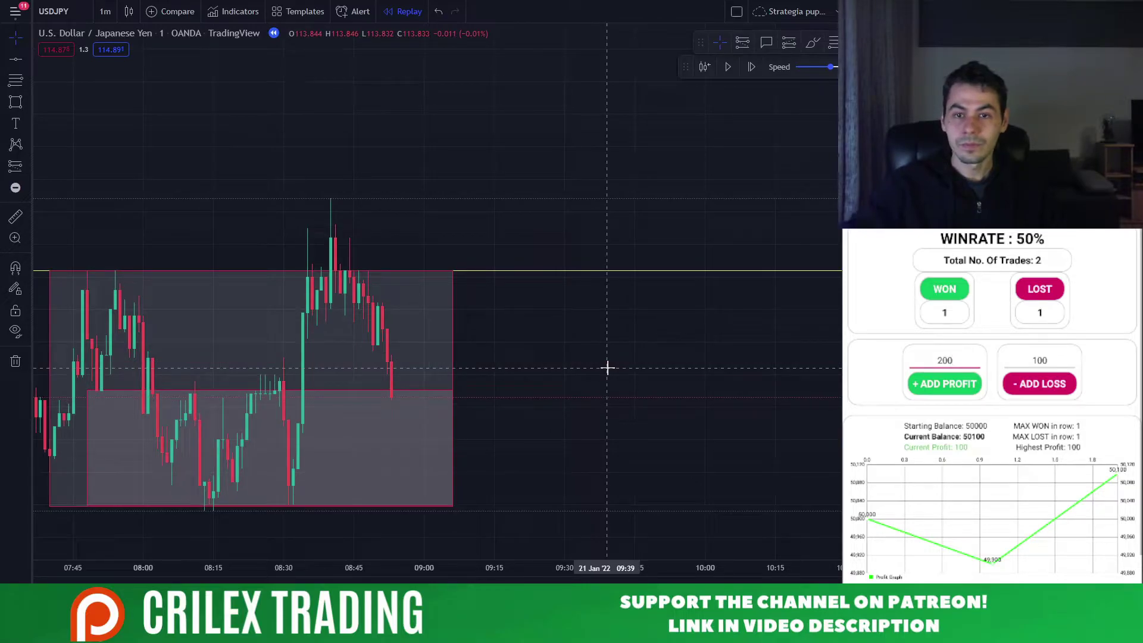
Draw a Fibonacci retracement from the 08:32 low up to the swing high at 113.894.
{"action": "left_click_drag", "start_coordinate": [622, 306], "coordinate": [631, 276]}
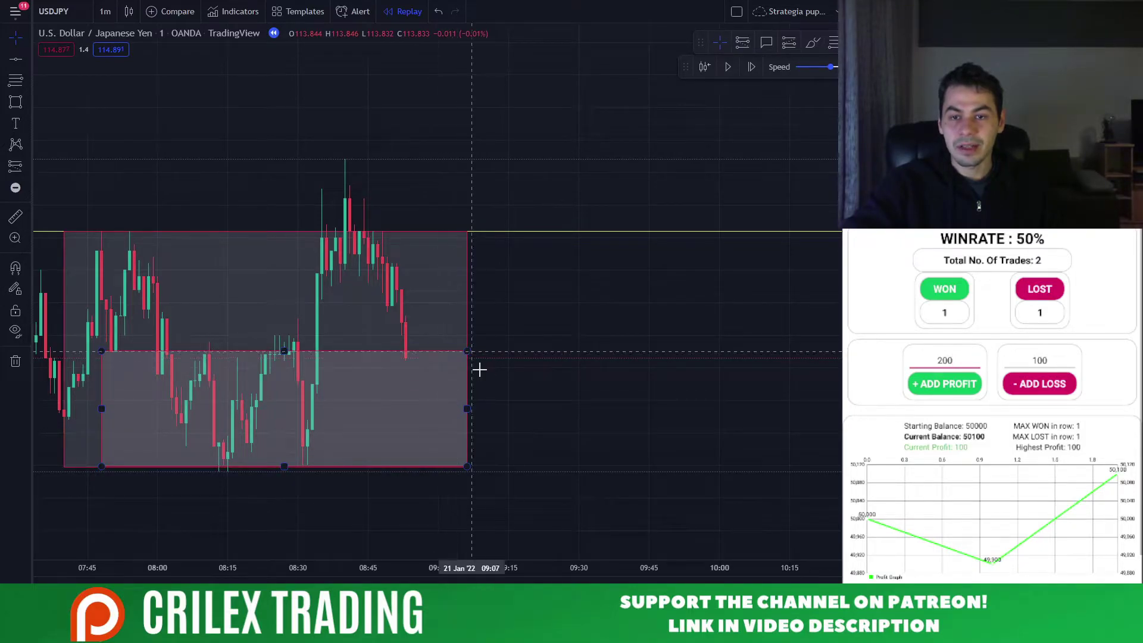
{"action": "left_click_drag", "start_coordinate": [603, 323], "coordinate": [658, 334]}
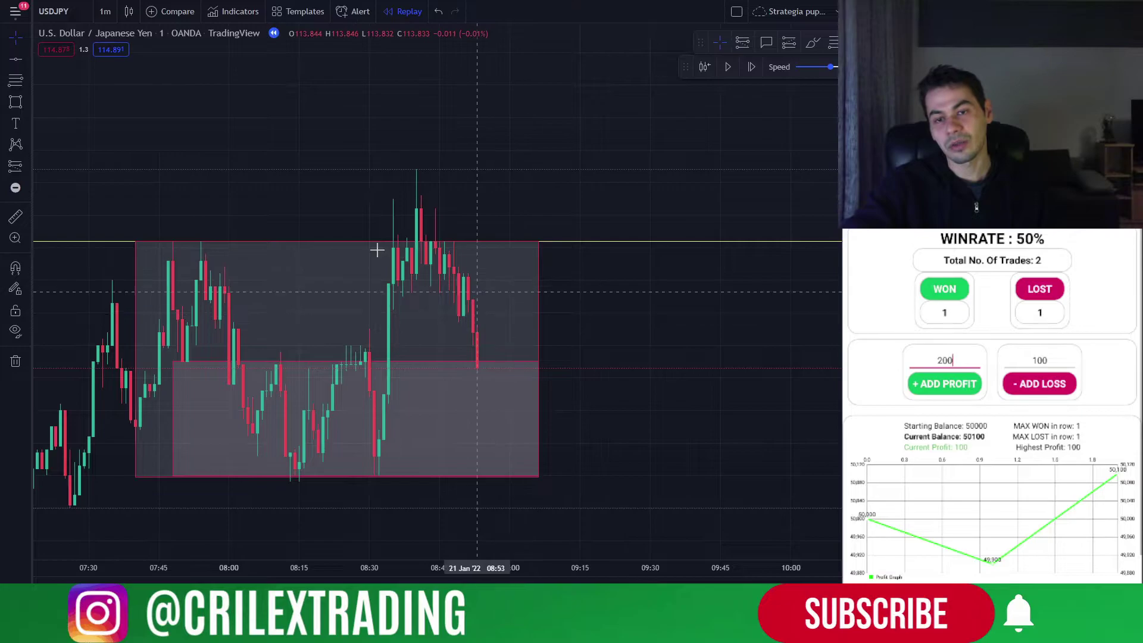
{"action": "key", "text": "alt+f"}
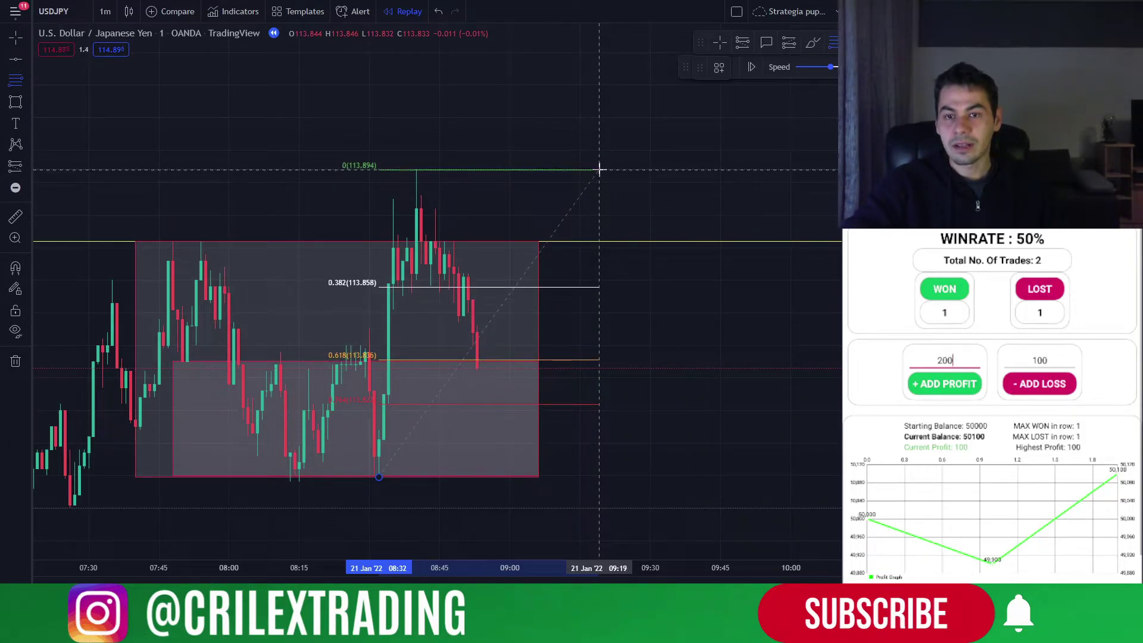
{"action": "left_click", "coordinate": [599, 170]}
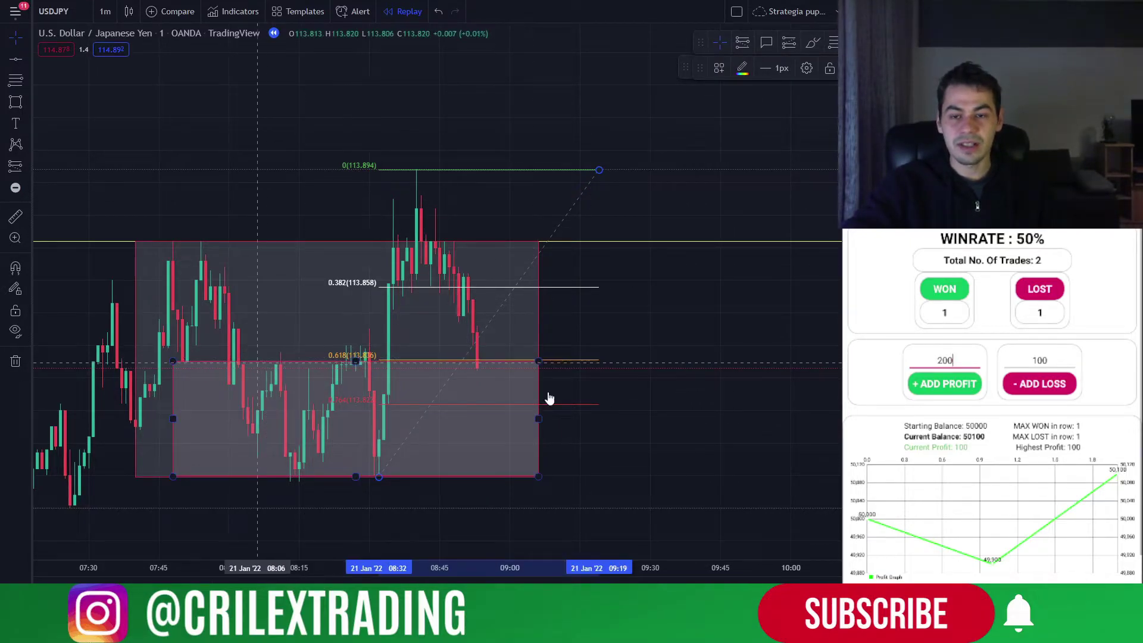
Place a long position at the 08:54 close of 113.842, with a 0.013 stop and a 0.051 target at the swing high.
{"action": "mouse_move", "coordinate": [638, 423]}
{"action": "left_mouse_down"}
{"action": "mouse_move", "coordinate": [569, 423]}
{"action": "mouse_move", "coordinate": [664, 414]}
{"action": "left_mouse_up"}
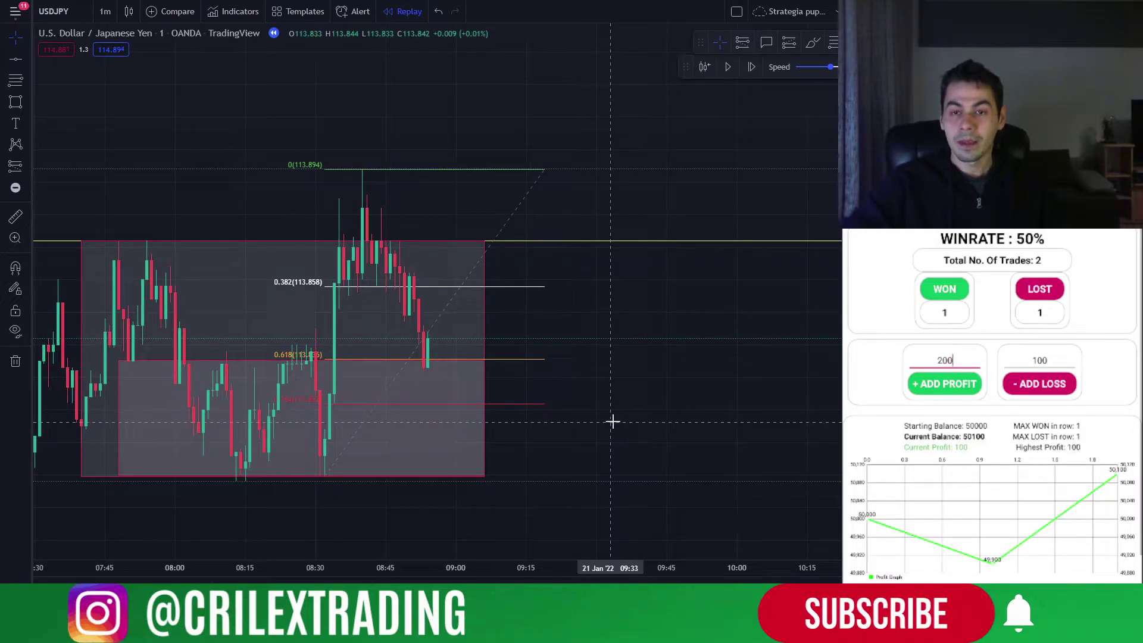
{"action": "left_click", "coordinate": [792, 48]}
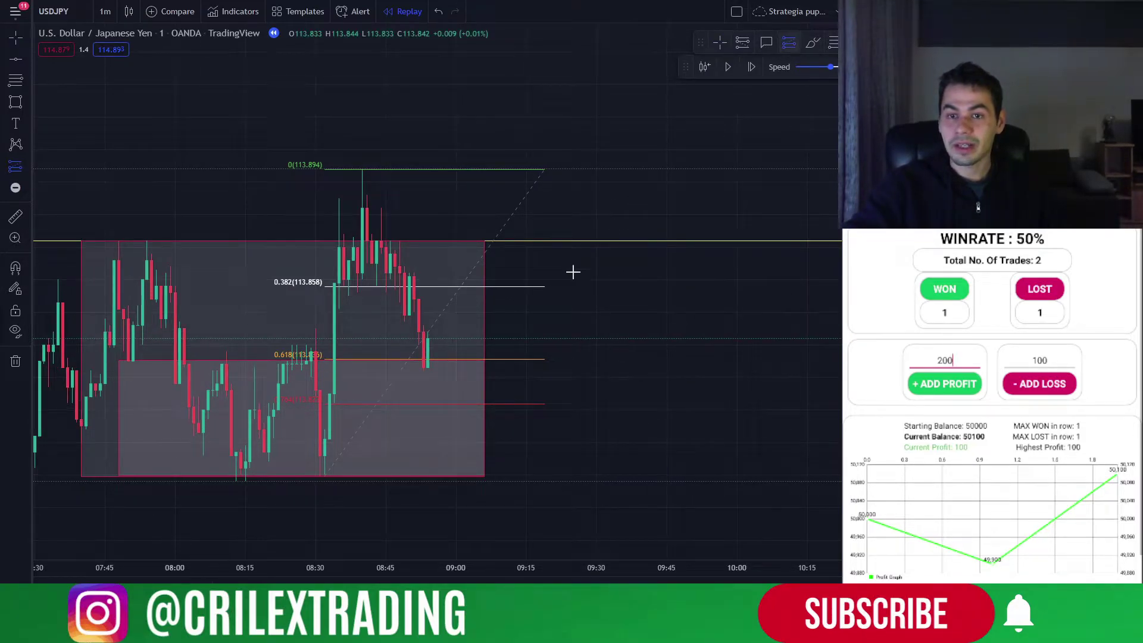
{"action": "left_click", "coordinate": [428, 338]}
{"action": "mouse_move", "coordinate": [428, 398]}
{"action": "left_mouse_down"}
{"action": "mouse_move", "coordinate": [428, 371]}
{"action": "mouse_move", "coordinate": [429, 383]}
{"action": "left_mouse_up"}
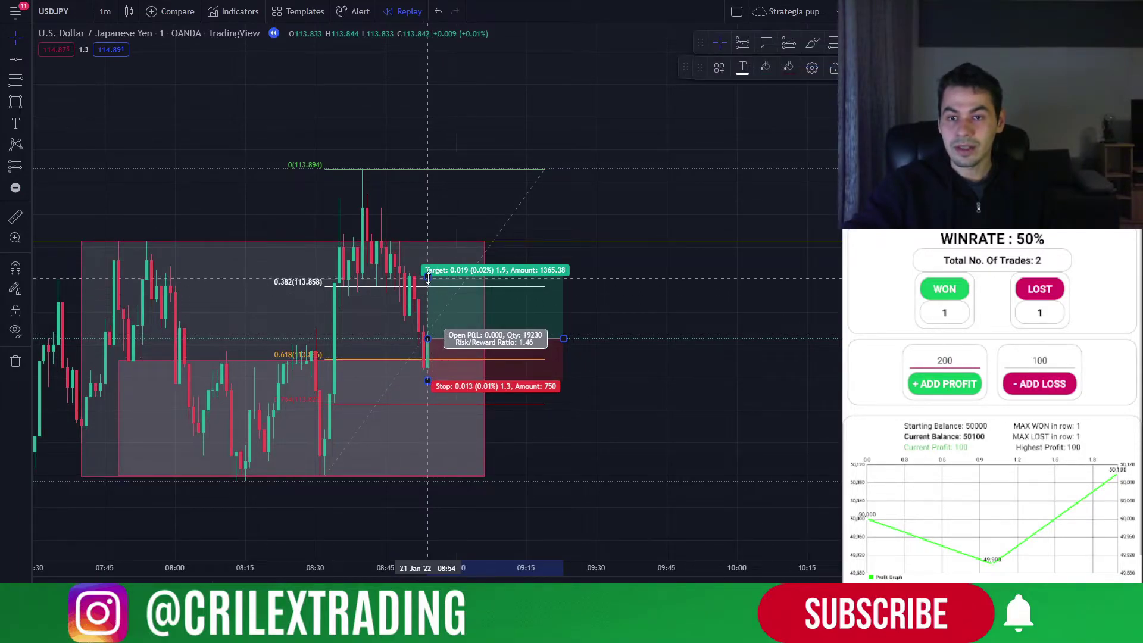
{"action": "left_click_drag", "start_coordinate": [428, 266], "coordinate": [428, 213]}
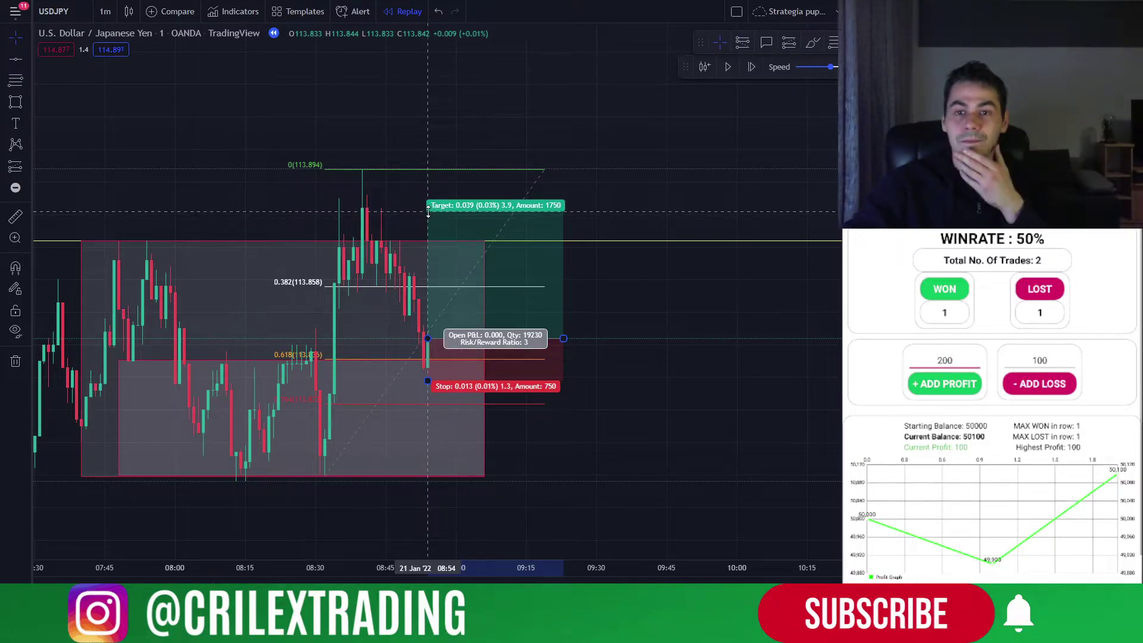
{"action": "left_click_drag", "start_coordinate": [430, 218], "coordinate": [428, 172]}
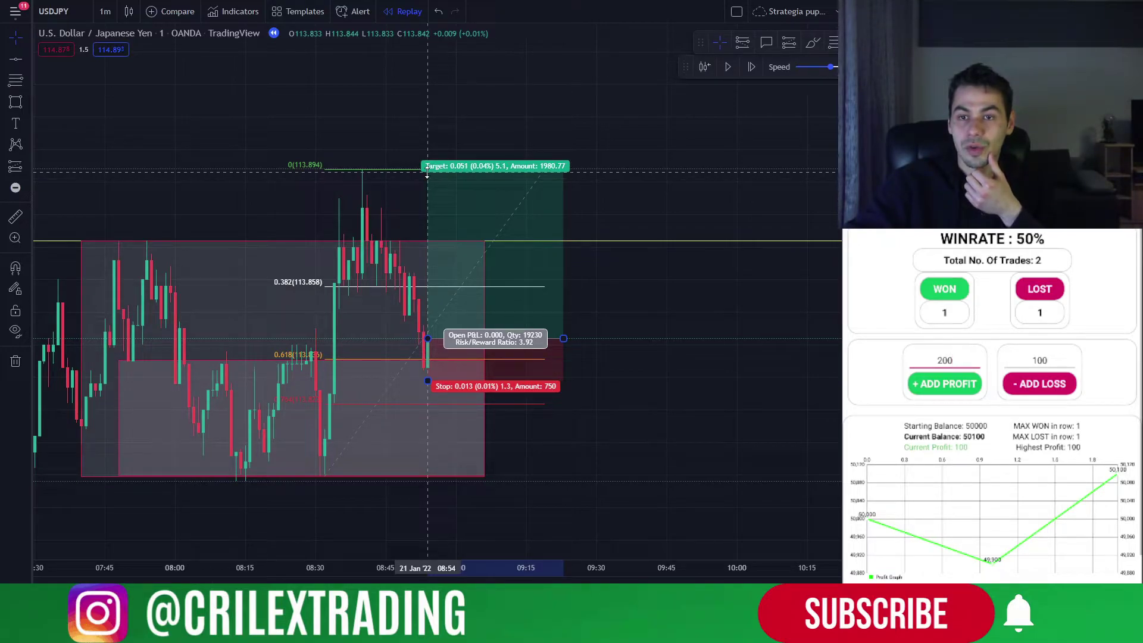
{"action": "left_click", "coordinate": [746, 371]}
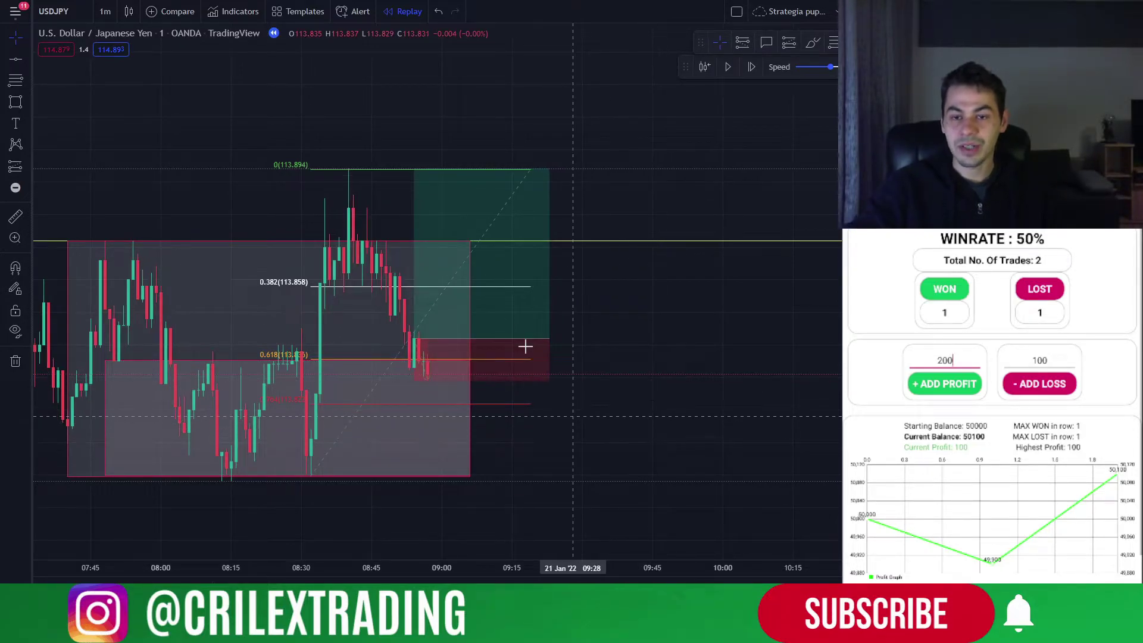
Delete the long position from the chart and record a loss of 100 in the trade tracker.
{"action": "left_click", "coordinate": [472, 326]}
{"action": "key", "text": "Delete"}
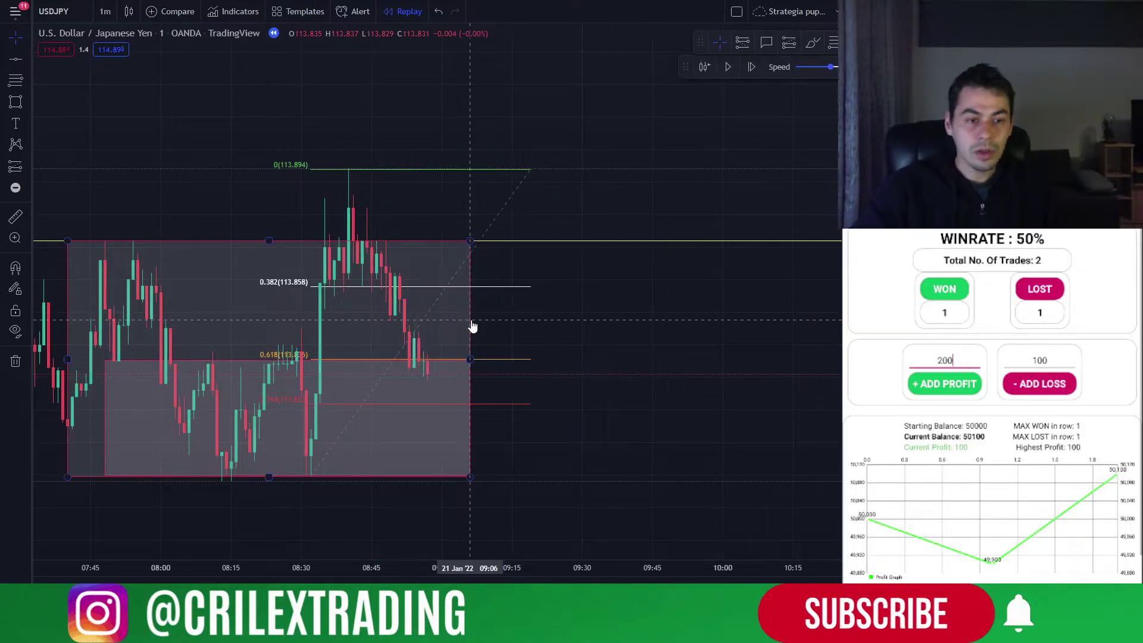
{"action": "left_click", "coordinate": [1051, 387]}
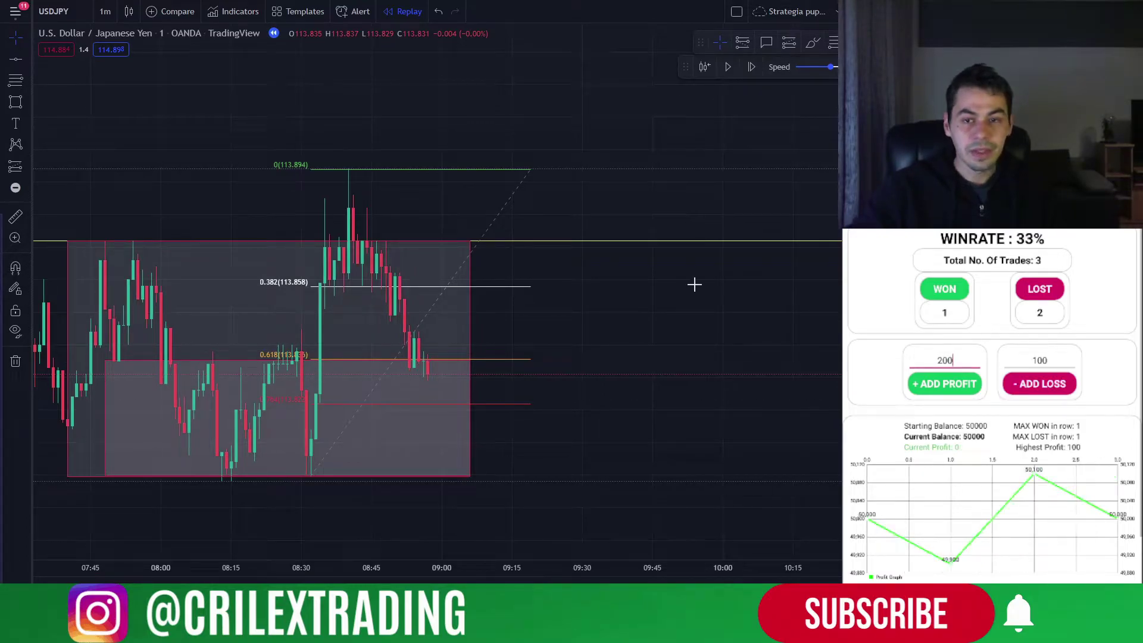
Delete the Fibonacci retracement from the chart and advance the replay to the 09:05 candle at the range's lower edge.
{"action": "left_click", "coordinate": [522, 359]}
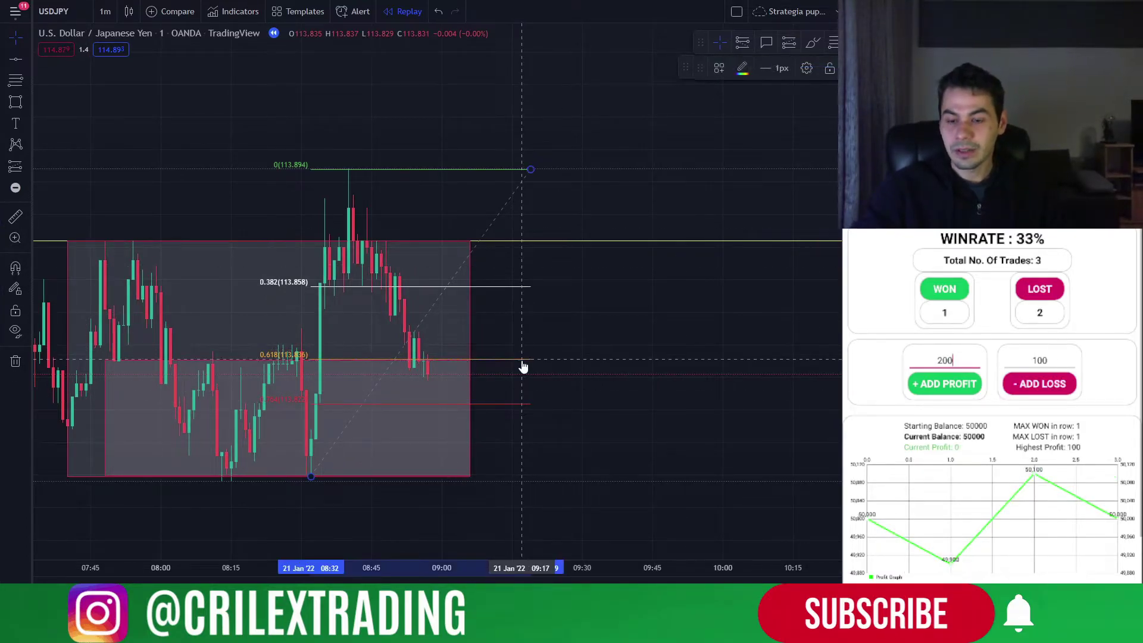
{"action": "key", "text": "Delete"}
{"action": "left_click_drag", "start_coordinate": [590, 369], "coordinate": [581, 339]}
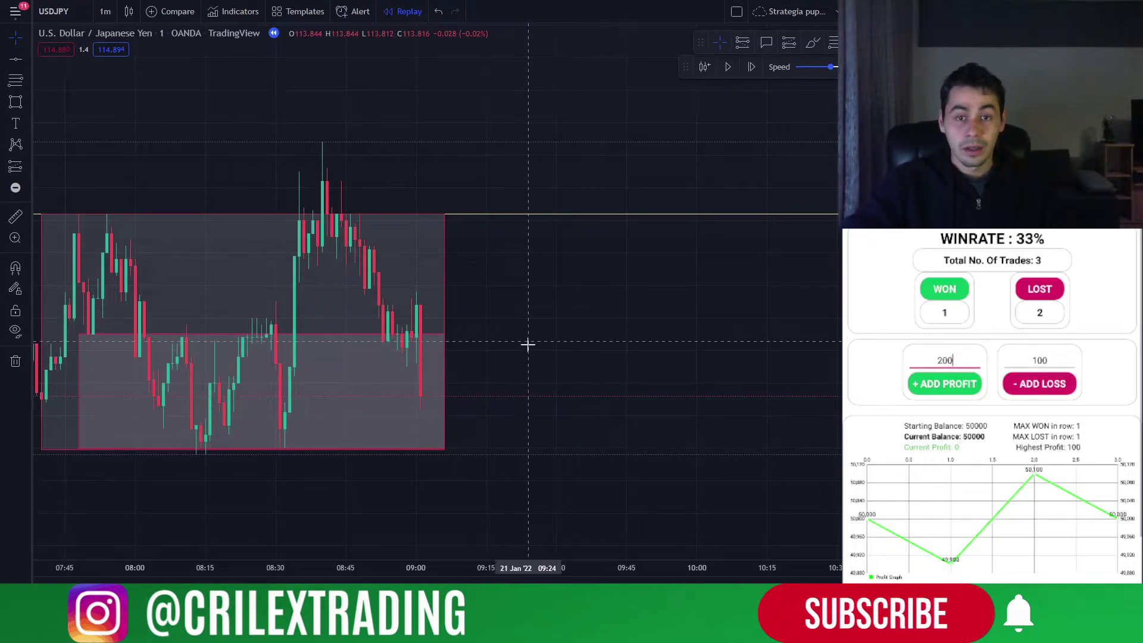
{"action": "left_click_drag", "start_coordinate": [528, 341], "coordinate": [648, 306]}
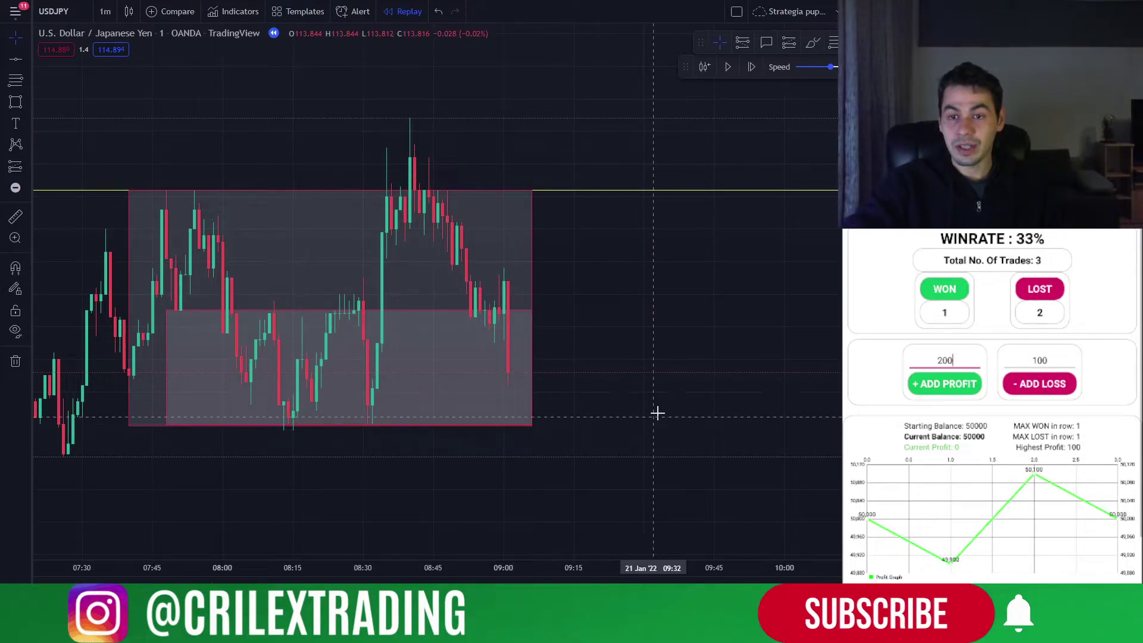
{"action": "scroll", "coordinate": [569, 415], "scroll_direction": "right", "scroll_amount": 3}
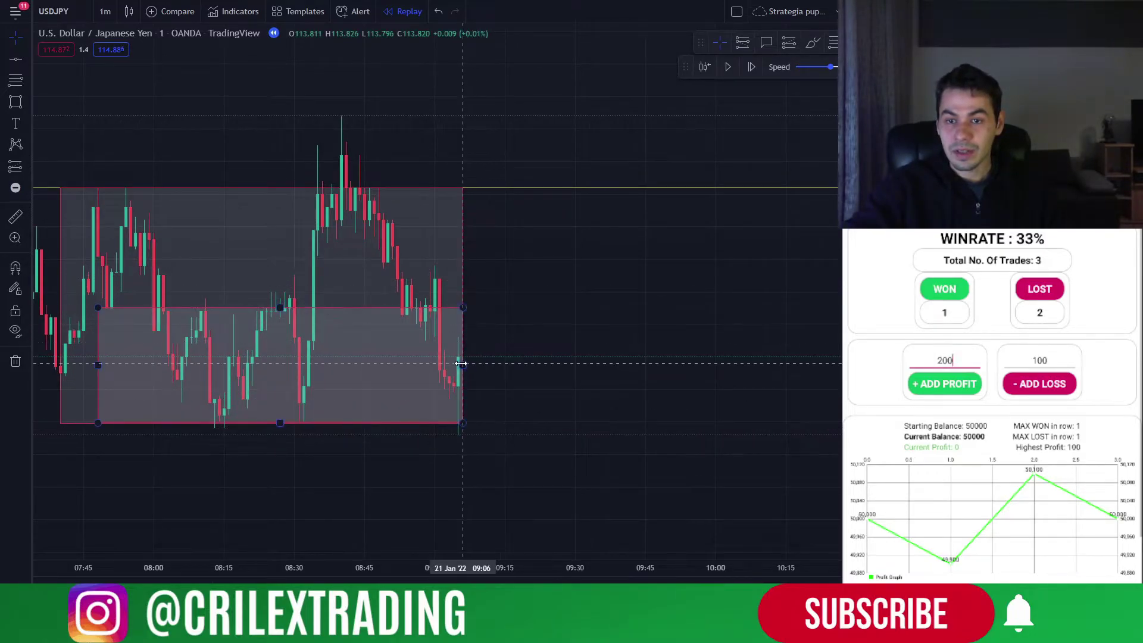
Extend the end of both the inner and outer range rectangles to about 09:48.
{"action": "left_click_drag", "start_coordinate": [462, 366], "coordinate": [659, 365]}
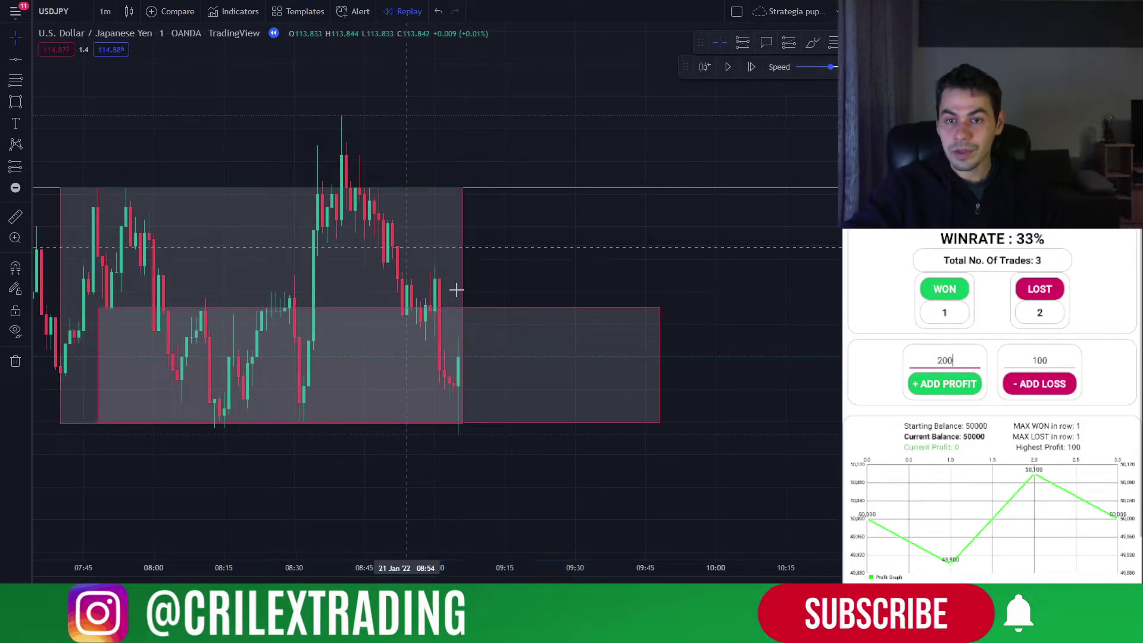
{"action": "left_click_drag", "start_coordinate": [462, 306], "coordinate": [660, 321]}
{"action": "left_click", "coordinate": [952, 361]}
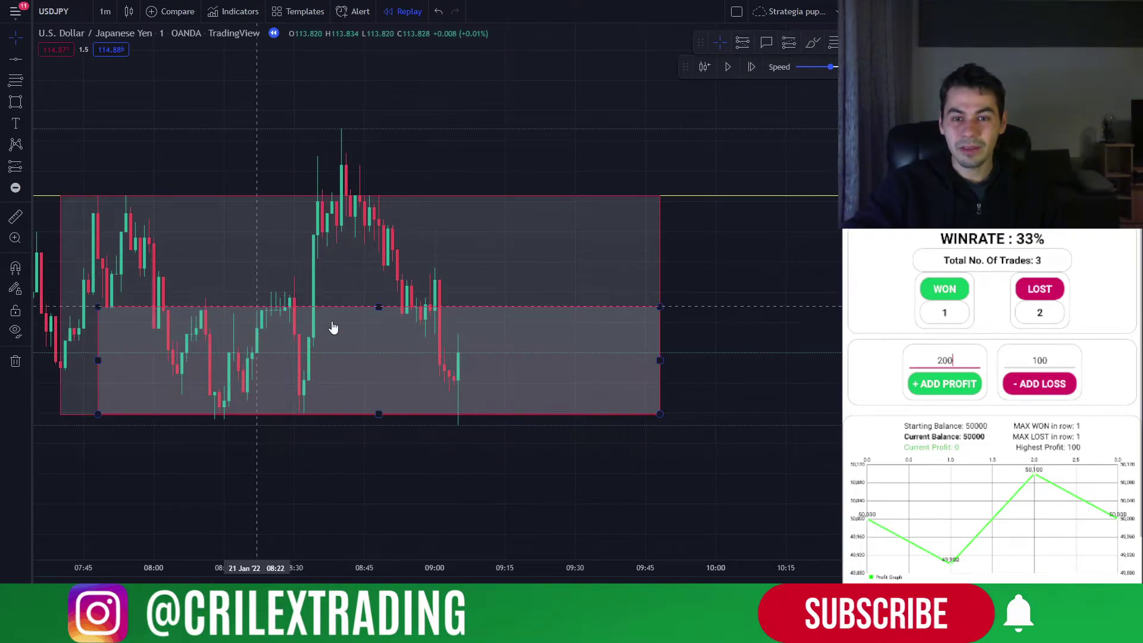
Advance the replay candle by candle from 09:05 up to about 09:10.
{"action": "left_click_drag", "start_coordinate": [722, 421], "coordinate": [653, 423]}
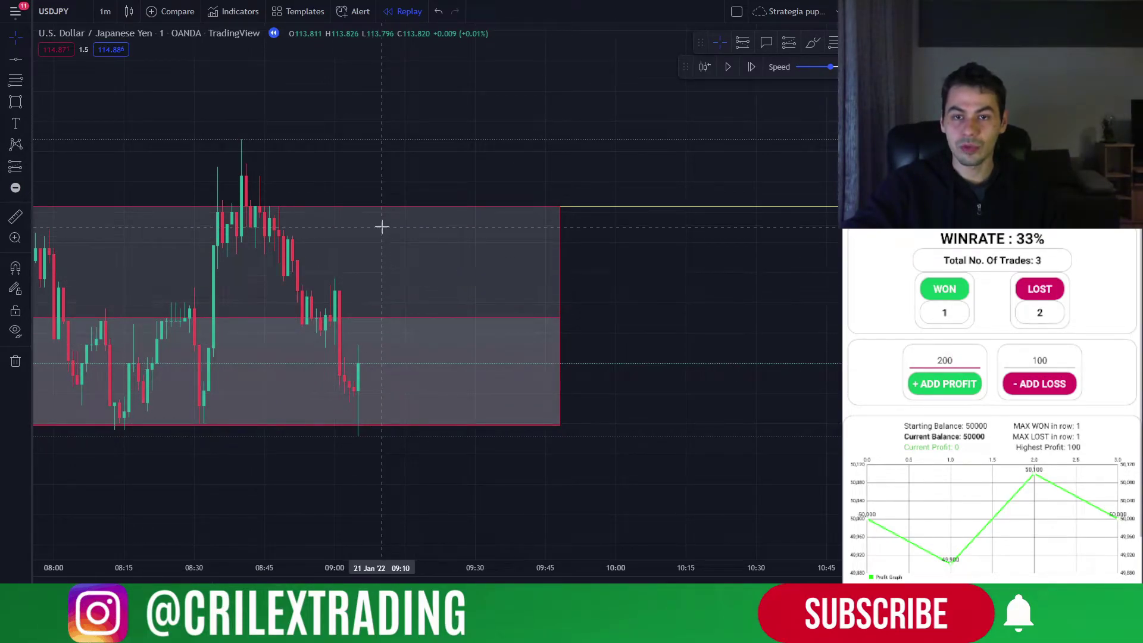
{"action": "key", "text": "shift+Right"}
{"action": "key", "text": "shift+Right"}
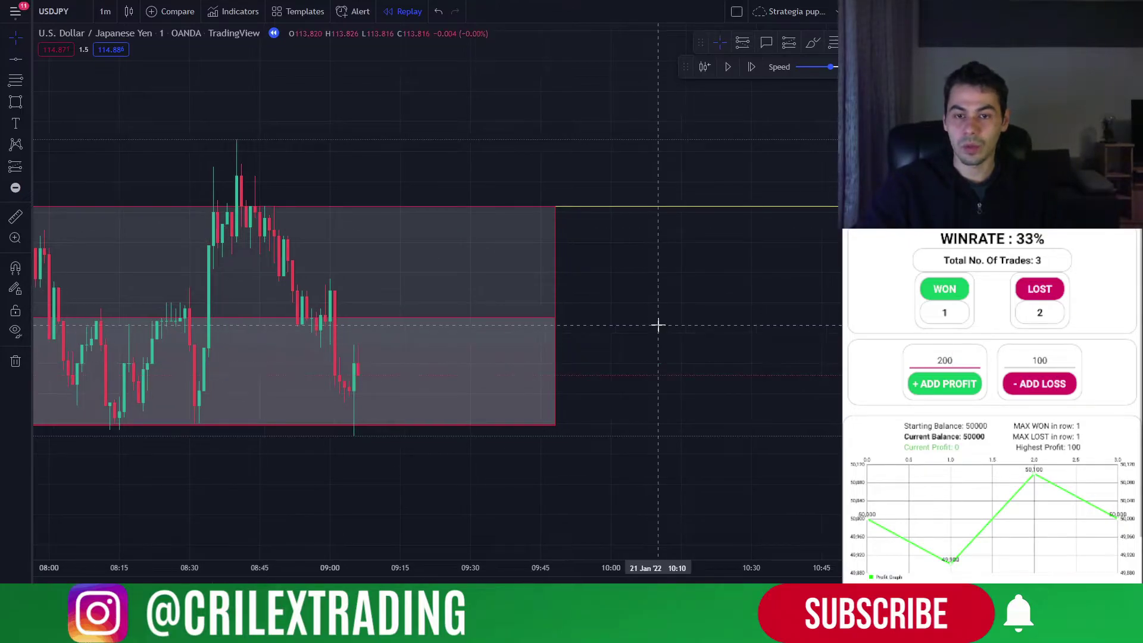
{"action": "key", "text": "shift+Right"}
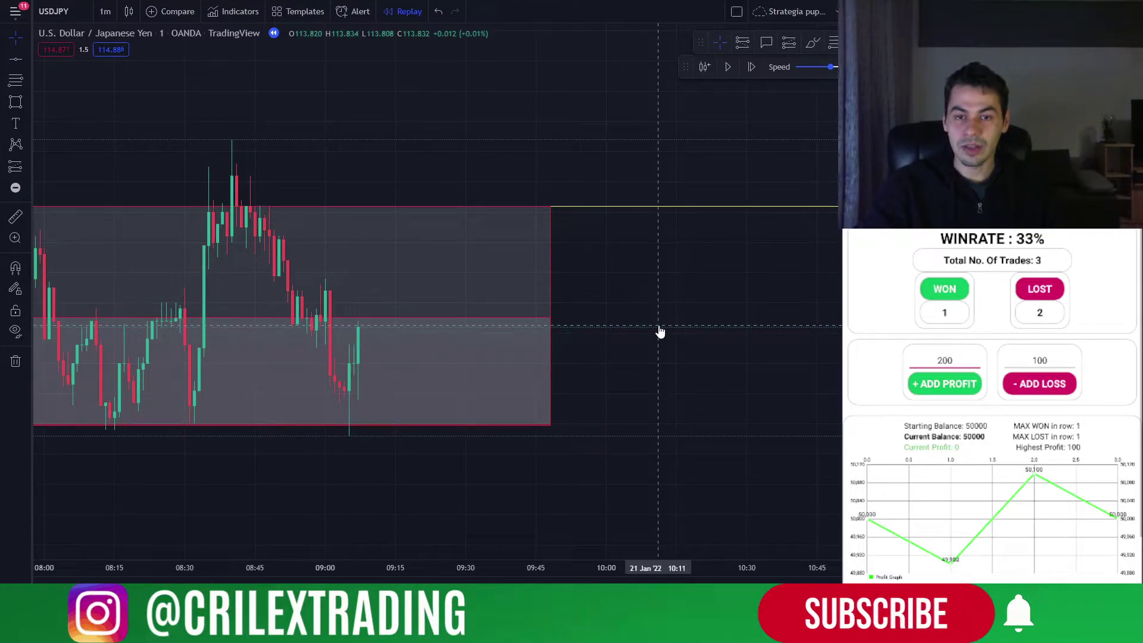
{"action": "key", "text": "shift+Right"}
{"action": "key", "text": "shift+Right"}
{"action": "key", "text": "shift+Right"}
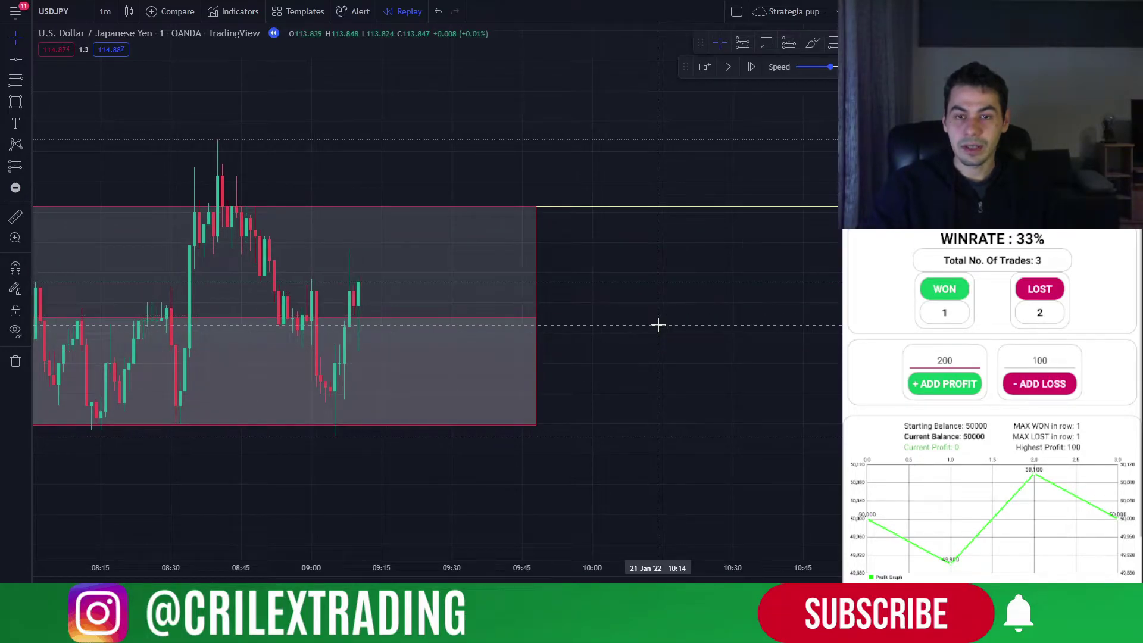
Review the bounce above the inner rectangle's upper edge and advance the replay to about 09:13.
{"action": "scroll", "coordinate": [687, 360], "scroll_direction": "left", "scroll_amount": 5}
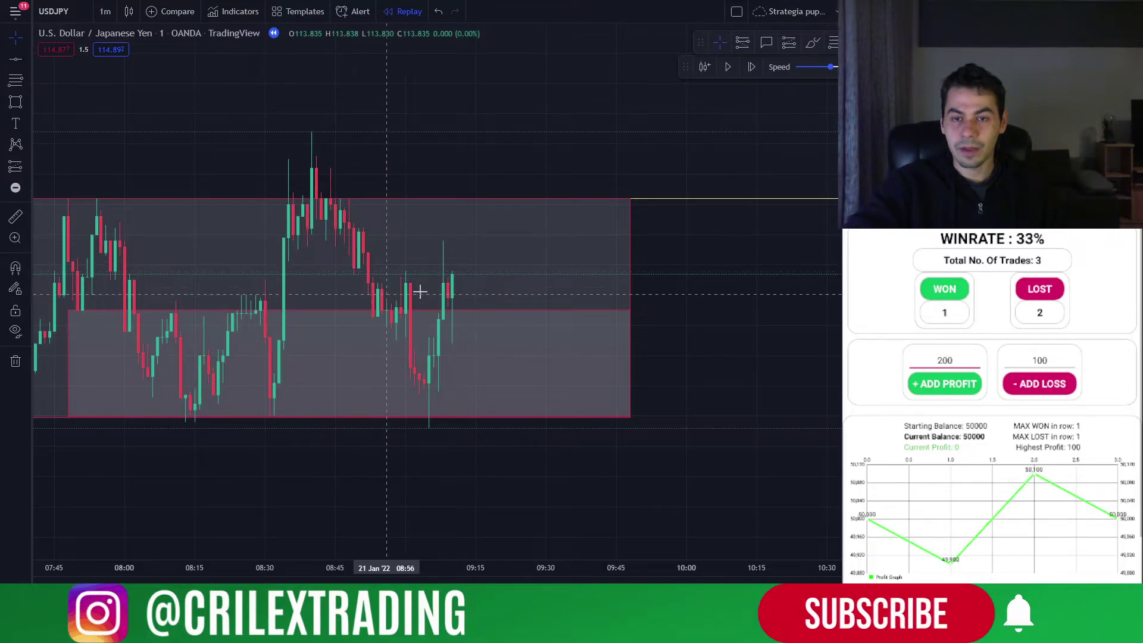
{"action": "left_click", "coordinate": [416, 384]}
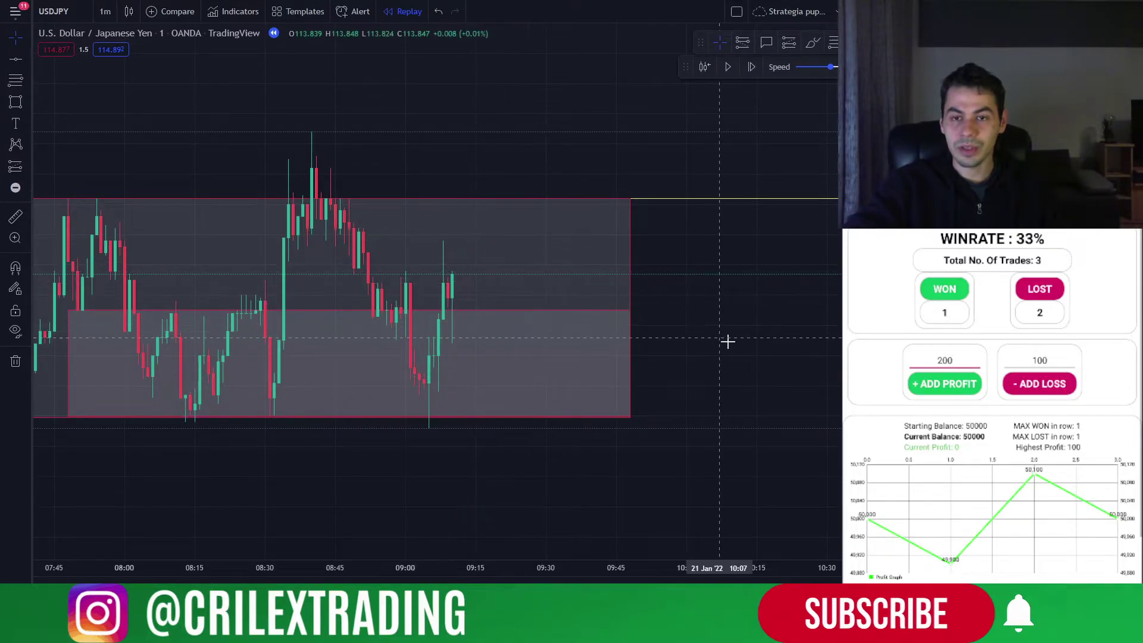
{"action": "left_click_drag", "start_coordinate": [727, 339], "coordinate": [638, 366]}
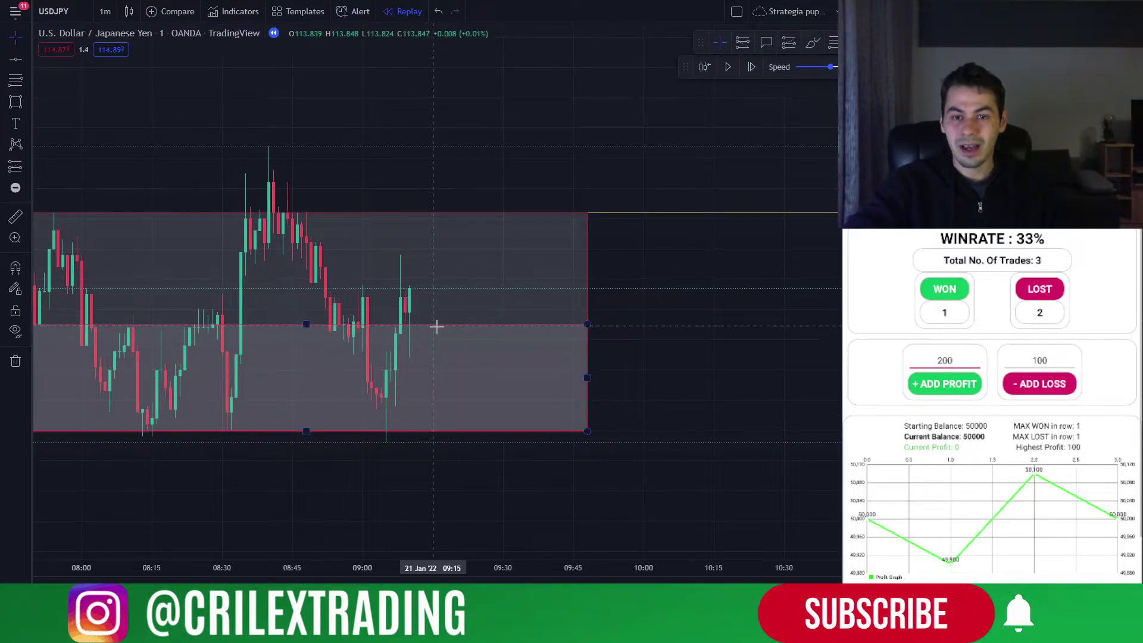
{"action": "left_click", "coordinate": [463, 326]}
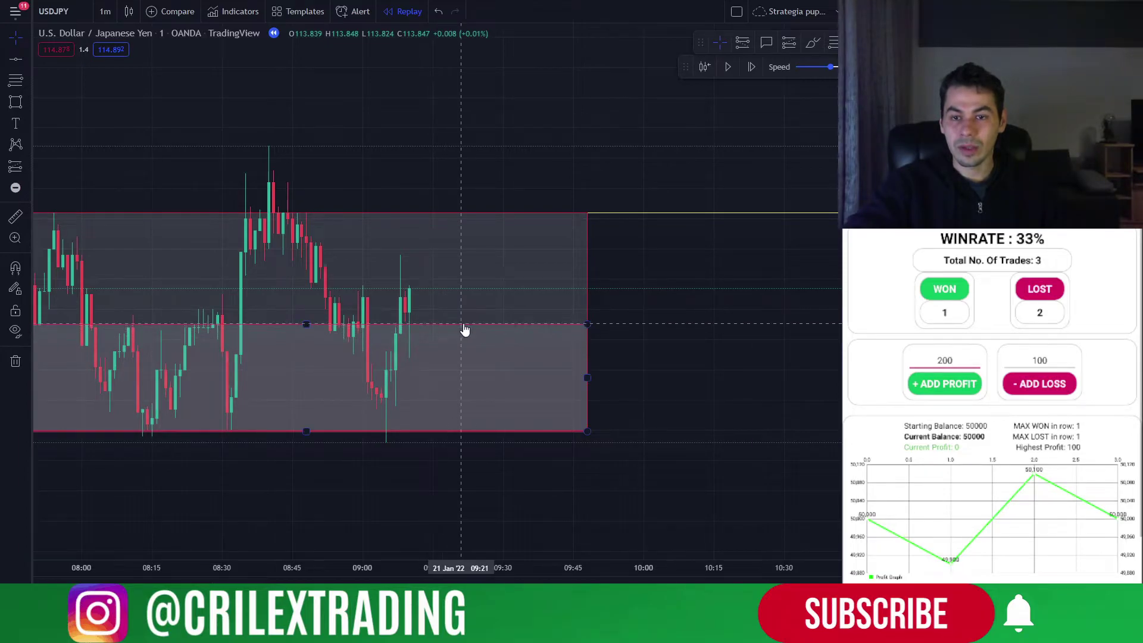
{"action": "left_click", "coordinate": [641, 378]}
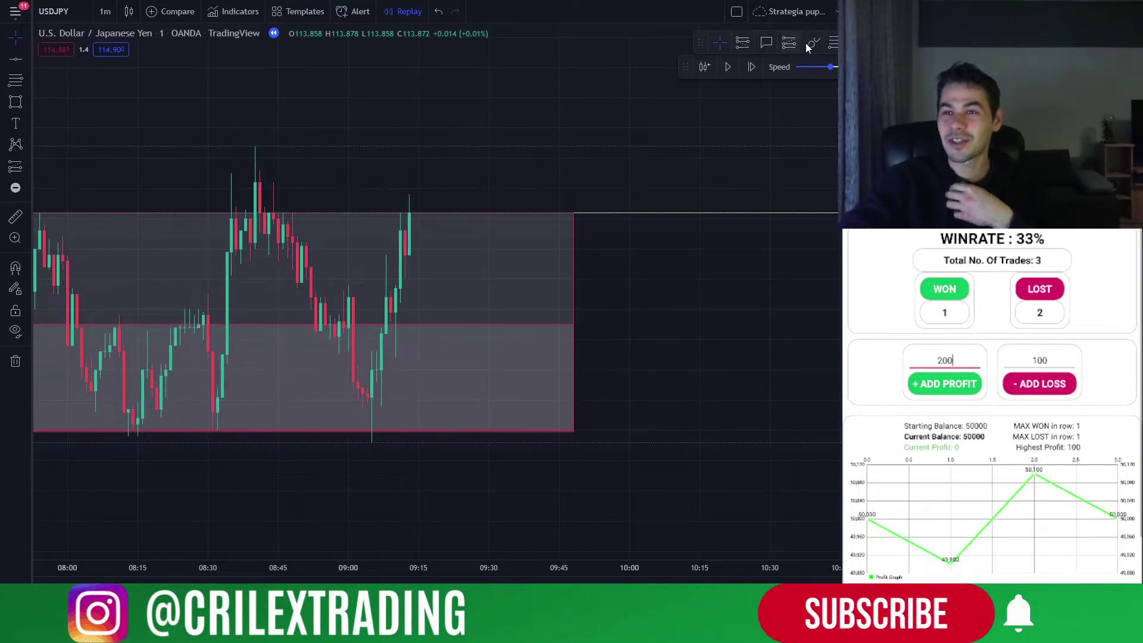
Brush red curves under the lows around 09:03 and under the earlier, higher lows around 08:56.
{"action": "key", "text": "alt+b"}
{"action": "mouse_move", "coordinate": [339, 401]}
{"action": "left_mouse_down"}
{"action": "mouse_move", "coordinate": [370, 409]}
{"action": "mouse_move", "coordinate": [391, 398]}
{"action": "left_mouse_up"}
{"action": "left_click_drag", "start_coordinate": [304, 335], "coordinate": [344, 349]}
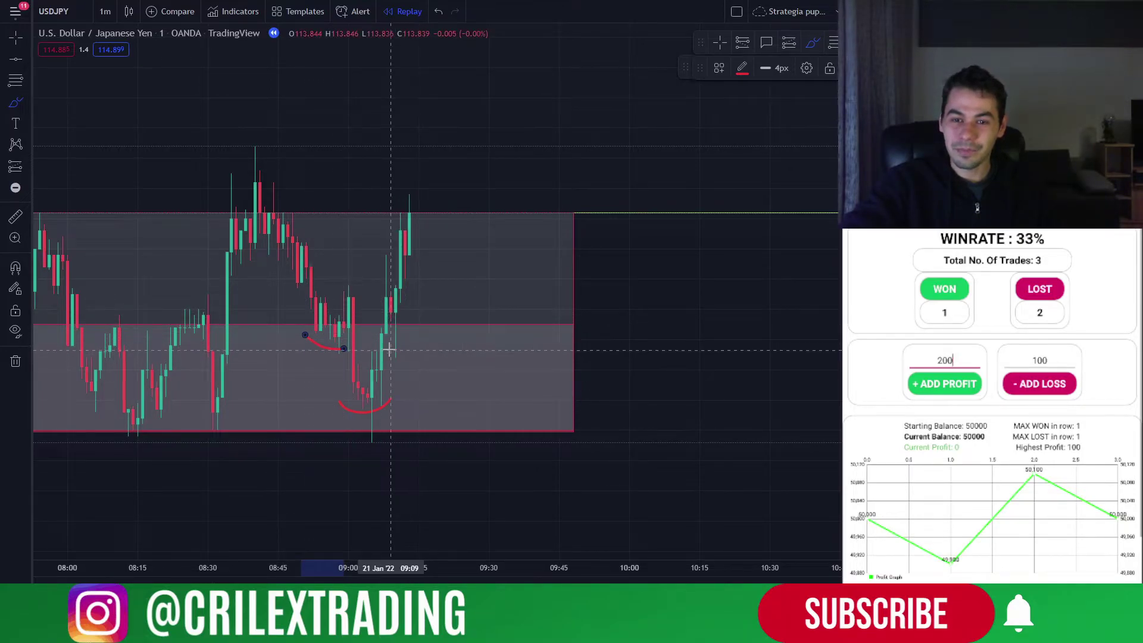
Try brush marks around the 09:10 pullback, at its closing level and at the swing-high level, and undo them.
{"action": "mouse_move", "coordinate": [410, 290]}
{"action": "left_mouse_down"}
{"action": "mouse_move", "coordinate": [377, 333]}
{"action": "mouse_move", "coordinate": [427, 303]}
{"action": "mouse_move", "coordinate": [417, 286]}
{"action": "mouse_move", "coordinate": [405, 292]}
{"action": "left_mouse_up"}
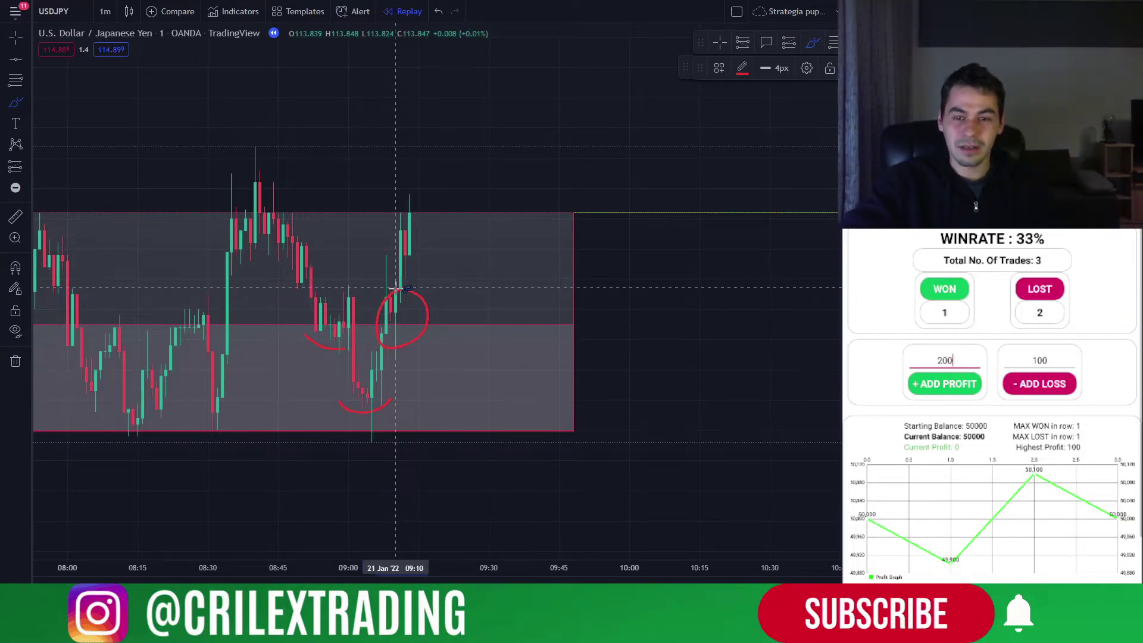
{"action": "key", "text": "ctrl+z"}
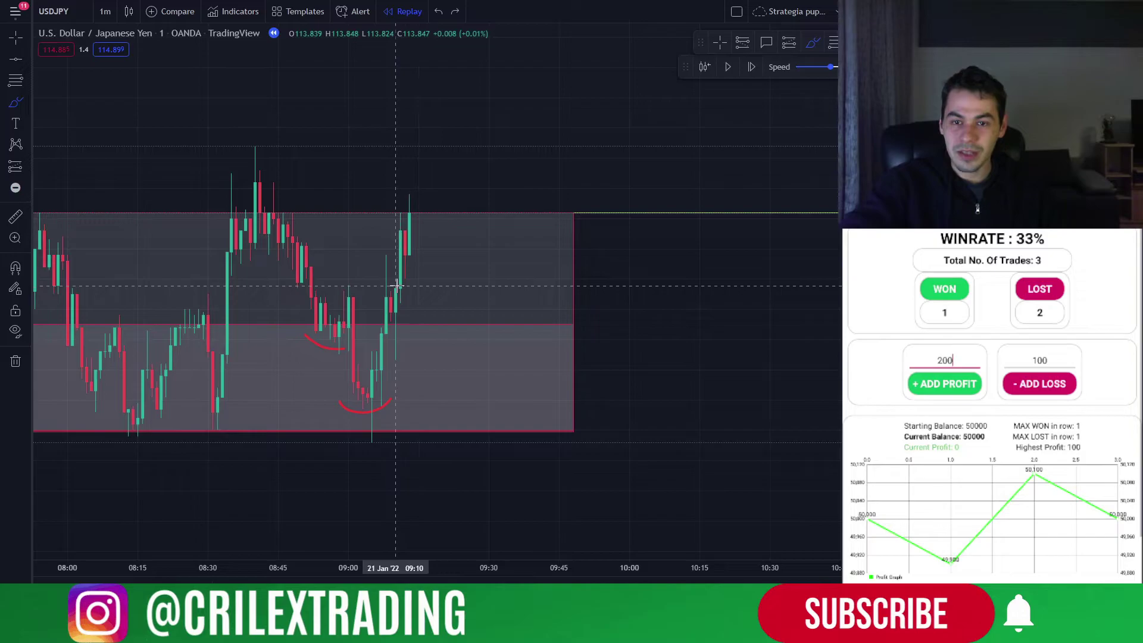
{"action": "left_click_drag", "start_coordinate": [395, 287], "coordinate": [420, 287]}
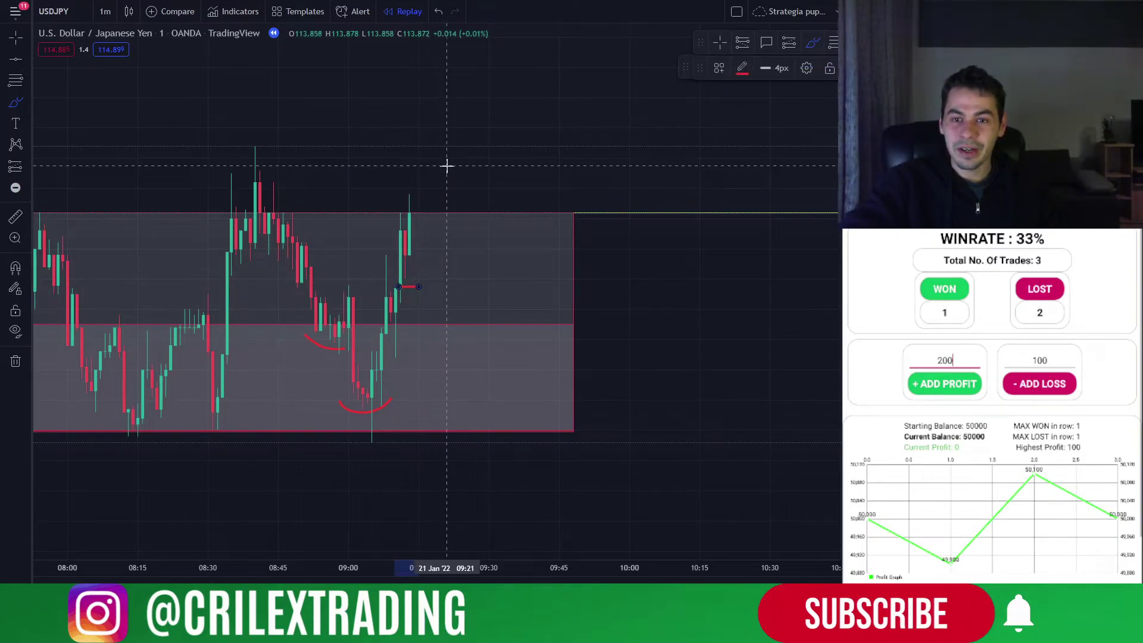
{"action": "left_click_drag", "start_coordinate": [439, 147], "coordinate": [466, 146]}
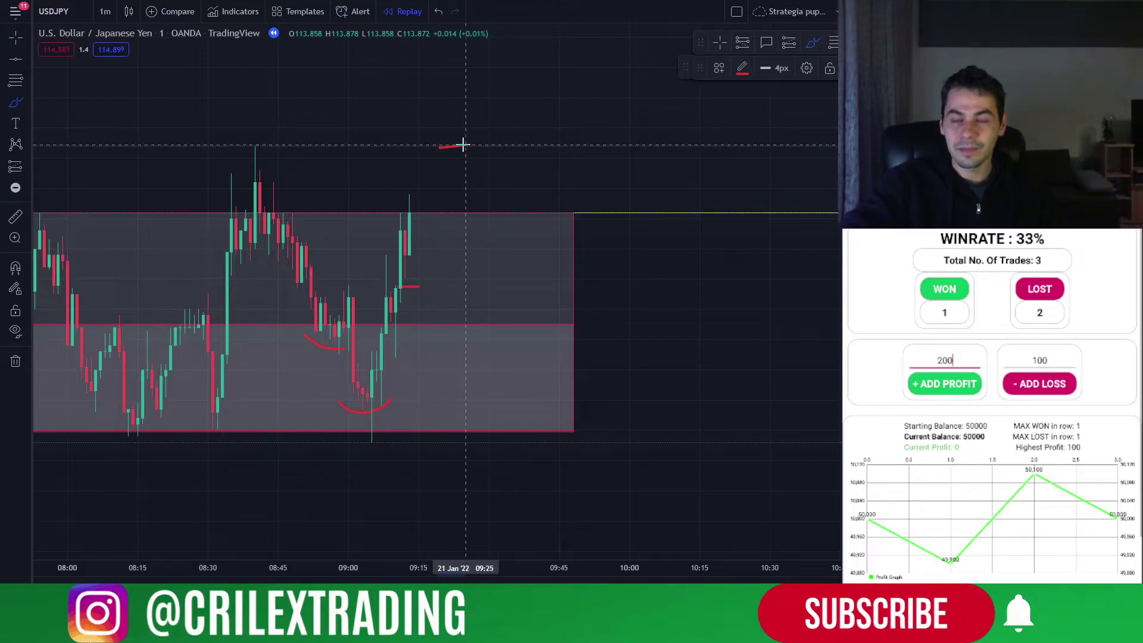
{"action": "key", "text": "ctrl"}
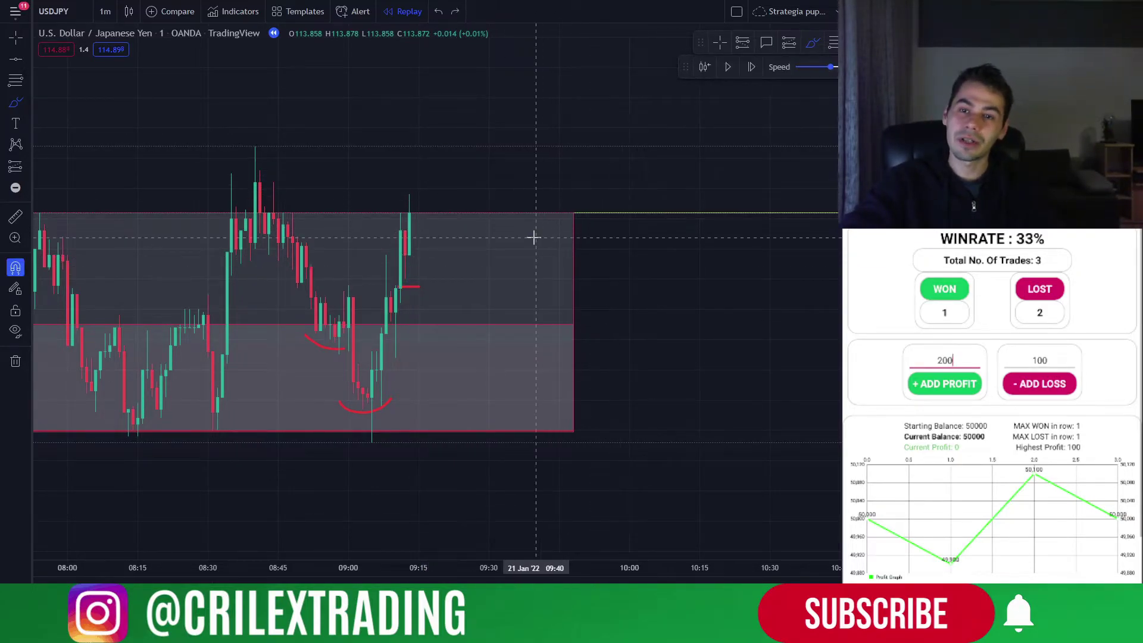
{"action": "key", "text": "ctrl+z"}
{"action": "key", "text": "ctrl+z"}
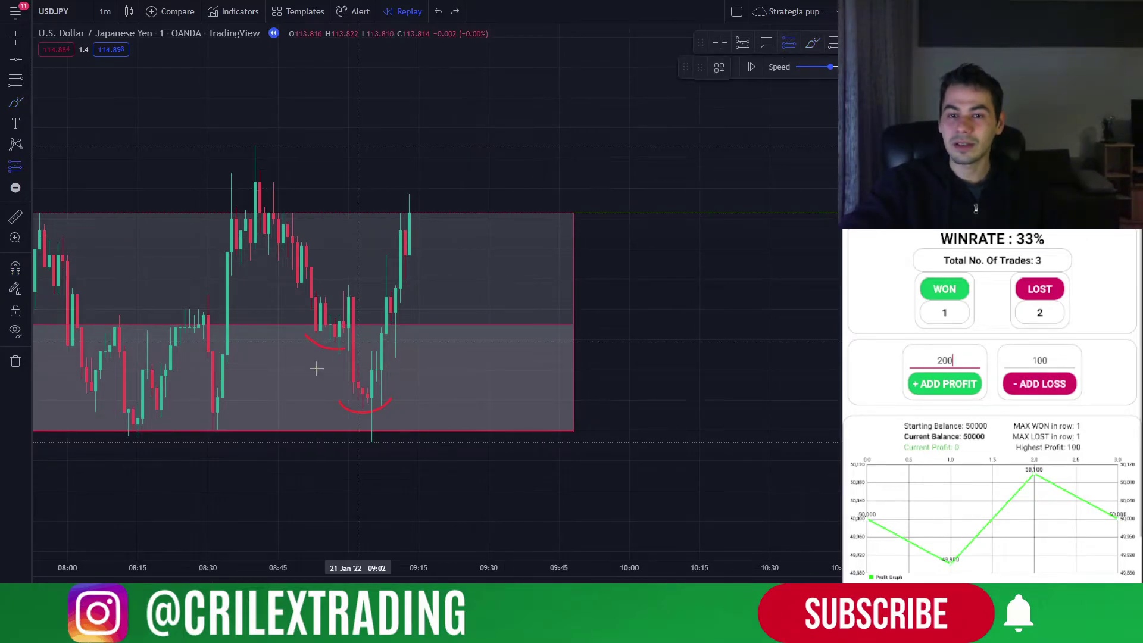
Try a long position near the 09:10 close with a 0.027 stop and a 0.045 target at the swing high, and delete it.
{"action": "left_click", "coordinate": [407, 284]}
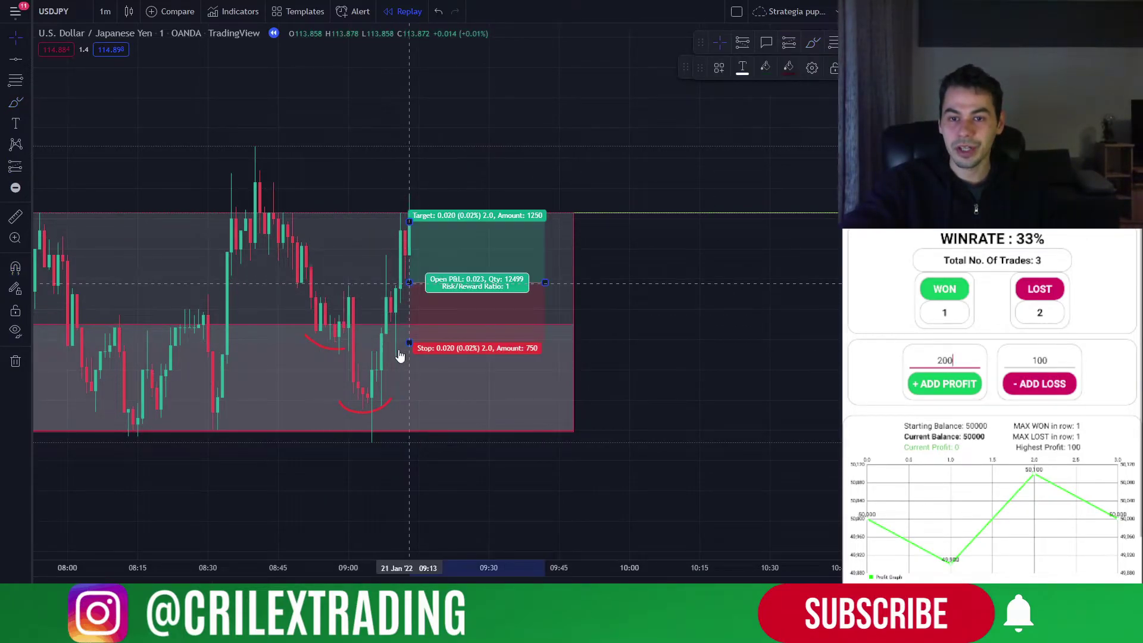
{"action": "left_click_drag", "start_coordinate": [410, 343], "coordinate": [410, 362]}
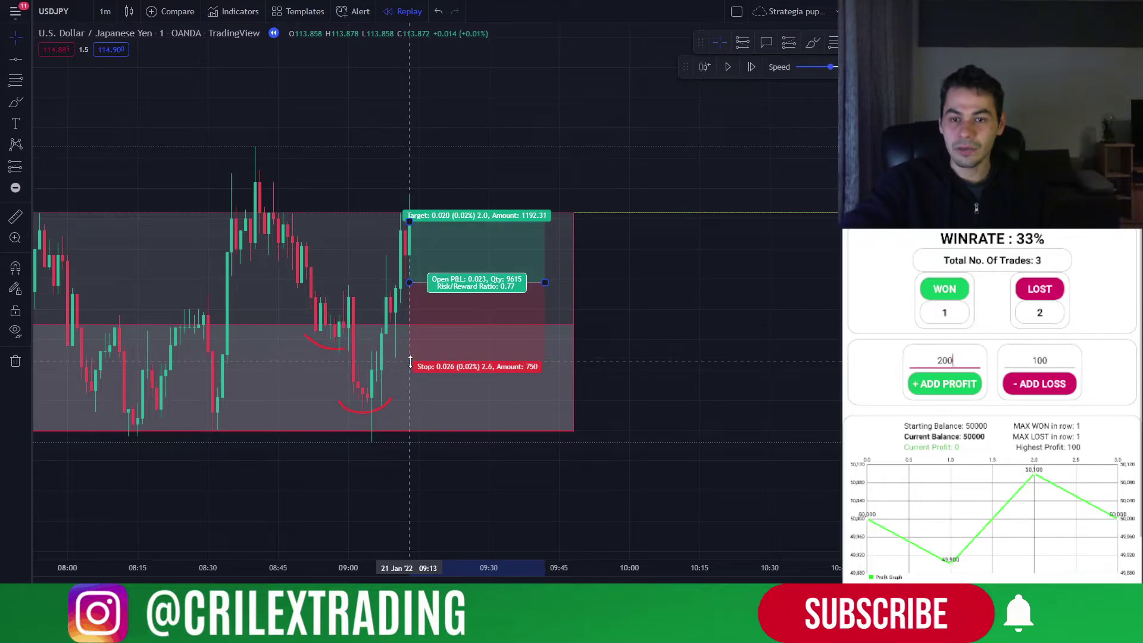
{"action": "left_click_drag", "start_coordinate": [412, 364], "coordinate": [411, 366]}
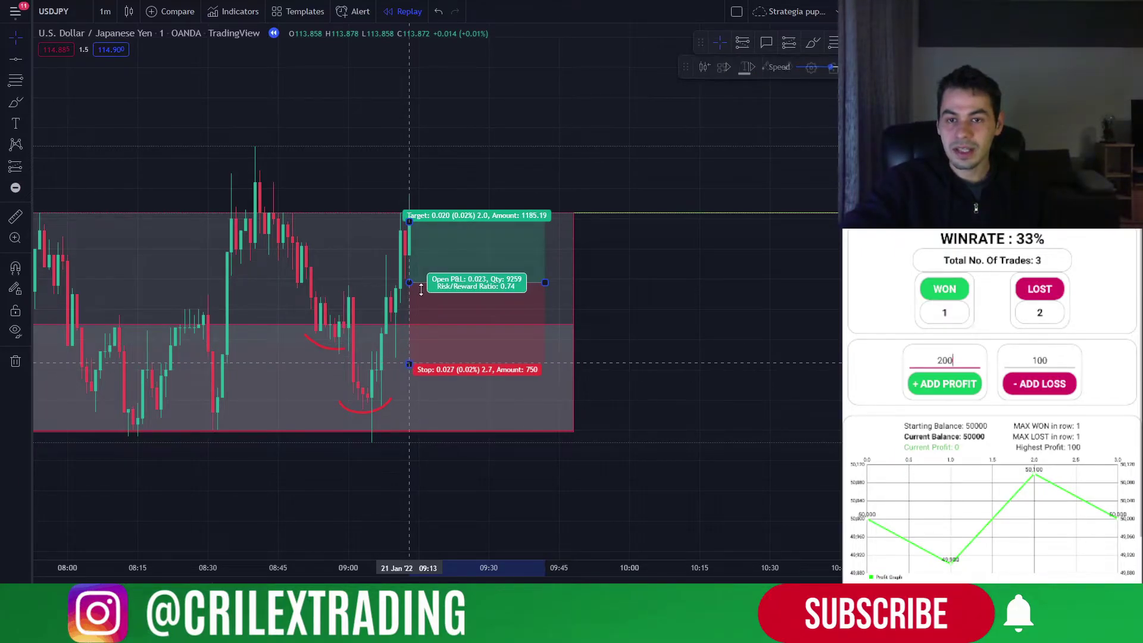
{"action": "left_click_drag", "start_coordinate": [410, 216], "coordinate": [405, 144]}
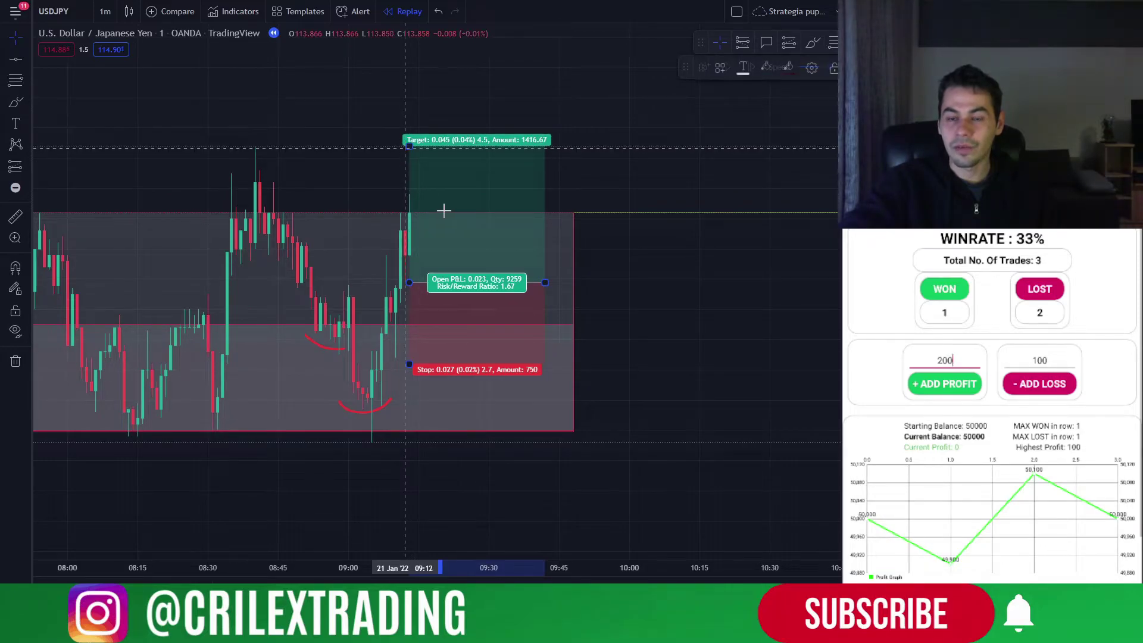
{"action": "key", "text": "Delete"}
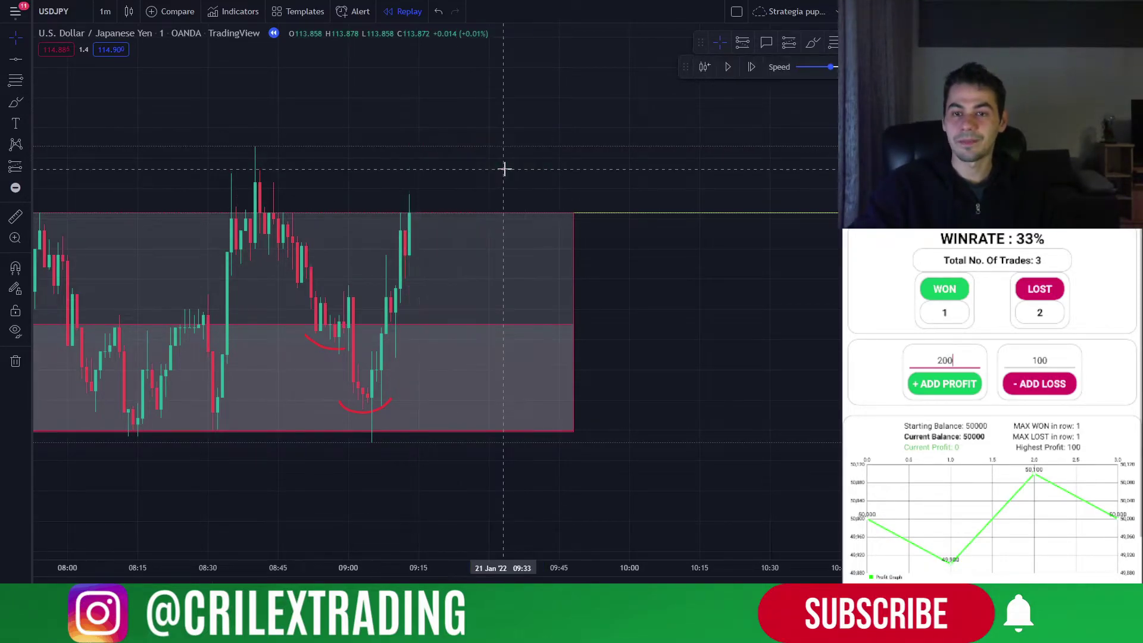
Advance the replay to about 09:15, reviewing the price action at the outer rectangle's upper edge.
{"action": "key", "text": "shift+Right"}
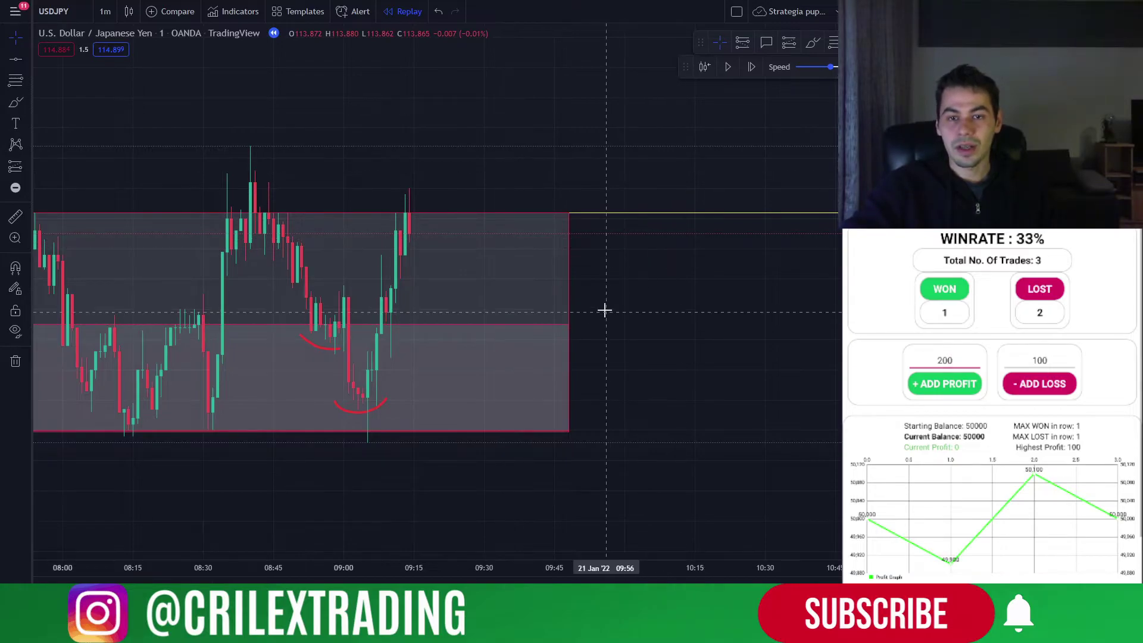
{"action": "left_click_drag", "start_coordinate": [605, 309], "coordinate": [538, 314]}
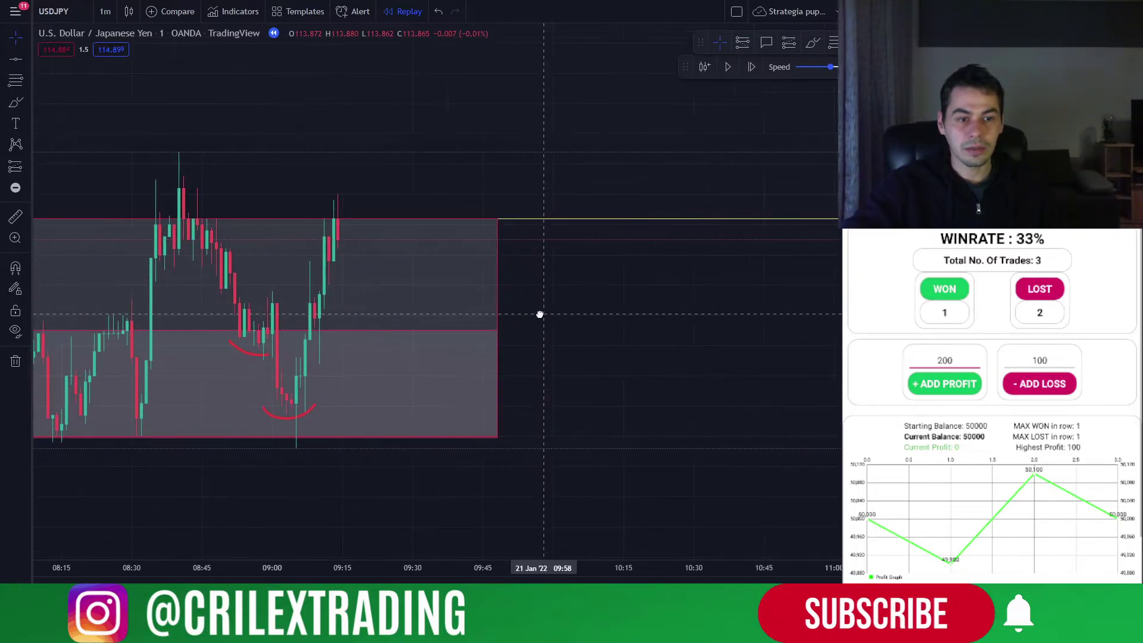
{"action": "left_click_drag", "start_coordinate": [589, 351], "coordinate": [666, 349]}
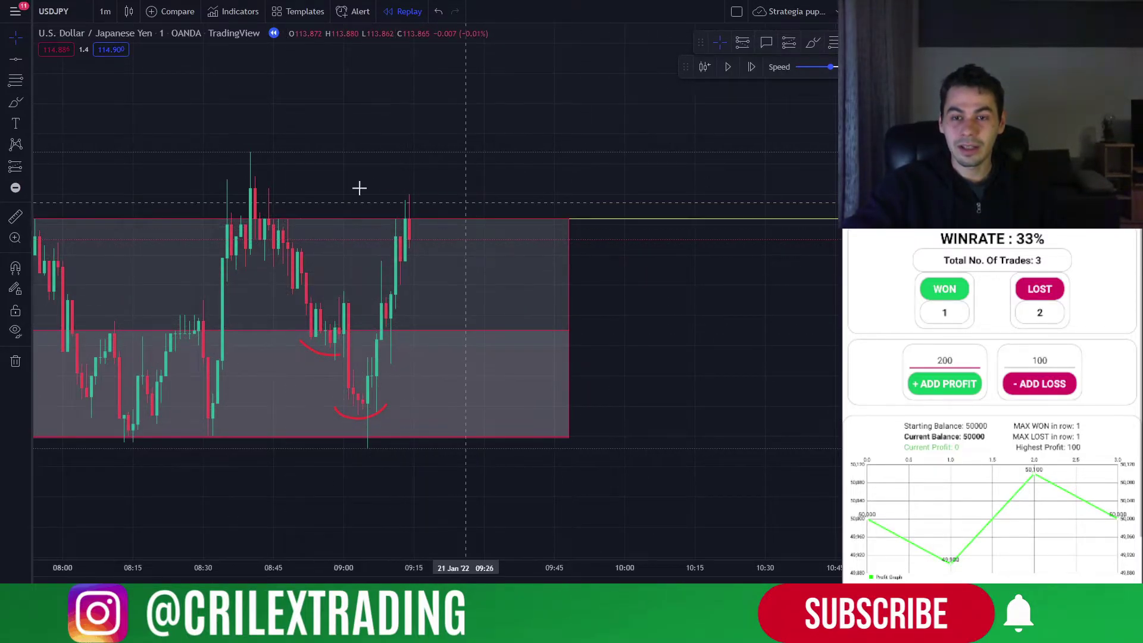
{"action": "left_click_drag", "start_coordinate": [734, 364], "coordinate": [716, 377]}
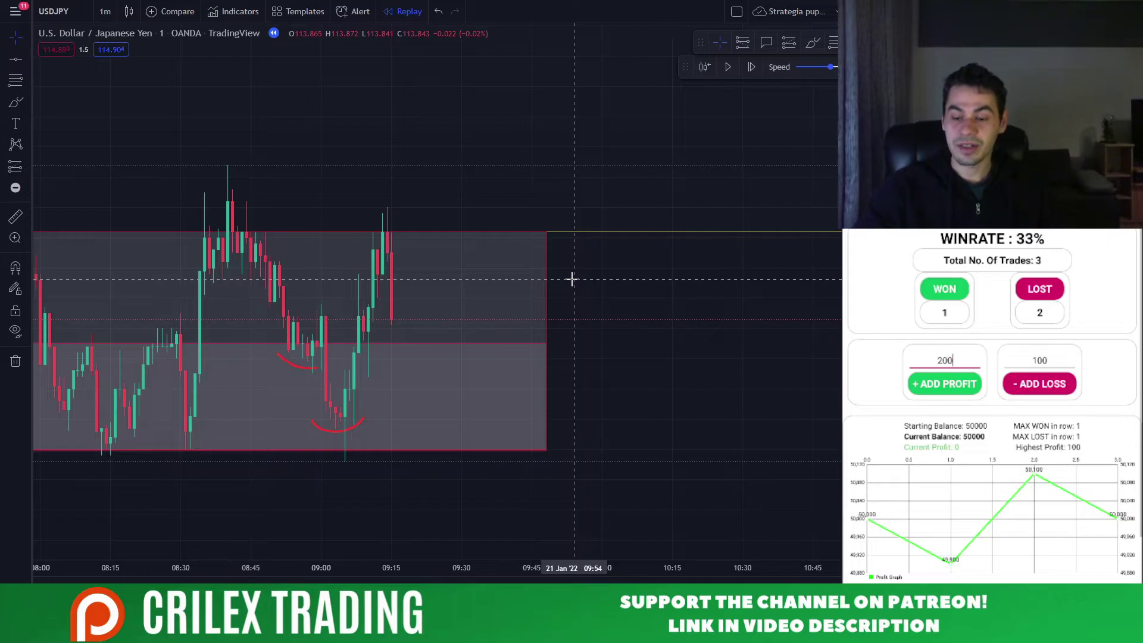
Advance the replay candle by candle from 09:15 to about 09:21, keeping both range rectangles in view.
{"action": "key", "text": "shift+Right"}
{"action": "key", "text": "shift+Right"}
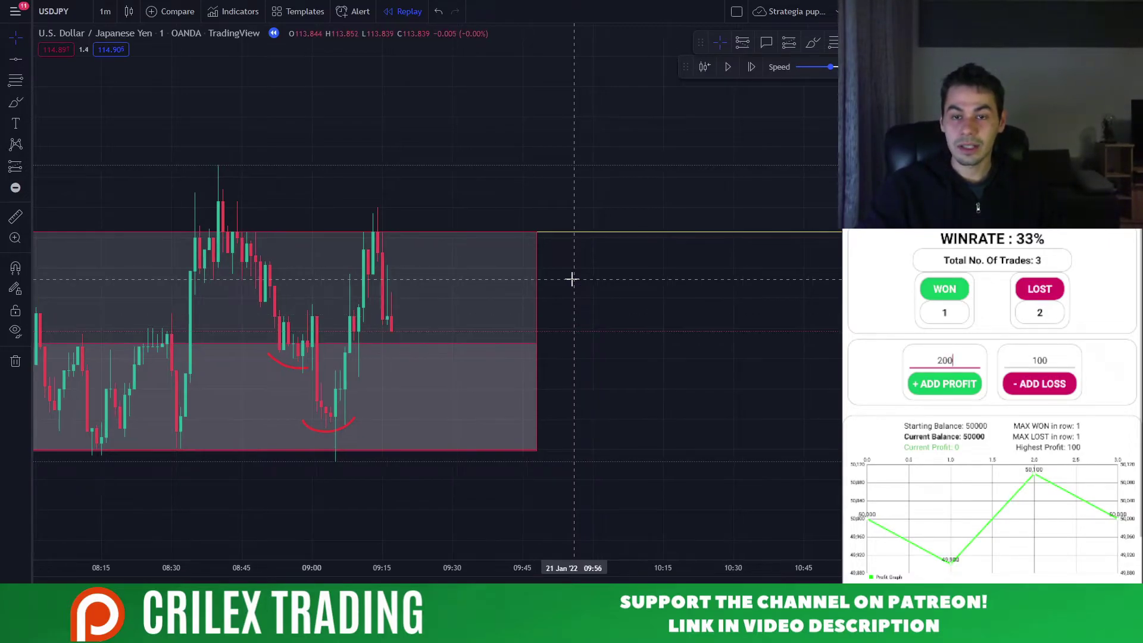
{"action": "key", "text": "shift+Right"}
{"action": "key", "text": "shift+Right"}
{"action": "key", "text": "shift+Right"}
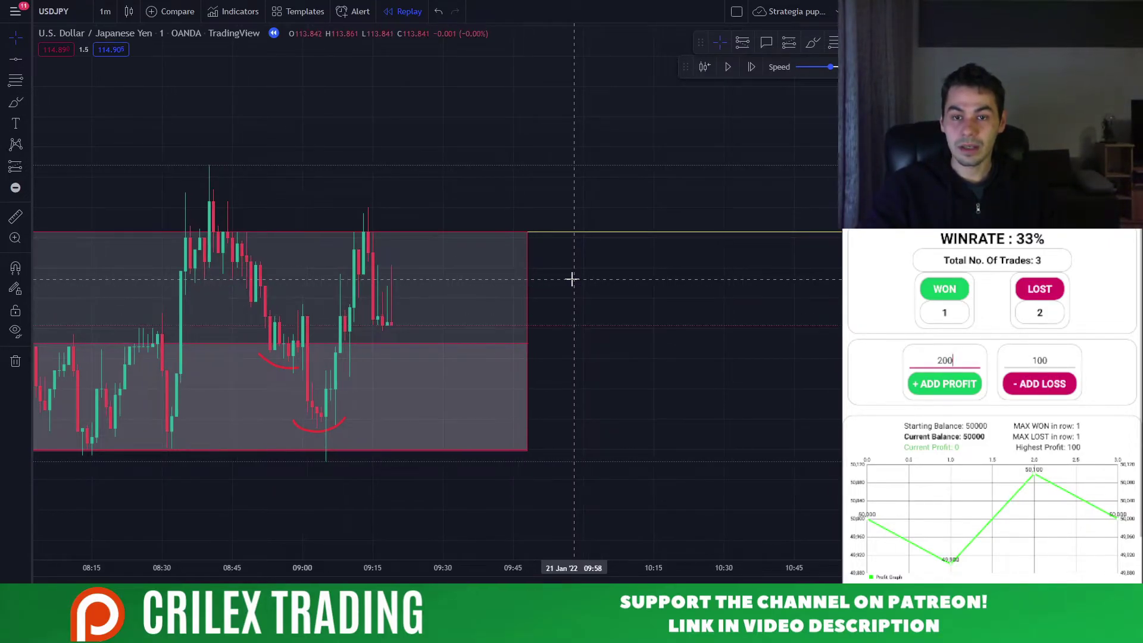
{"action": "key", "text": "shift+Right"}
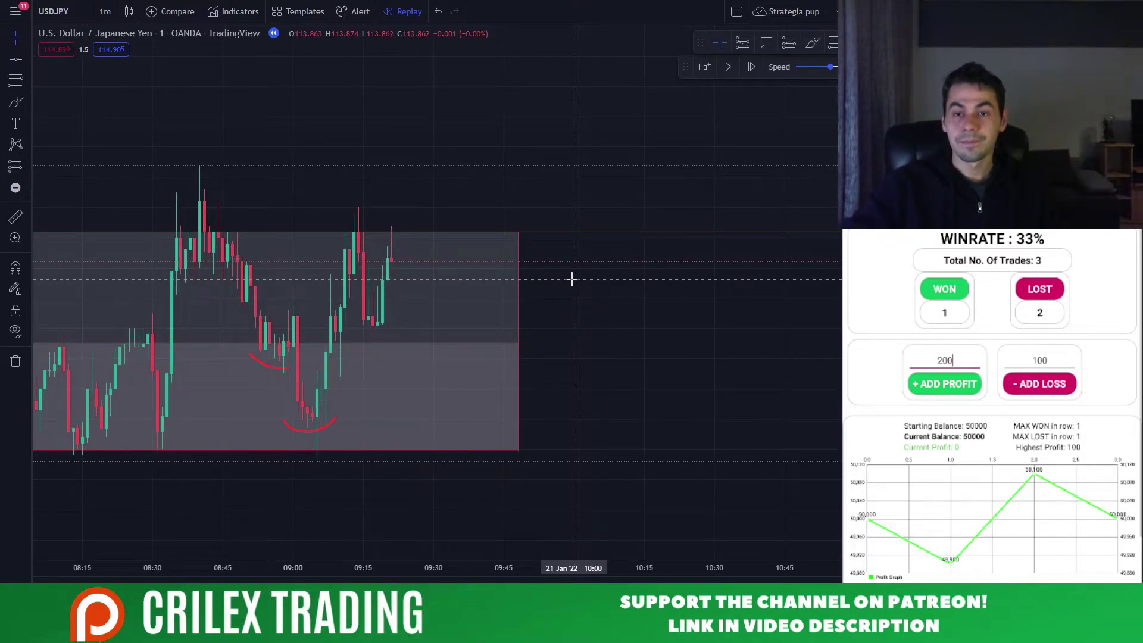
{"action": "left_click_drag", "start_coordinate": [588, 333], "coordinate": [680, 315]}
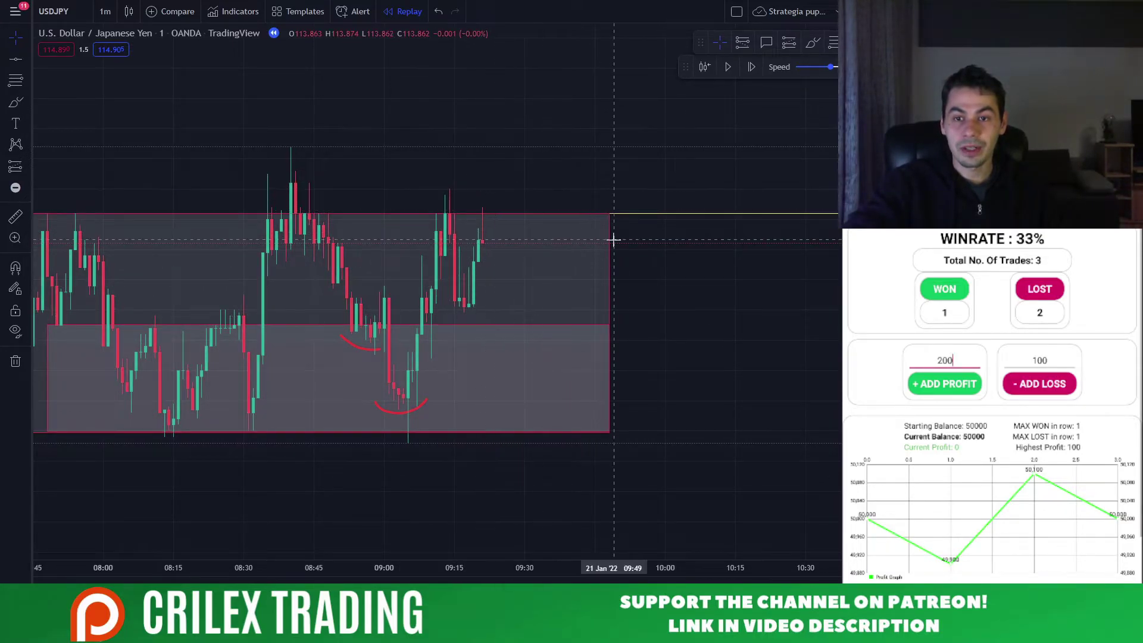
Place a short position at the 09:21 candle's close with a 0.015 stop and a 0.060 target near the range's lower edge.
{"action": "left_click_drag", "start_coordinate": [722, 316], "coordinate": [669, 305]}
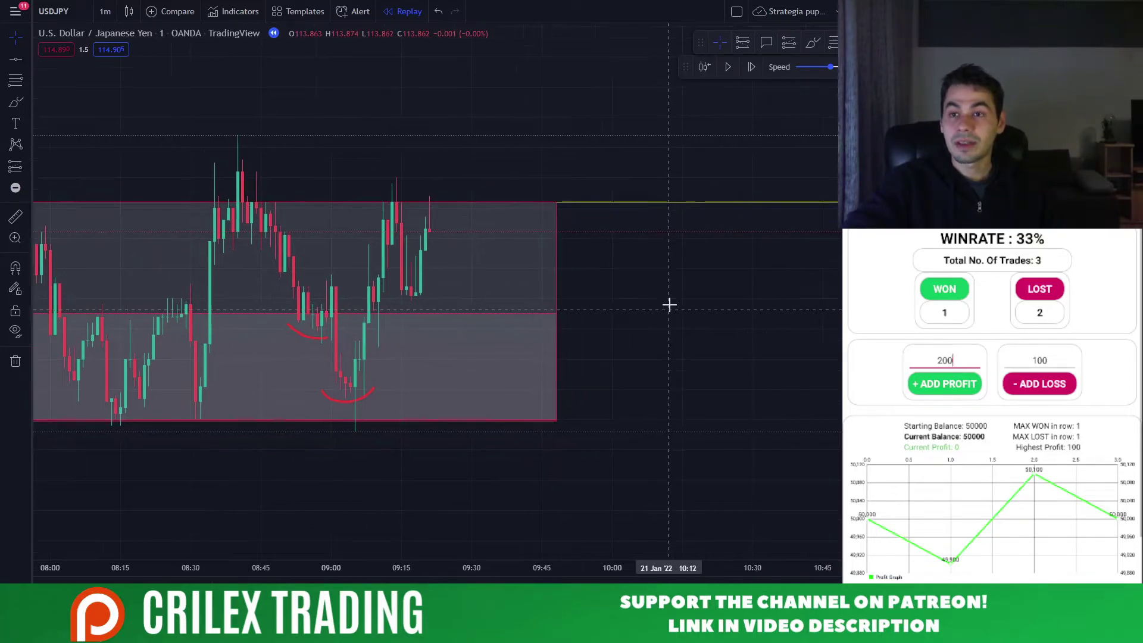
{"action": "left_click", "coordinate": [742, 45]}
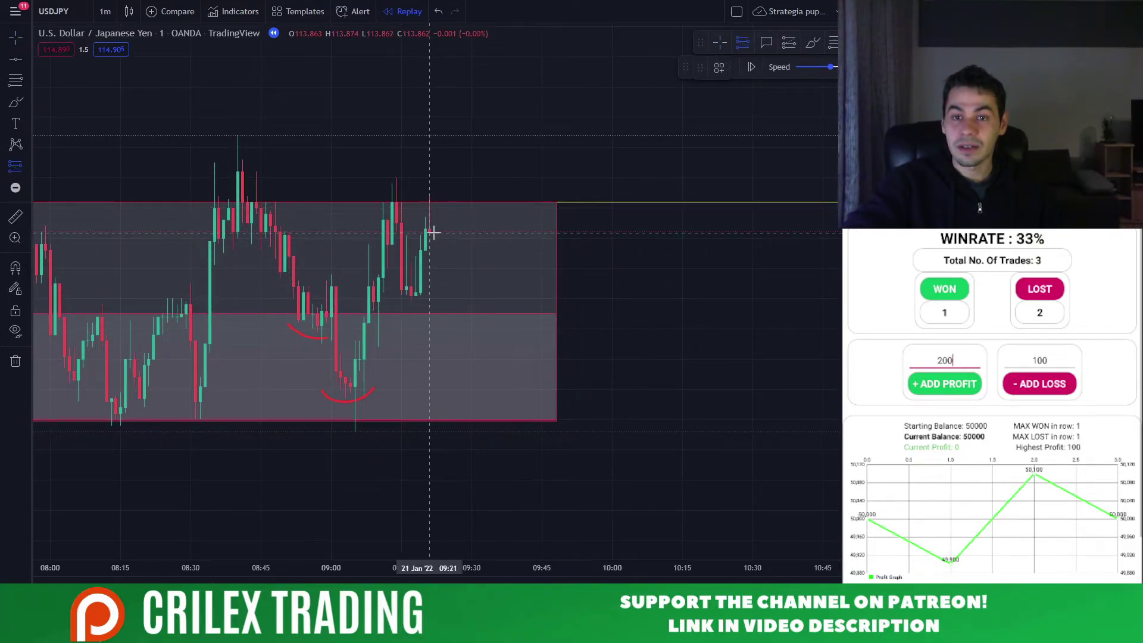
{"action": "left_click", "coordinate": [438, 231]}
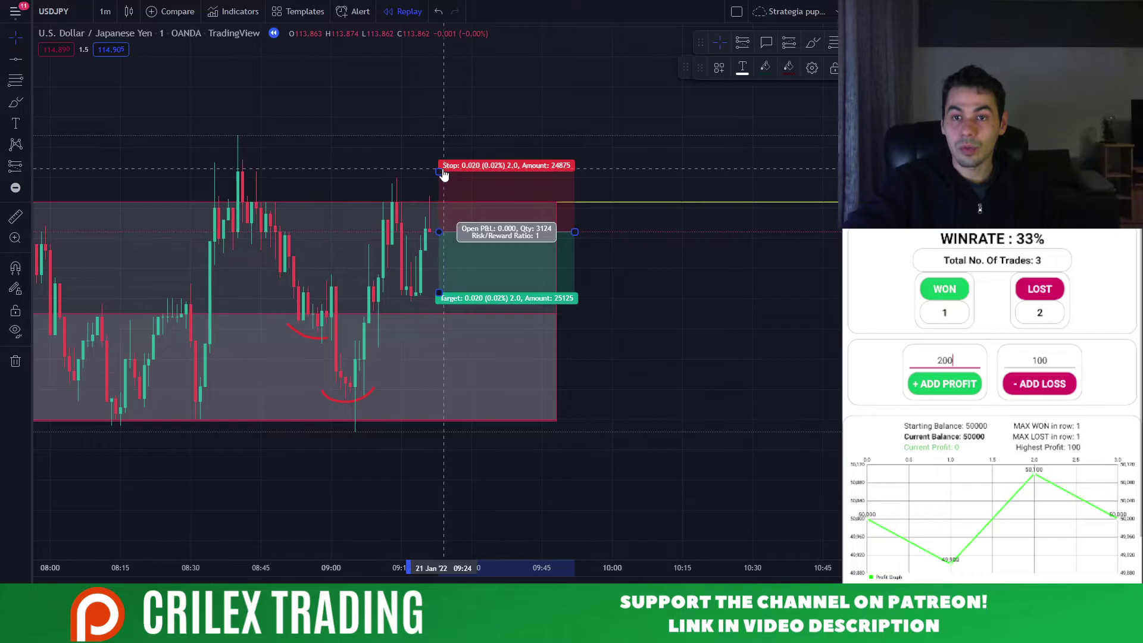
{"action": "left_click_drag", "start_coordinate": [450, 176], "coordinate": [451, 186]}
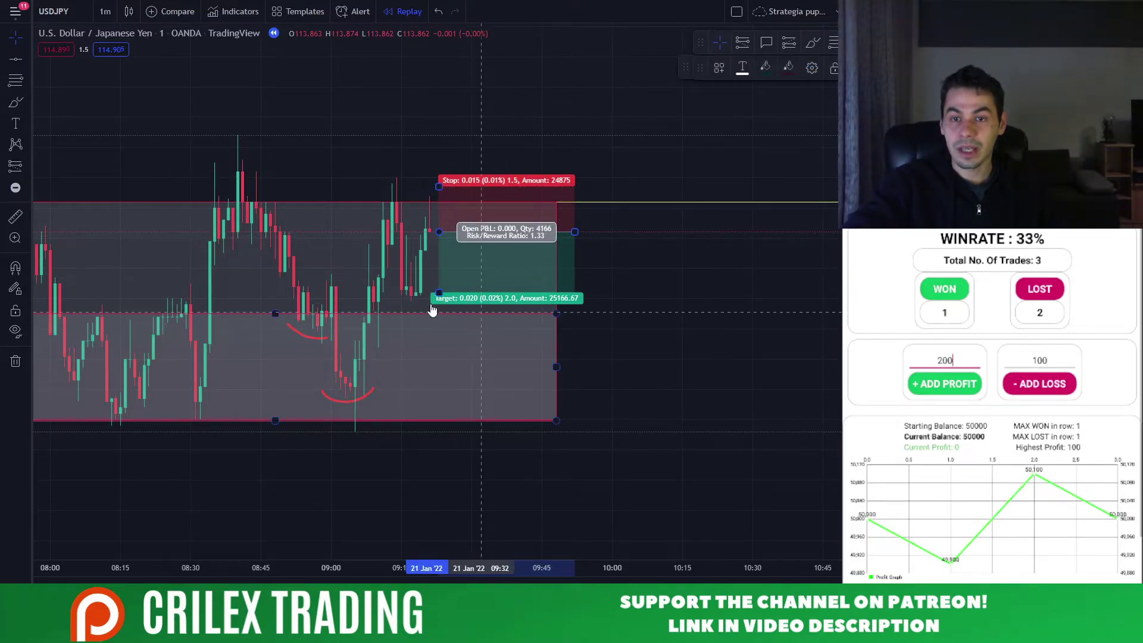
{"action": "left_click", "coordinate": [722, 441]}
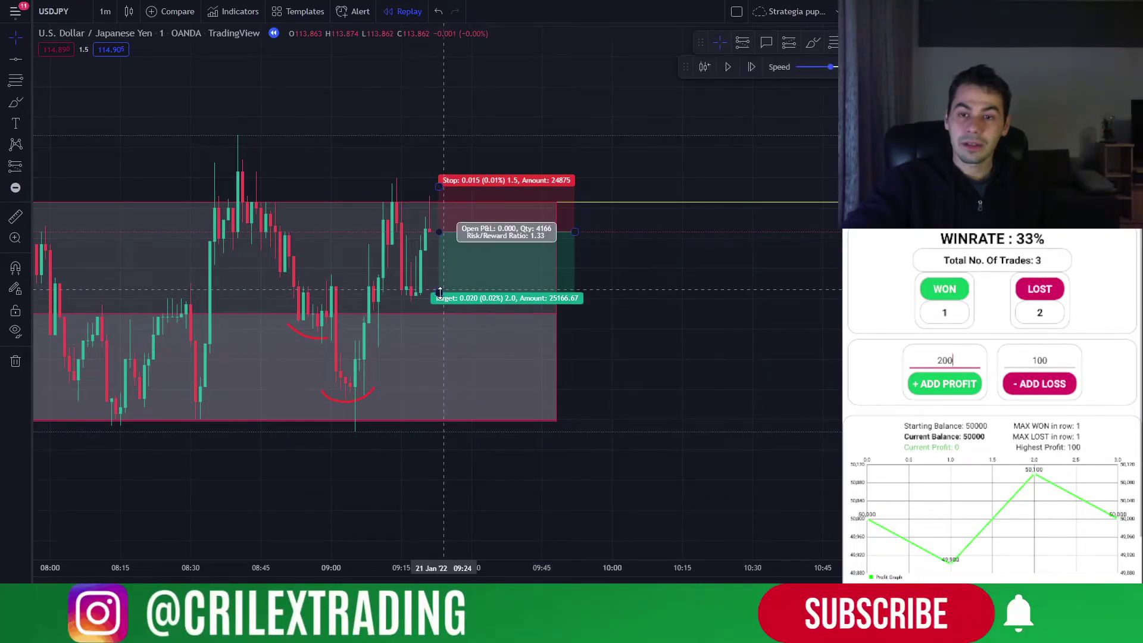
{"action": "left_click_drag", "start_coordinate": [440, 292], "coordinate": [428, 415]}
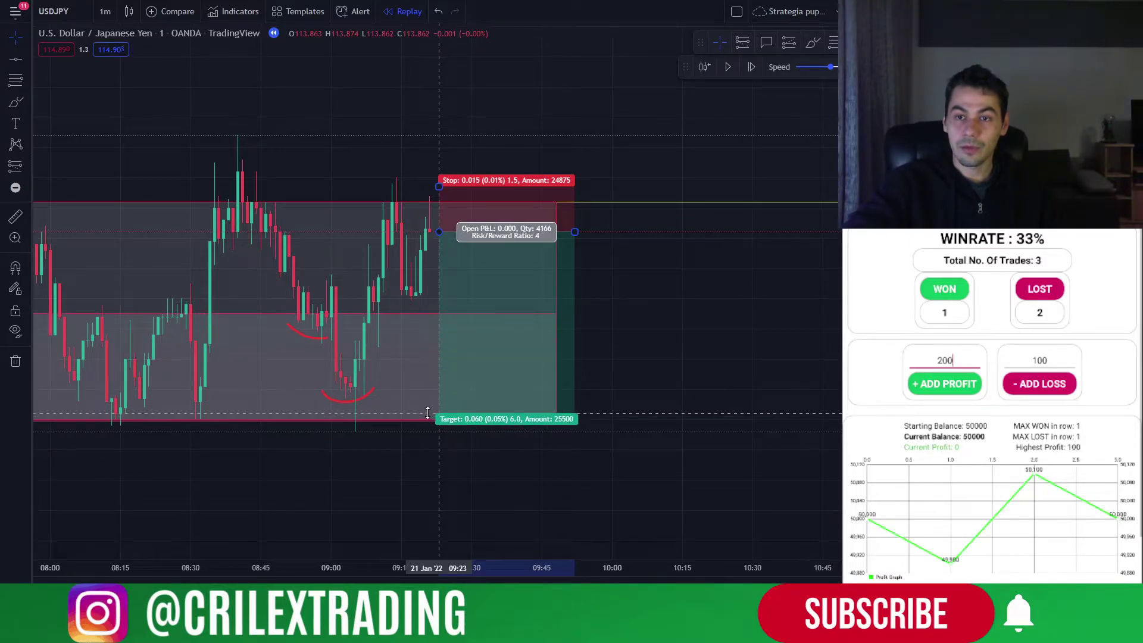
{"action": "left_click", "coordinate": [706, 356]}
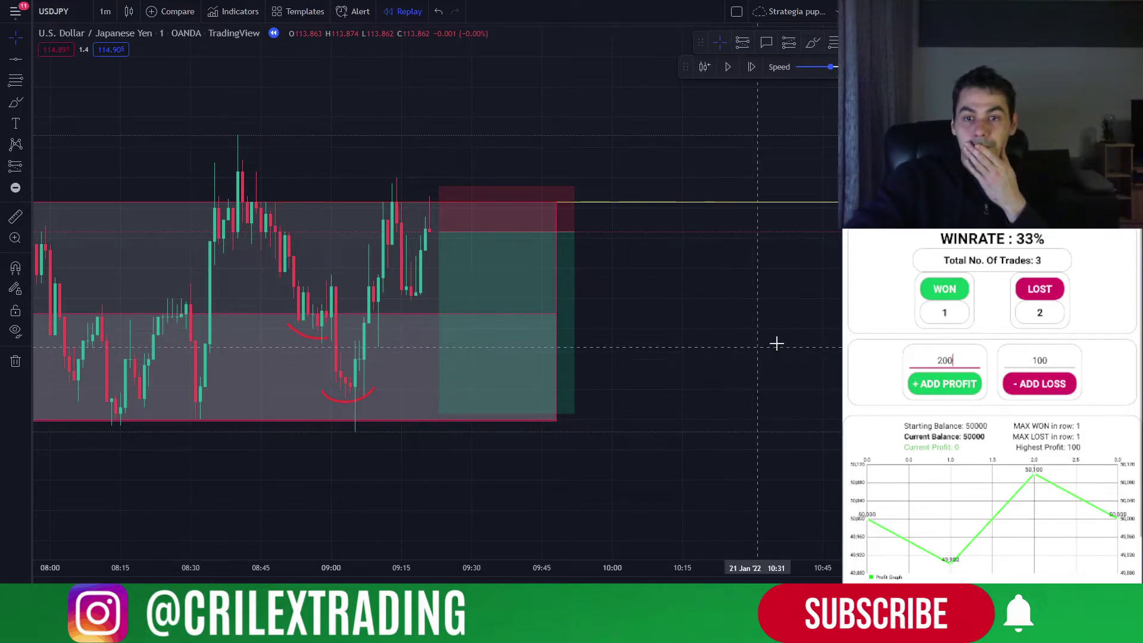
Shift the short position back in time so that it starts at the 09:21 entry candle.
{"action": "left_click_drag", "start_coordinate": [775, 341], "coordinate": [798, 337]}
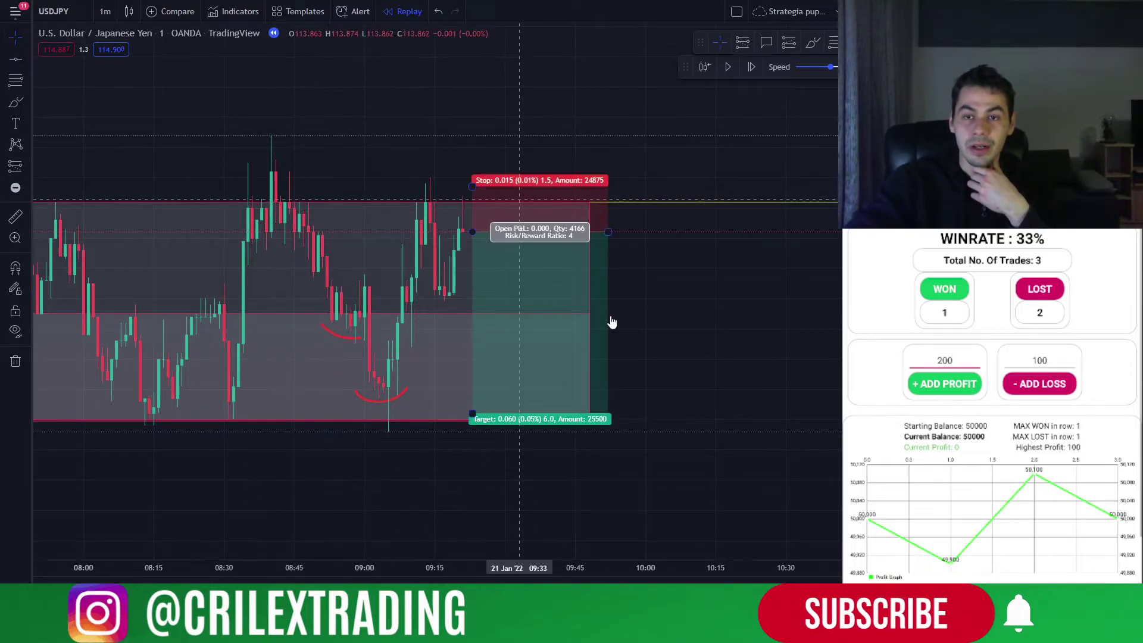
{"action": "left_click", "coordinate": [480, 268]}
{"action": "left_click_drag", "start_coordinate": [480, 348], "coordinate": [470, 348]}
{"action": "left_click", "coordinate": [768, 284]}
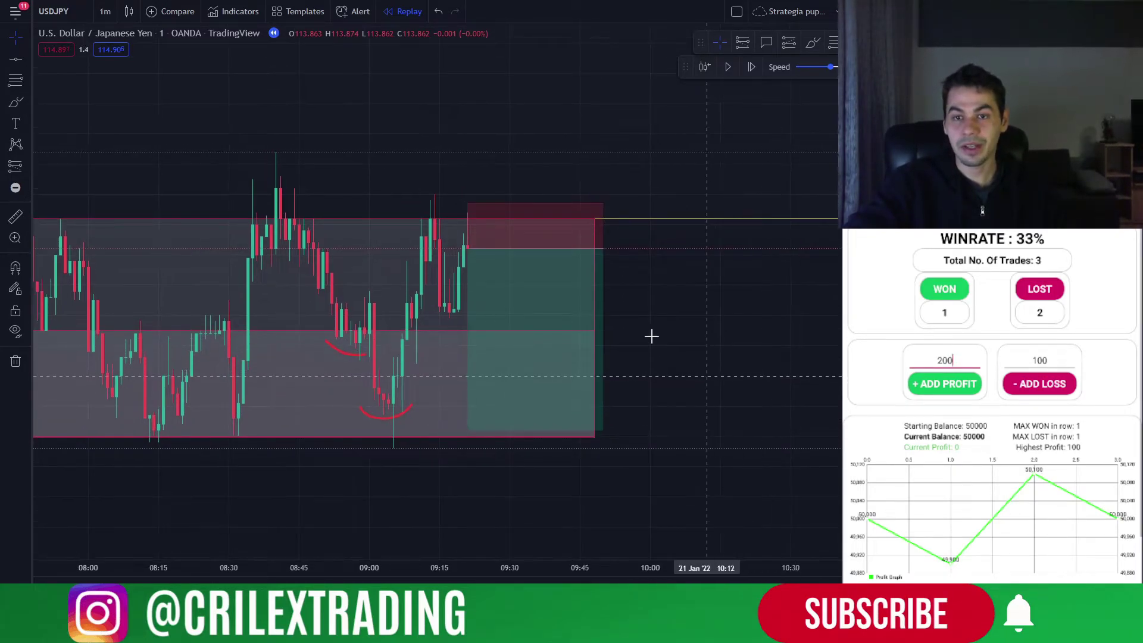
{"action": "left_click", "coordinate": [530, 305]}
{"action": "left_click", "coordinate": [736, 364]}
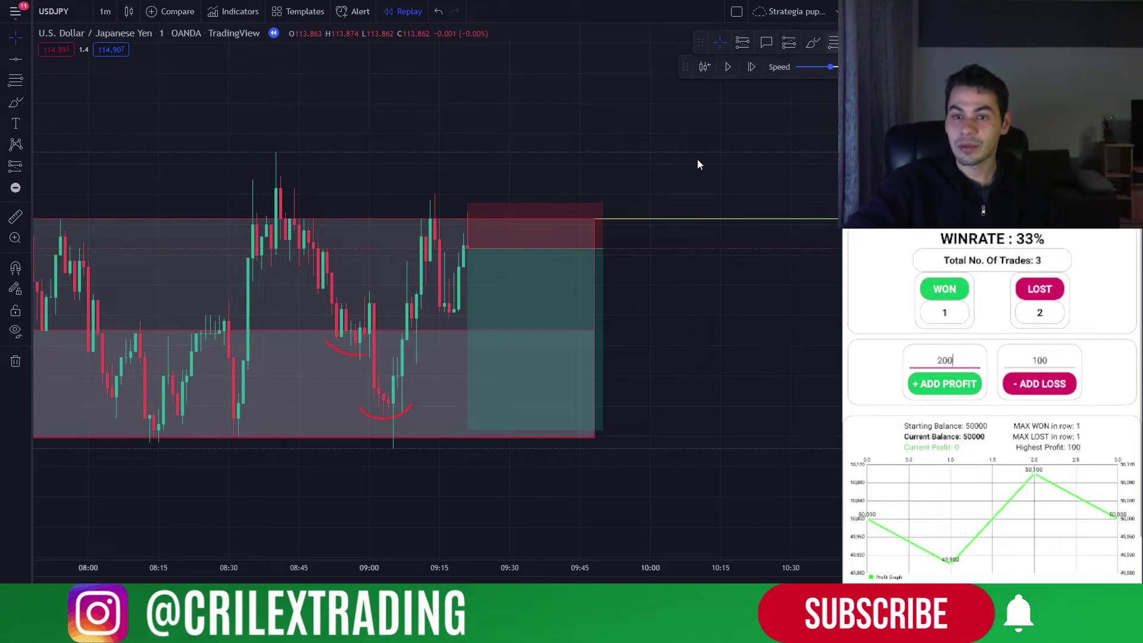
Try a Fibonacci retracement from the 09:05 low up to the 113.881 swing high, compare it with the target, and delete it.
{"action": "key", "text": "alt+f"}
{"action": "left_click", "coordinate": [392, 450]}
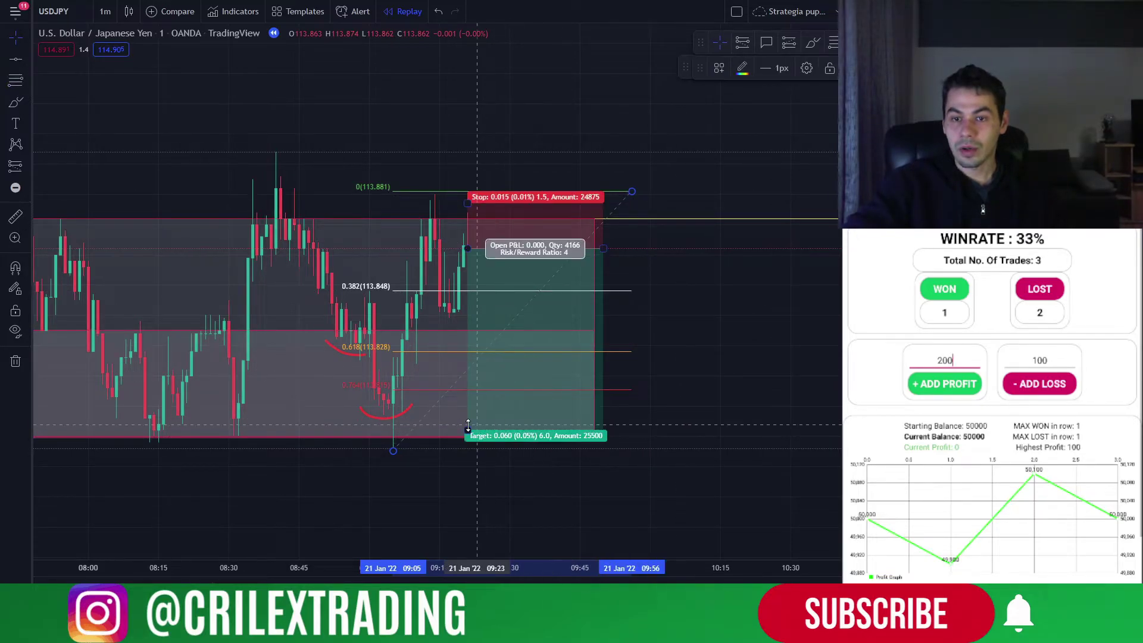
{"action": "mouse_move", "coordinate": [468, 430]}
{"action": "left_mouse_down"}
{"action": "mouse_move", "coordinate": [467, 346]}
{"action": "mouse_move", "coordinate": [467, 430]}
{"action": "left_mouse_up"}
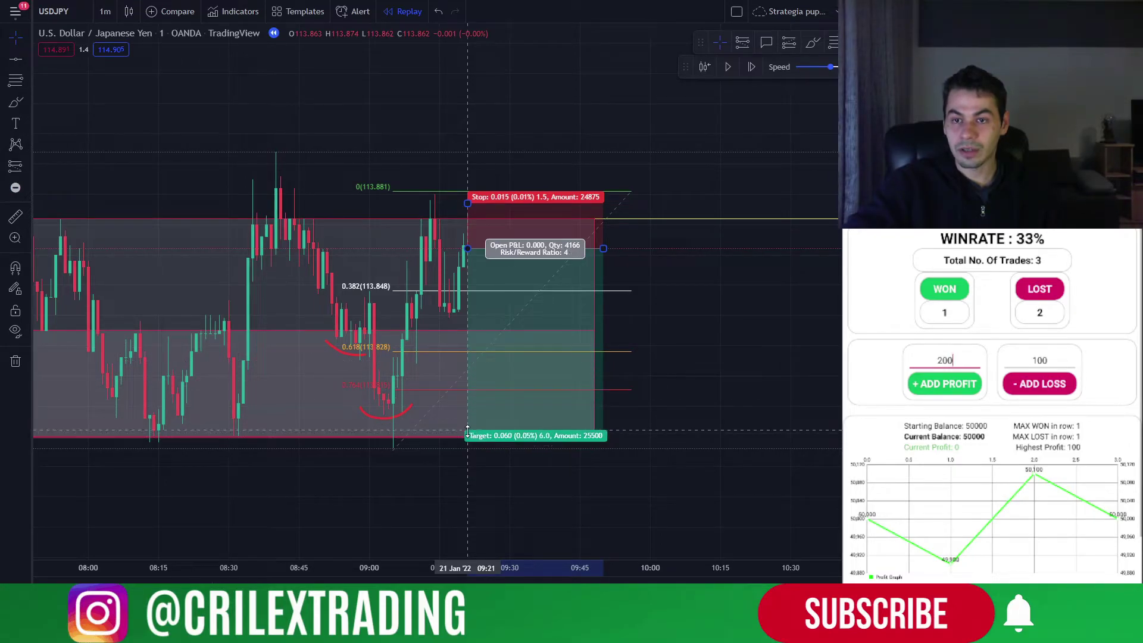
{"action": "left_click", "coordinate": [387, 340]}
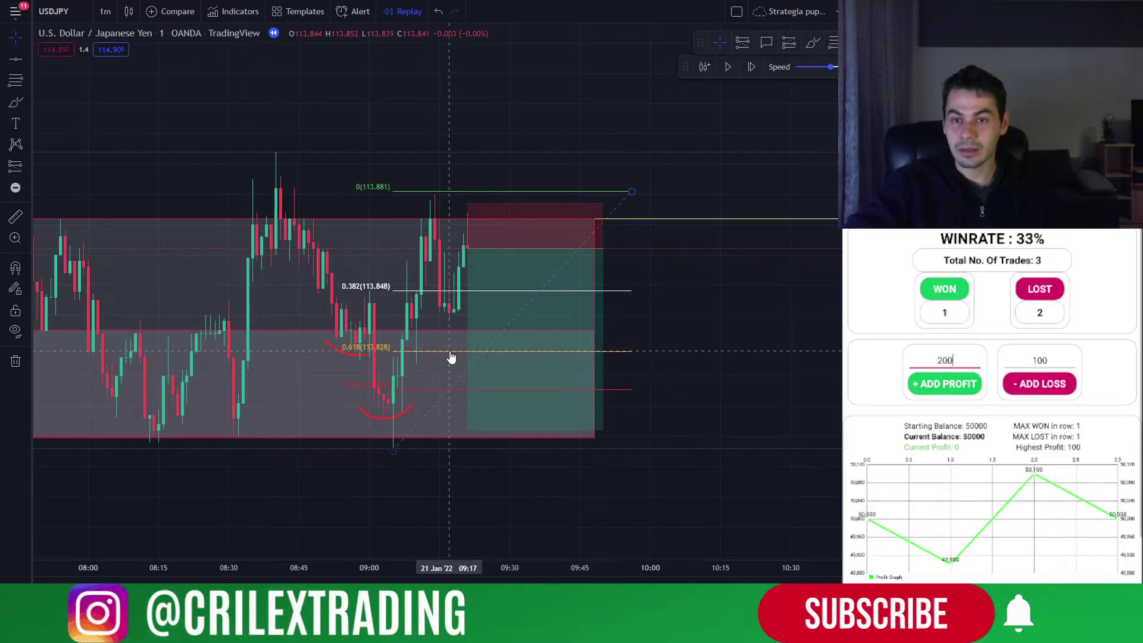
{"action": "key", "text": "Delete"}
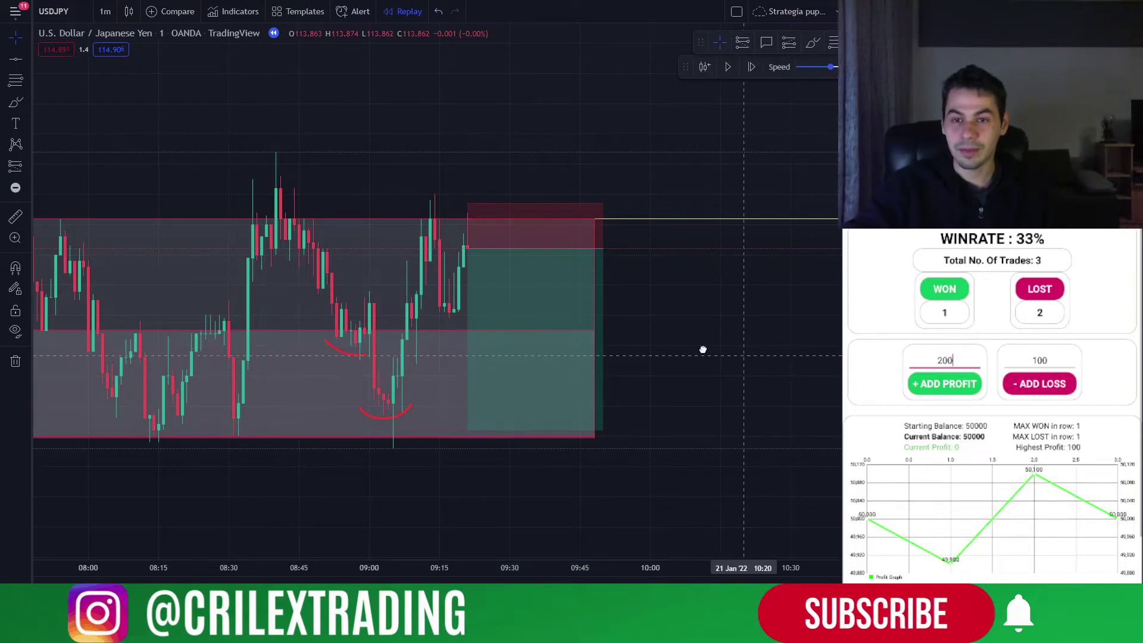
Advance the replay to about 09:54 and extend the short position's end time to about 10:13.
{"action": "left_click_drag", "start_coordinate": [703, 350], "coordinate": [674, 363]}
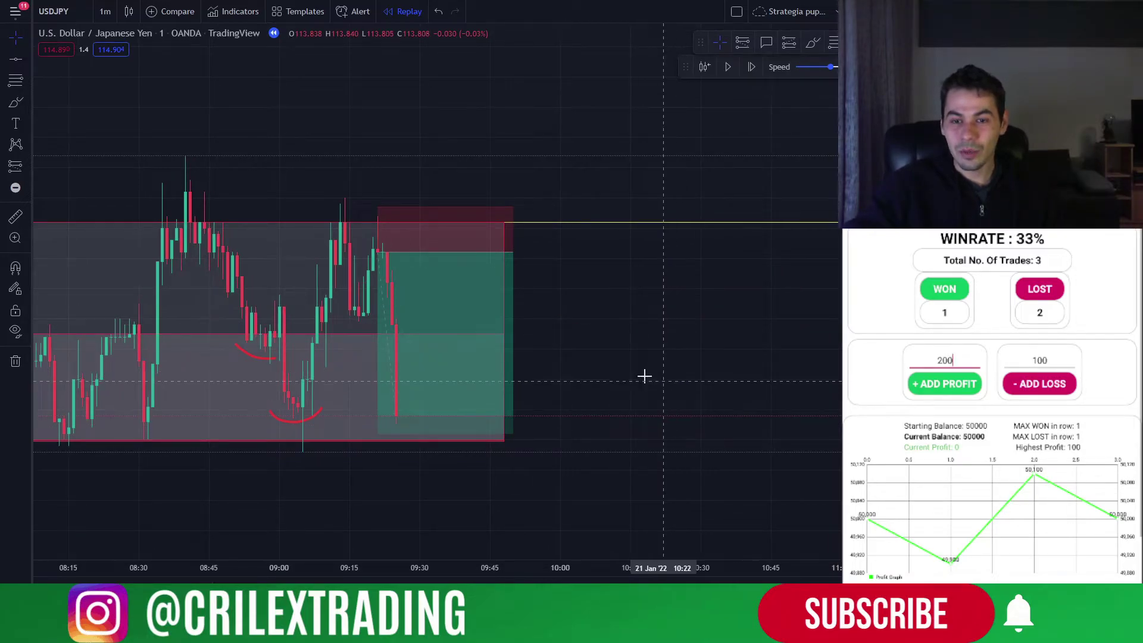
{"action": "left_click_drag", "start_coordinate": [643, 377], "coordinate": [716, 327]}
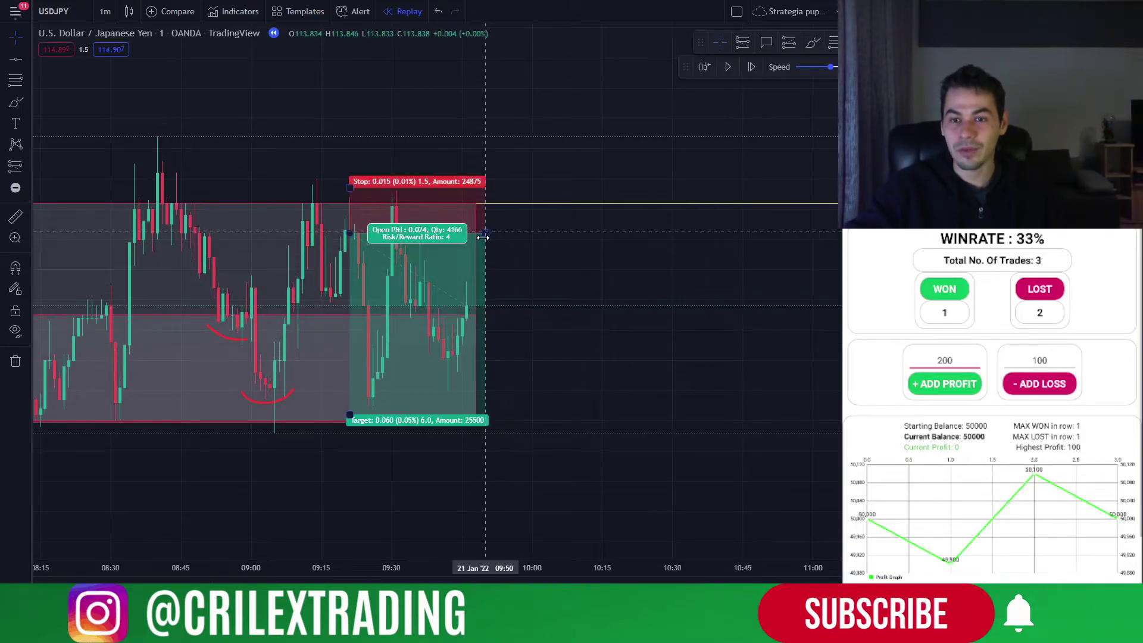
{"action": "left_click_drag", "start_coordinate": [485, 233], "coordinate": [590, 235]}
{"action": "left_click", "coordinate": [714, 388]}
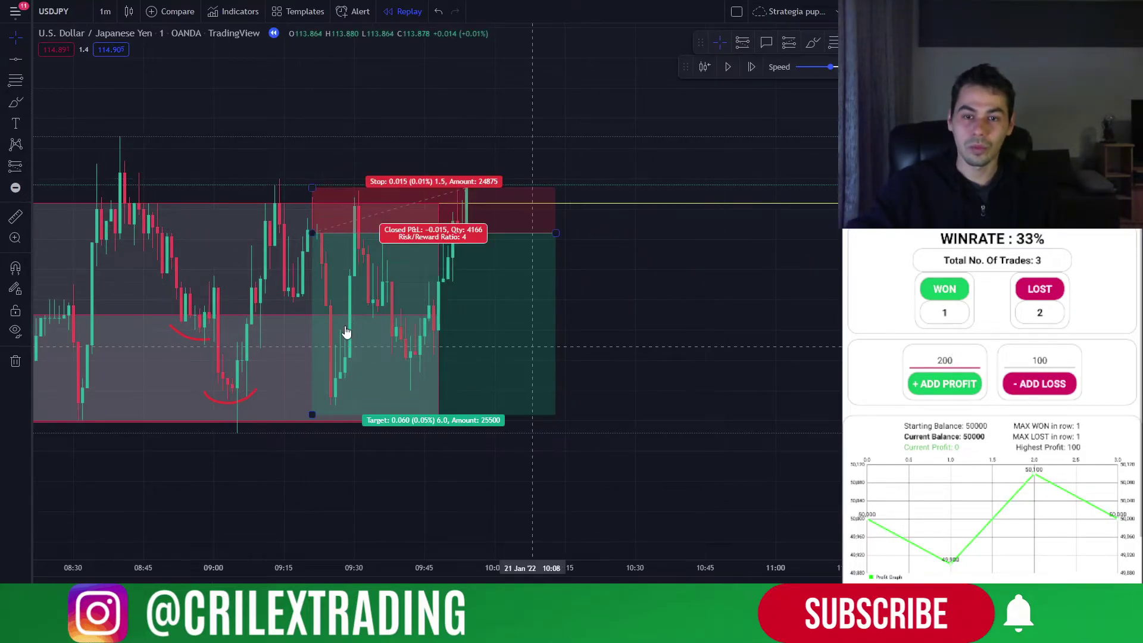
Try a closer target for the short position, slightly above the post-entry swing low.
{"action": "left_click", "coordinate": [310, 415]}
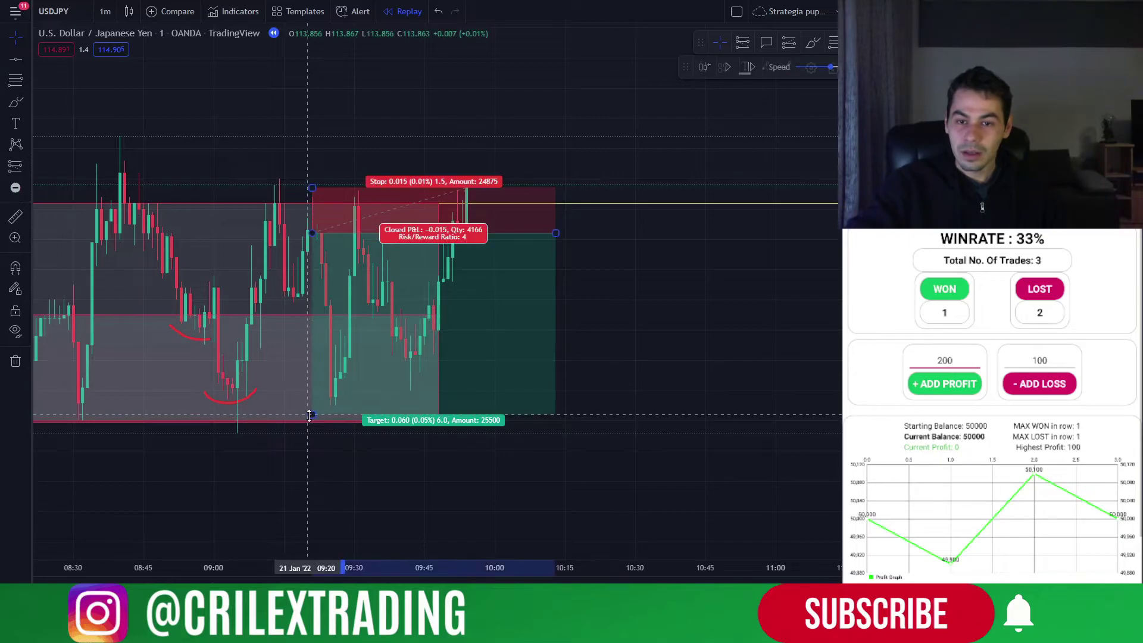
{"action": "left_click_drag", "start_coordinate": [309, 415], "coordinate": [304, 390]}
{"action": "left_click", "coordinate": [547, 421]}
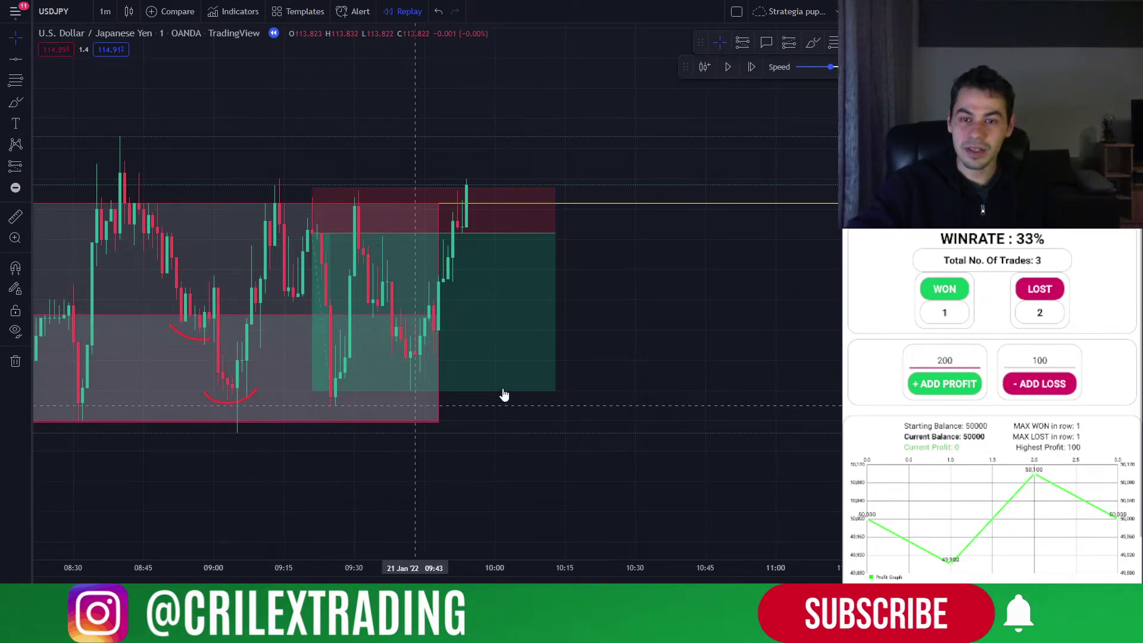
Delete the closed short position and log the trade as a 100 loss in the trade tracker.
{"action": "left_click", "coordinate": [500, 355]}
{"action": "key", "text": "Delete"}
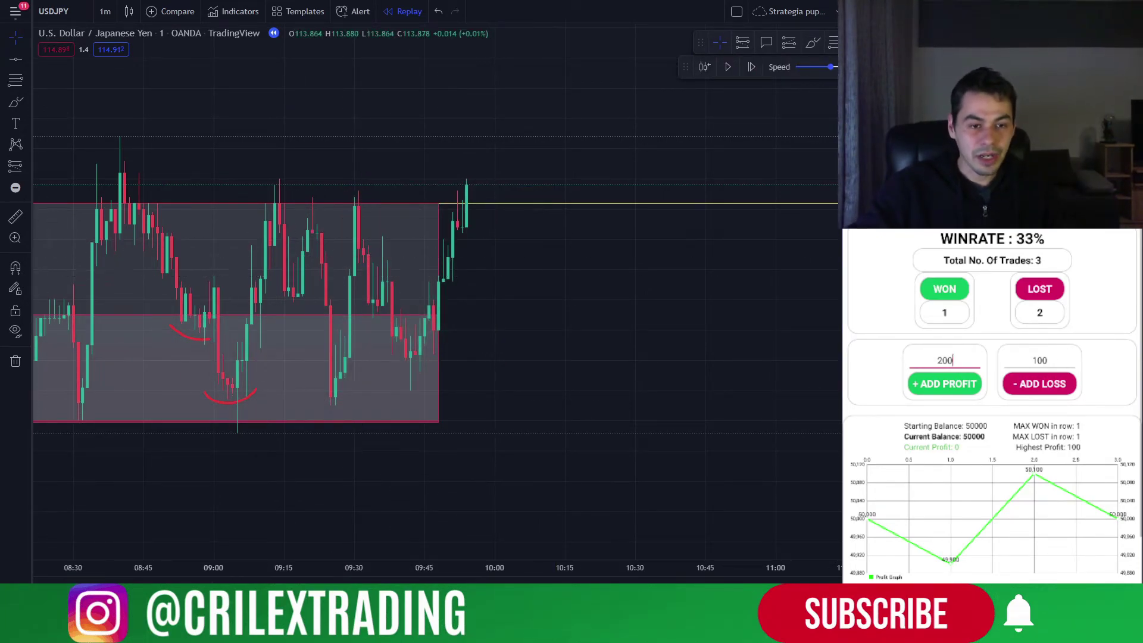
{"action": "left_click", "coordinate": [1039, 383]}
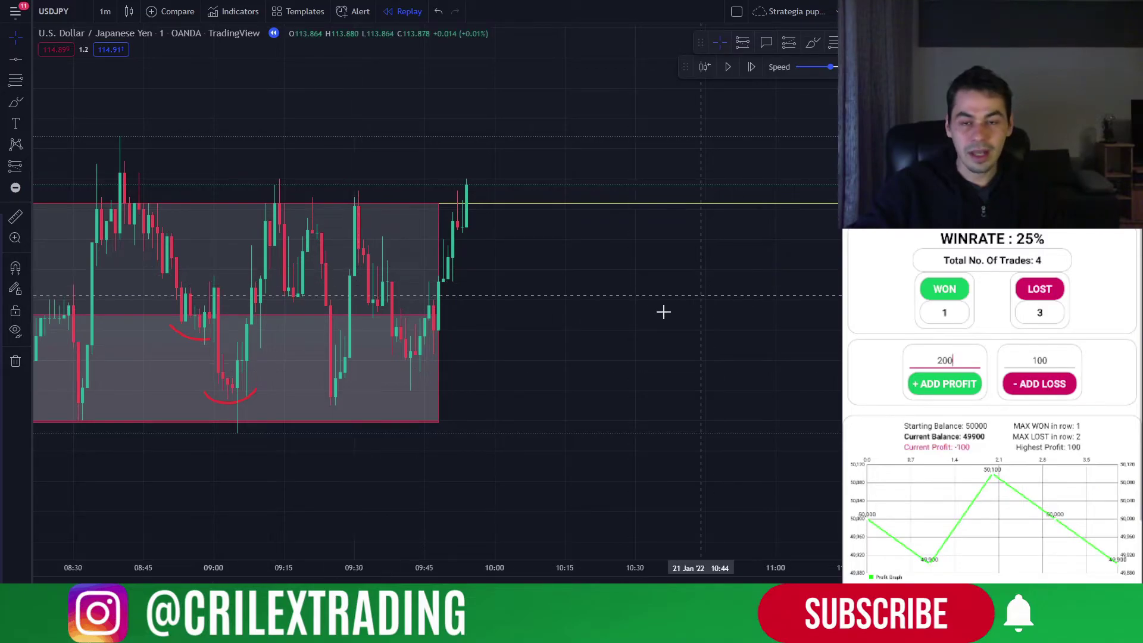
Advance the replay to about 09:56, reviewing the price action around the range's upper edge.
{"action": "left_click_drag", "start_coordinate": [550, 330], "coordinate": [539, 353]}
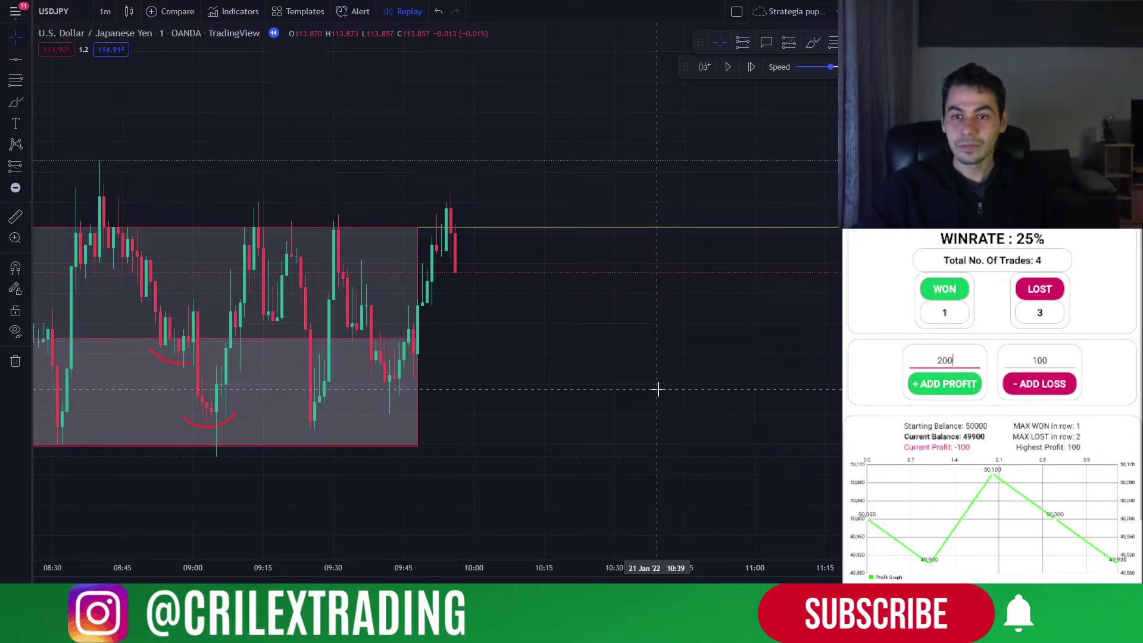
{"action": "left_click_drag", "start_coordinate": [676, 378], "coordinate": [758, 373]}
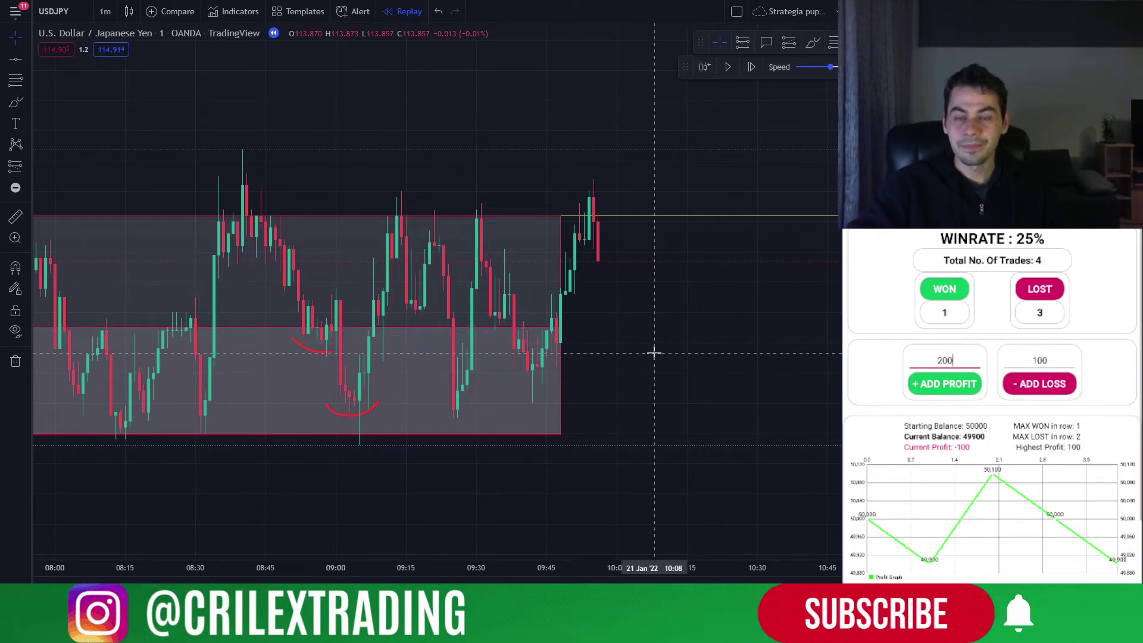
{"action": "scroll", "coordinate": [697, 352], "scroll_direction": "left", "scroll_amount": 2}
{"action": "scroll", "coordinate": [691, 334], "scroll_direction": "right", "scroll_amount": 5}
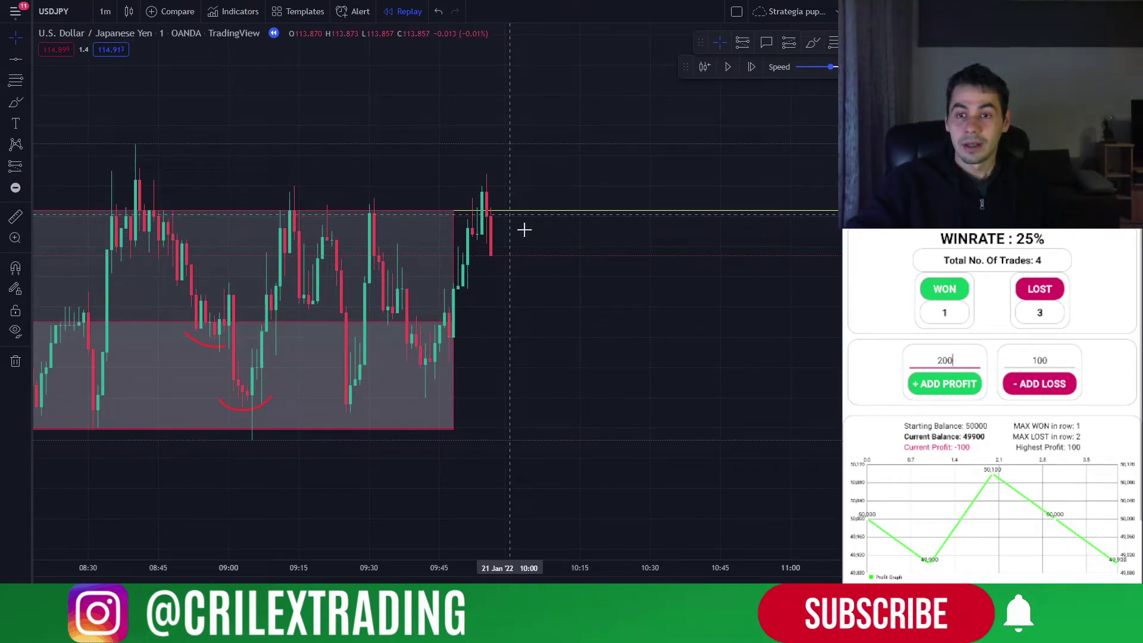
Try a short position at the 09:56 close with a 0.029 stop and a 0.058 target, and delete it.
{"action": "left_click", "coordinate": [743, 44]}
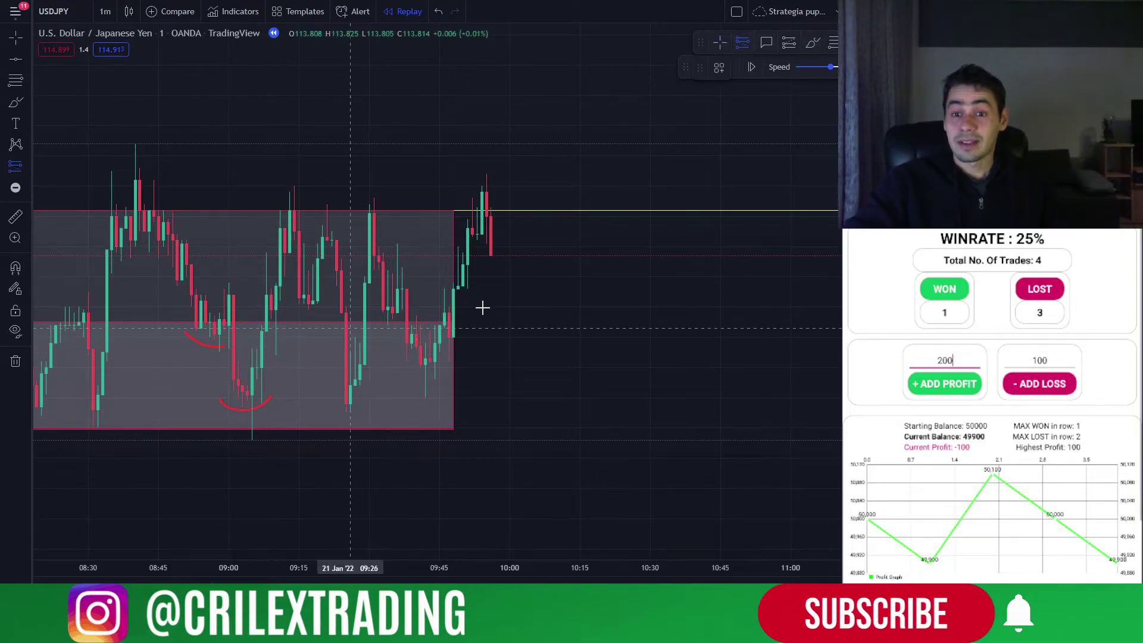
{"action": "left_click", "coordinate": [492, 257]}
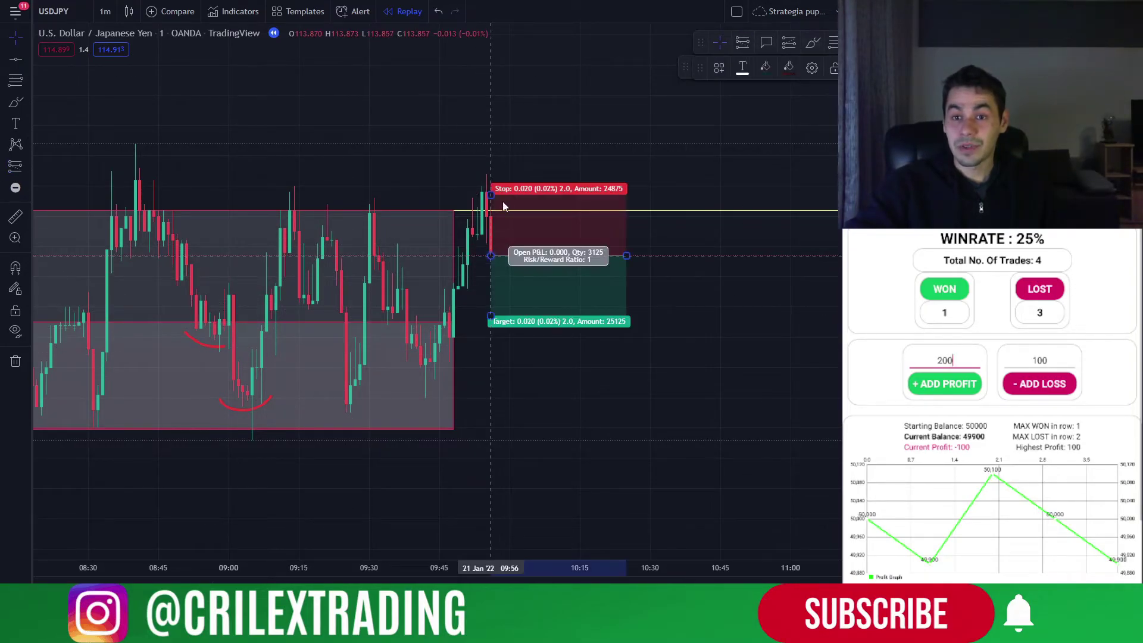
{"action": "left_click_drag", "start_coordinate": [491, 201], "coordinate": [486, 168]}
{"action": "left_click_drag", "start_coordinate": [490, 315], "coordinate": [479, 431]}
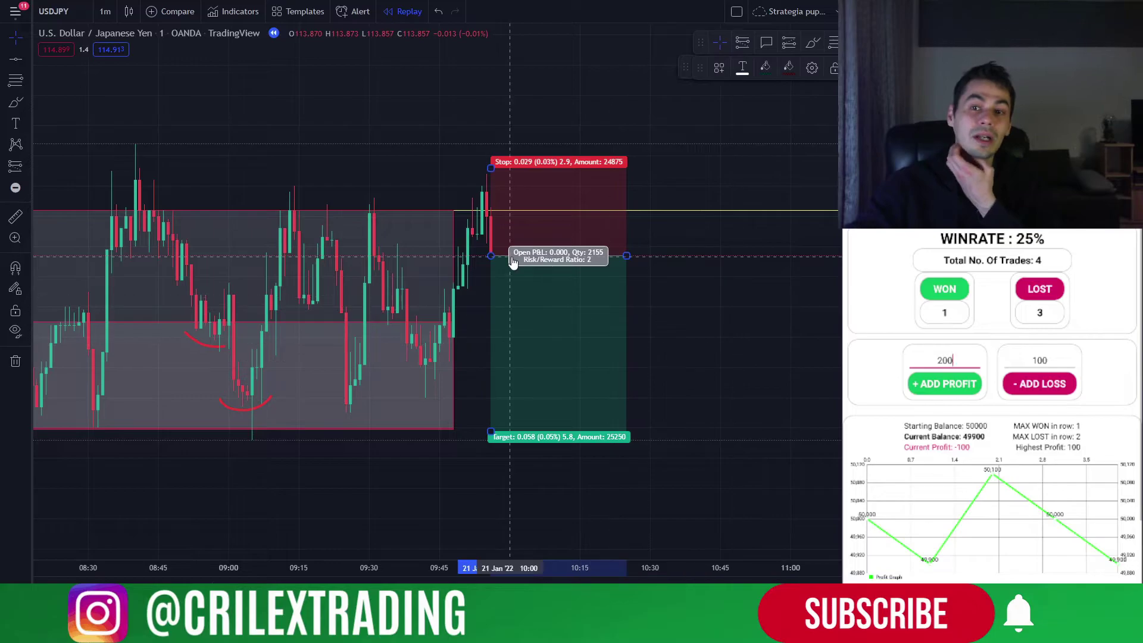
{"action": "key", "text": "Delete"}
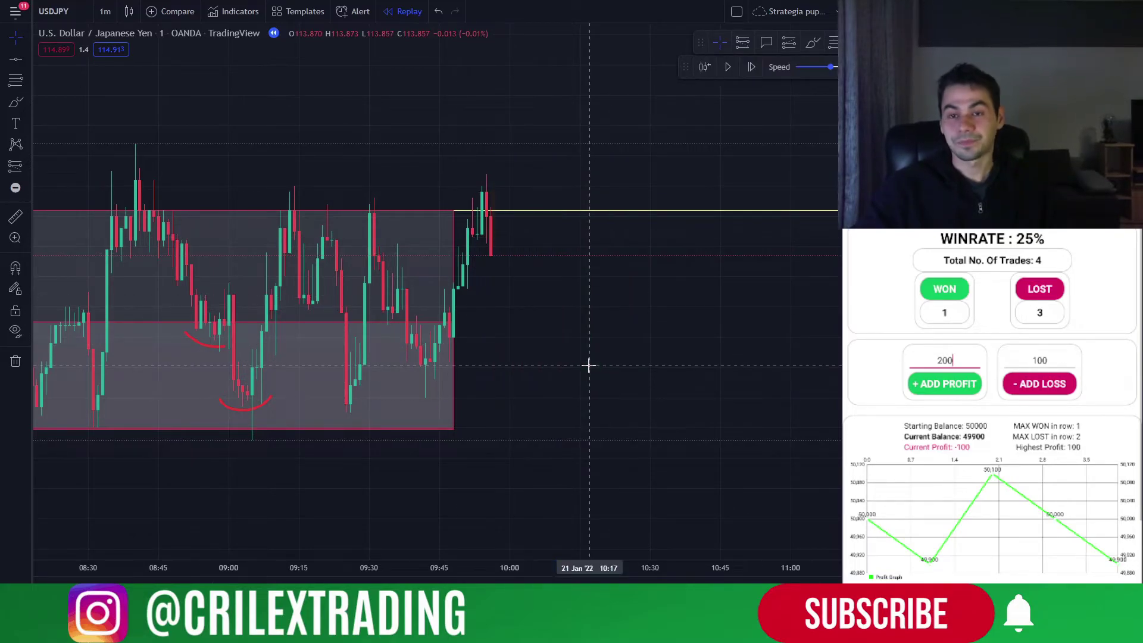
Advance the replay candle by candle from 09:56 to about 10:03, keeping the latest candles above the range in view.
{"action": "key", "text": "shift+Right"}
{"action": "key", "text": "shift+Right"}
{"action": "key", "text": "shift+Right"}
{"action": "key", "text": "shift+Right"}
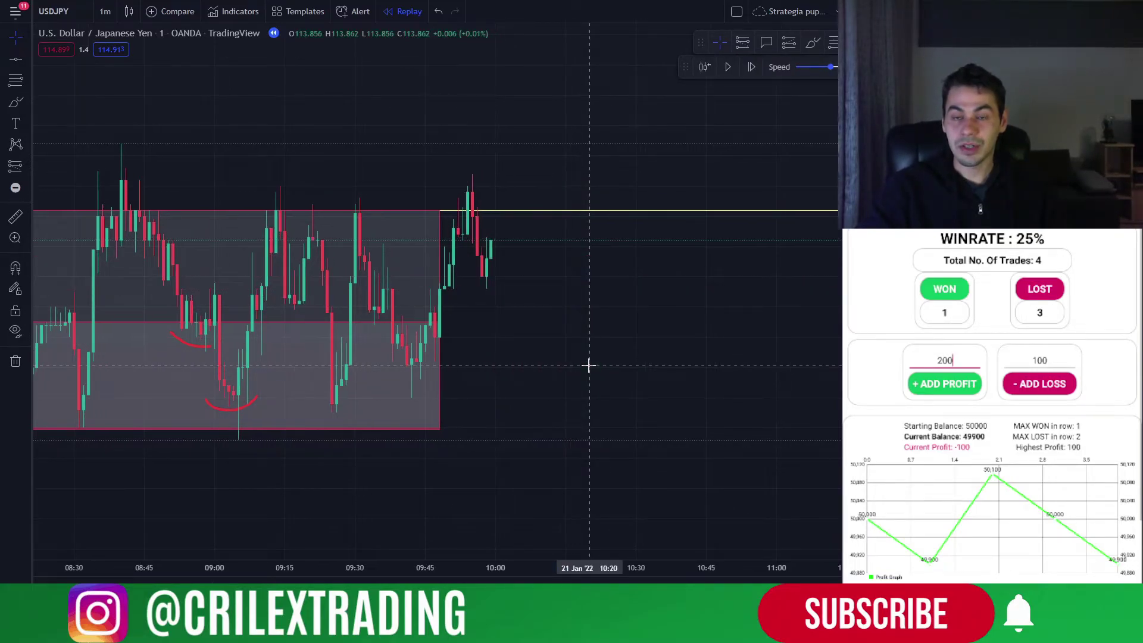
{"action": "key", "text": "shift+Right"}
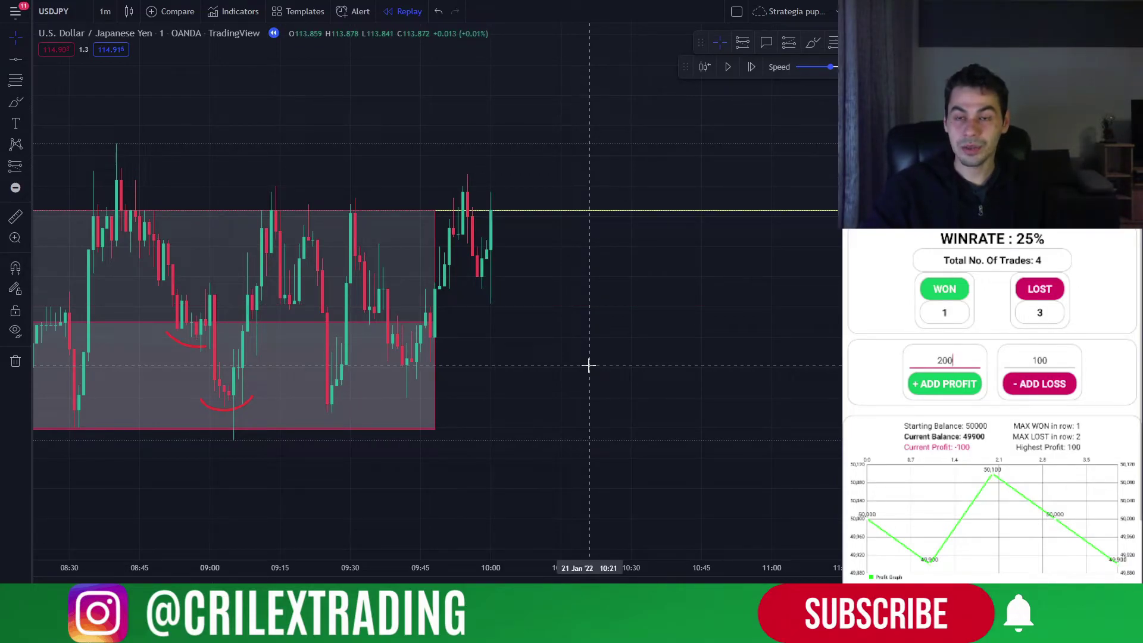
{"action": "key", "text": "shift+Right"}
{"action": "key", "text": "shift+Right"}
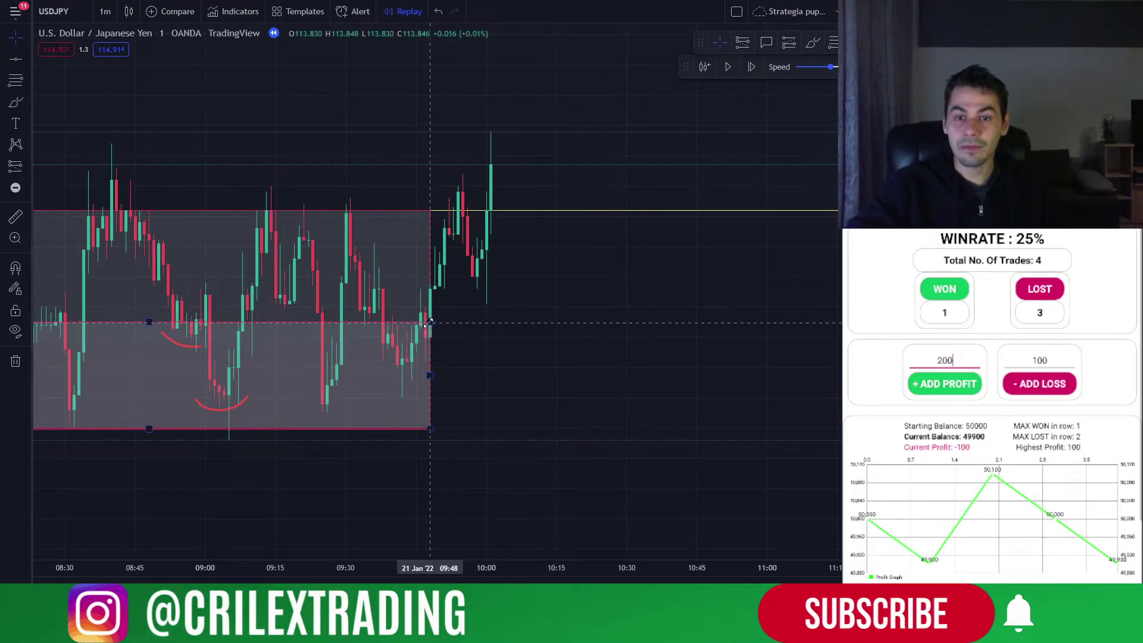
{"action": "left_click_drag", "start_coordinate": [649, 357], "coordinate": [666, 400]}
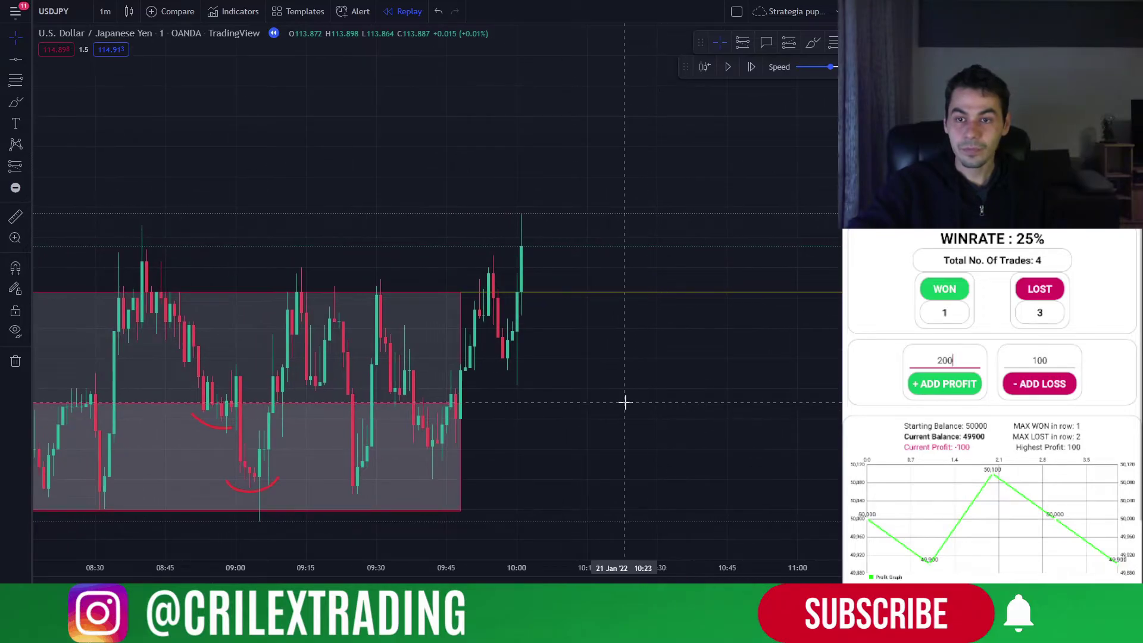
{"action": "key", "text": "shift+Right"}
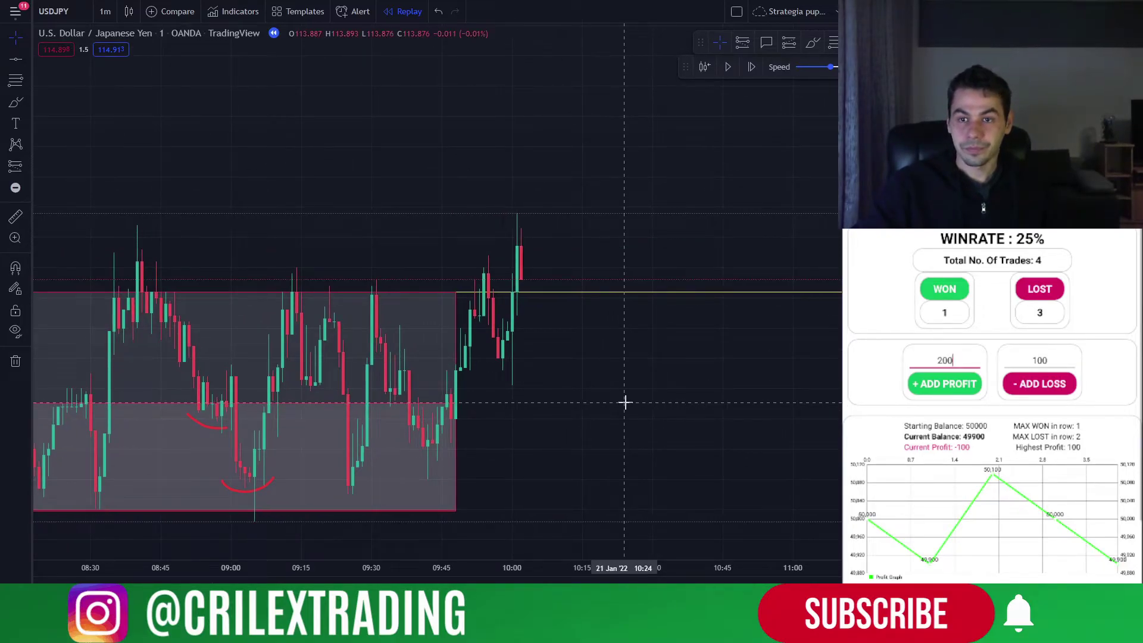
{"action": "key", "text": "shift+Right"}
{"action": "key", "text": "shift+Right"}
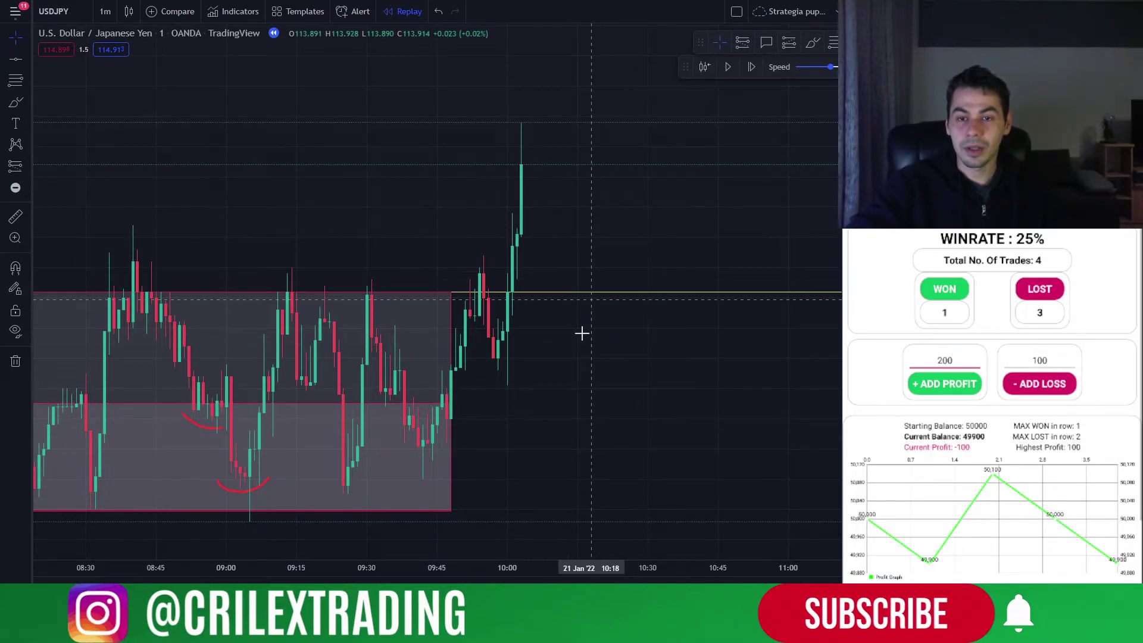
{"action": "left_click_drag", "start_coordinate": [599, 353], "coordinate": [478, 355]}
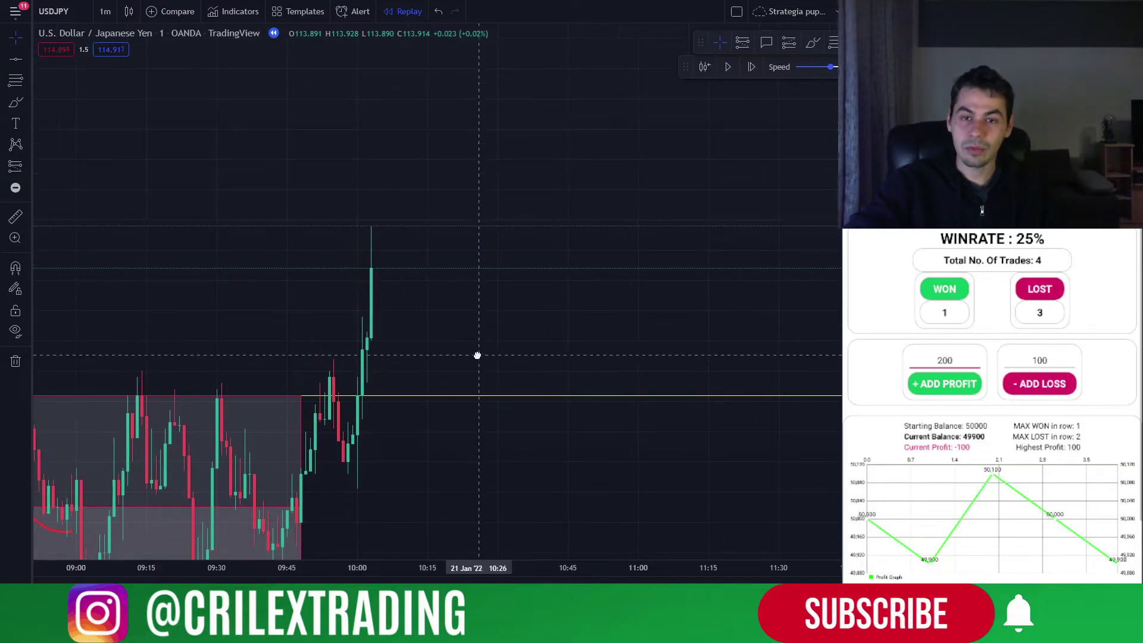
Advance the replay candle by candle from 10:03 to about 10:07, following the breakout above the range.
{"action": "key", "text": "shift+Right"}
{"action": "key", "text": "shift+Right"}
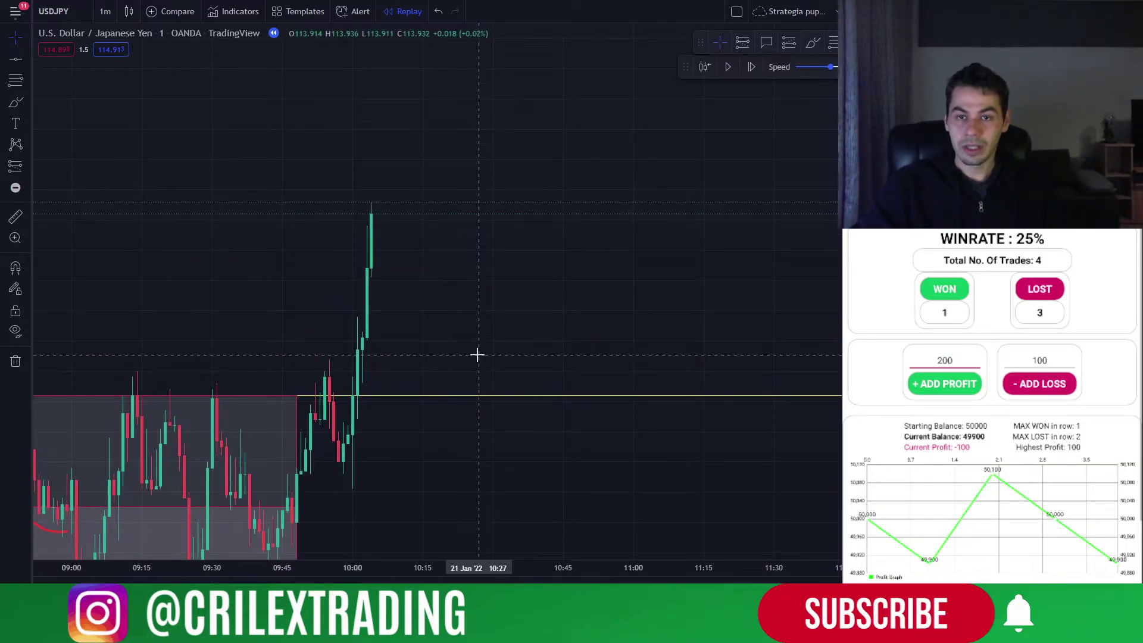
{"action": "key", "text": "shift+Right"}
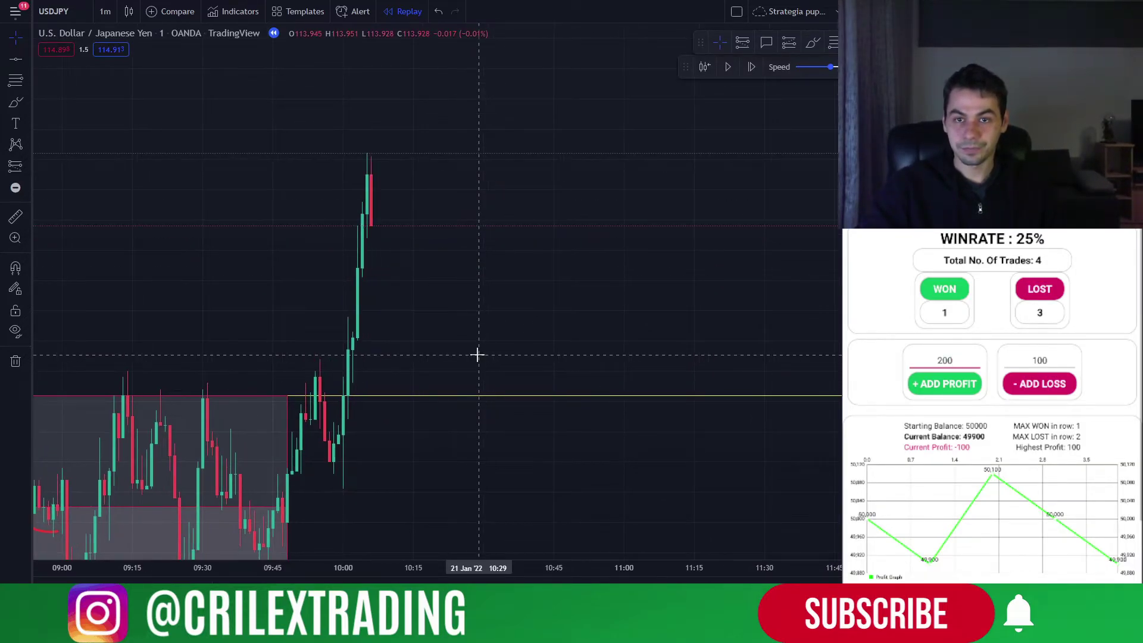
{"action": "key", "text": "shift+Right"}
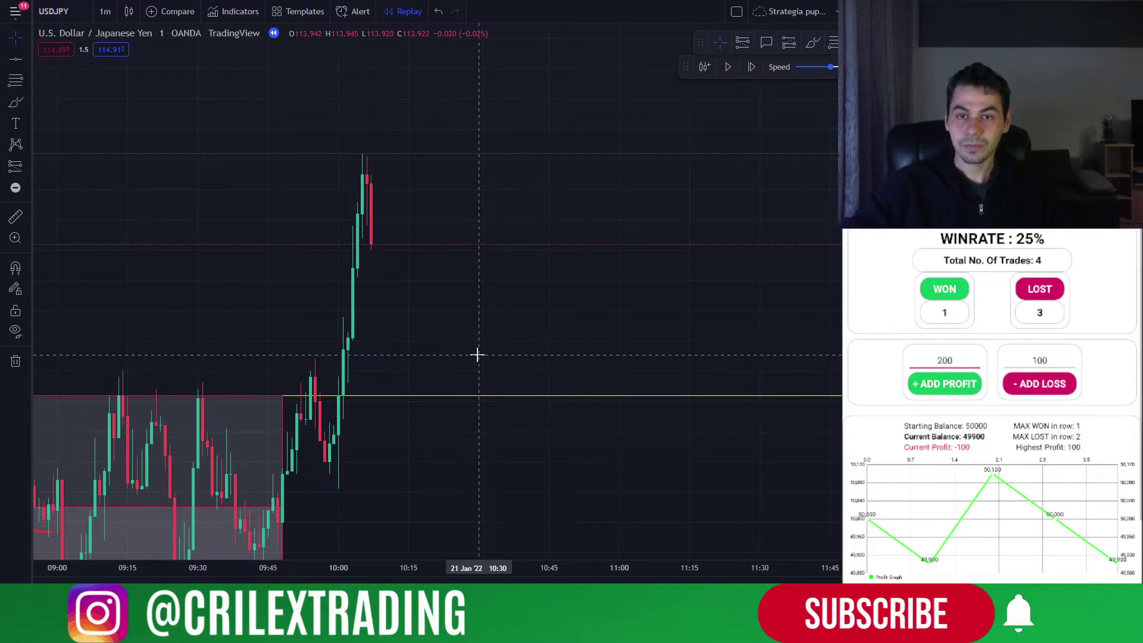
Draw a Fibonacci retracement from the 10:00 candle's low up to the breakout high at 113.952.
{"action": "left_click", "coordinate": [835, 44]}
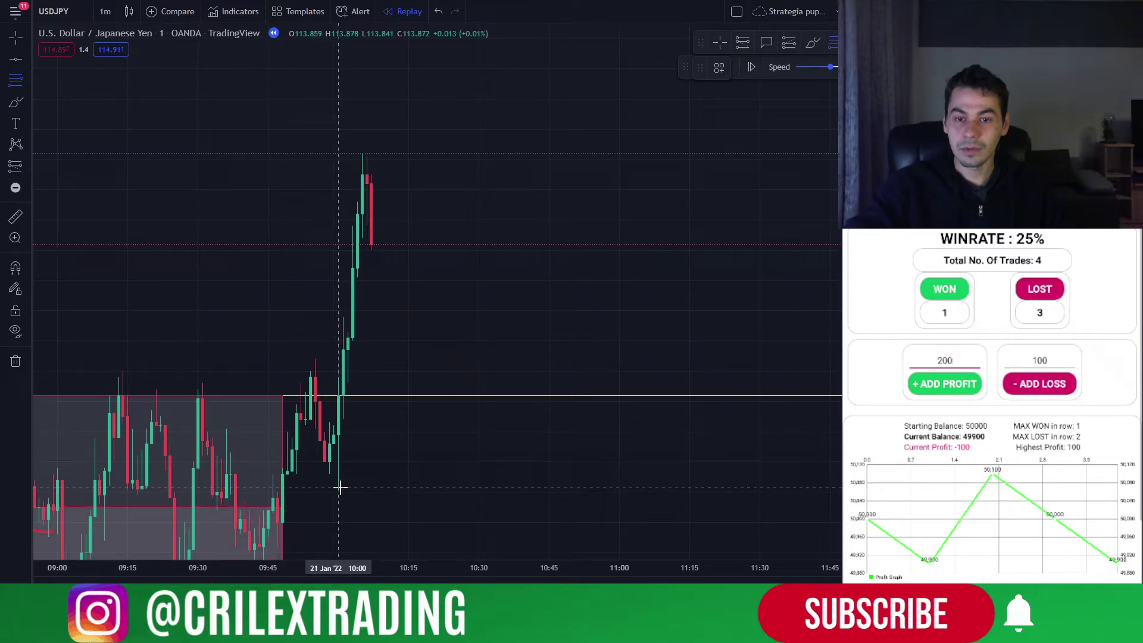
{"action": "left_click", "coordinate": [355, 446]}
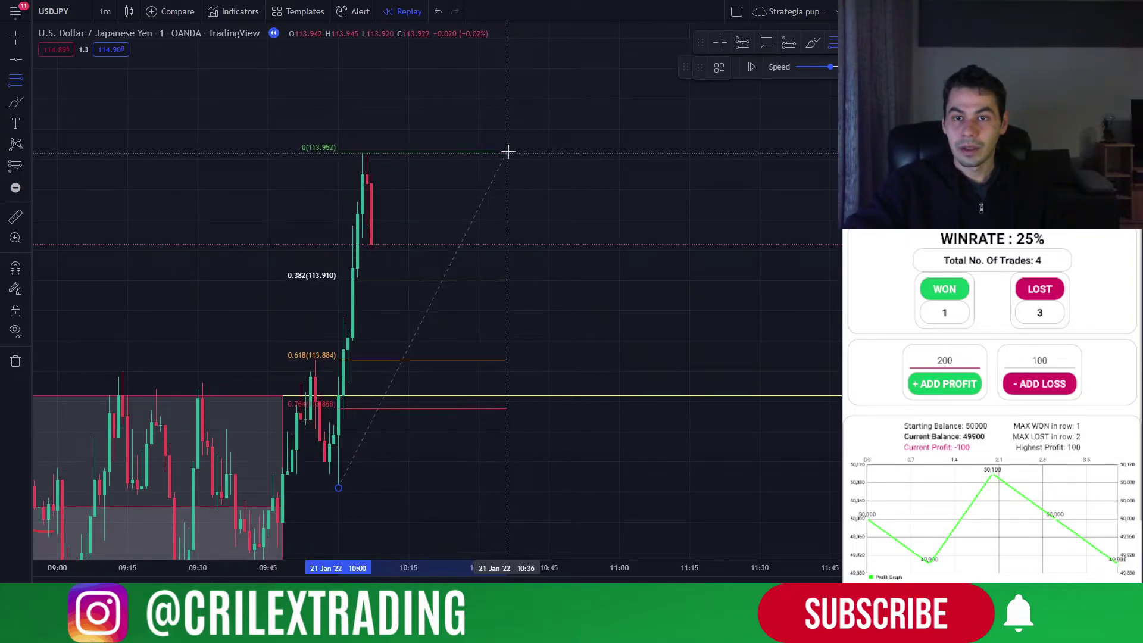
{"action": "left_click", "coordinate": [507, 152]}
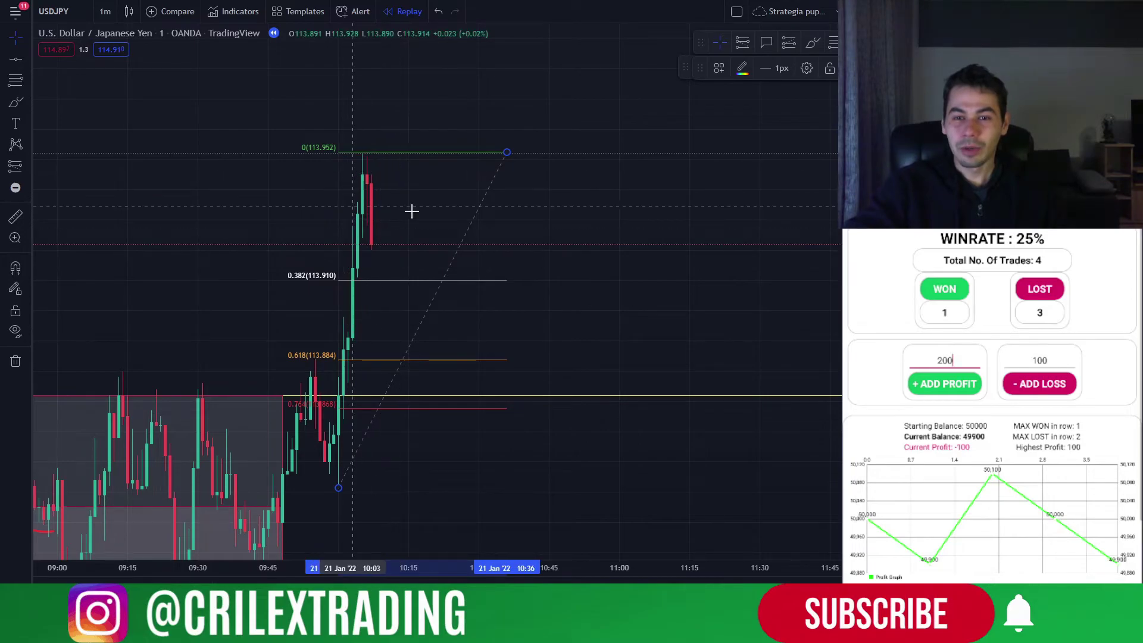
Place a long position at the 0.382 Fibonacci level (113.910) with a 0.016 stop and a 0.042 target at the swing high.
{"action": "mouse_move", "coordinate": [434, 321]}
{"action": "left_mouse_down"}
{"action": "mouse_move", "coordinate": [559, 275]}
{"action": "mouse_move", "coordinate": [666, 262]}
{"action": "mouse_move", "coordinate": [656, 288]}
{"action": "mouse_move", "coordinate": [608, 299]}
{"action": "left_mouse_up"}
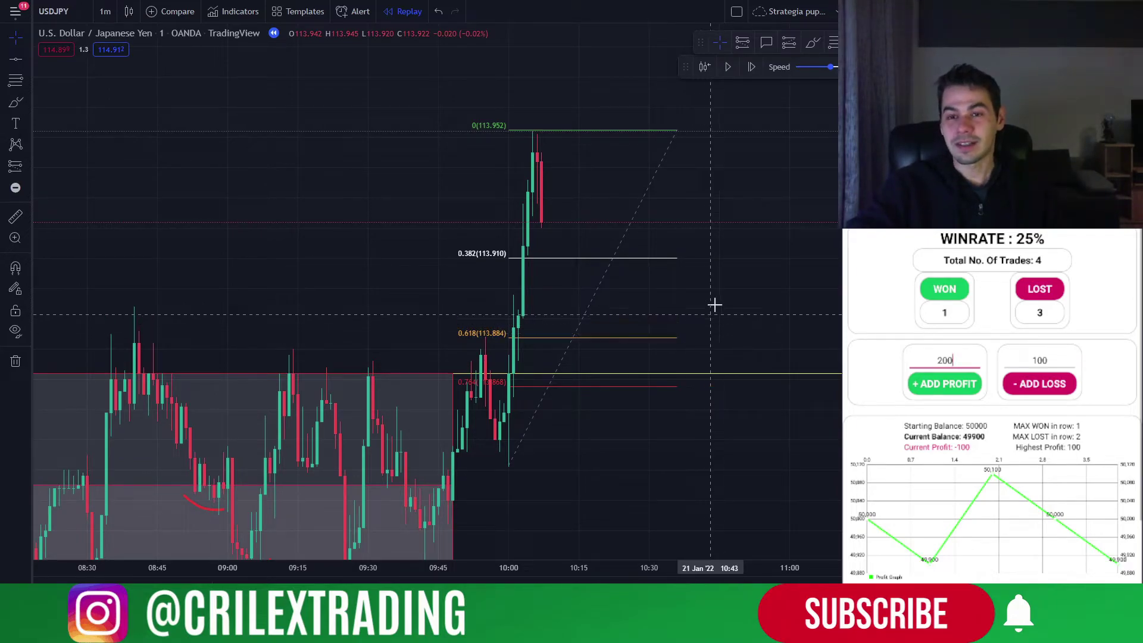
{"action": "left_click_drag", "start_coordinate": [712, 312], "coordinate": [616, 326]}
{"action": "scroll", "coordinate": [669, 303], "scroll_direction": "left", "scroll_amount": 3}
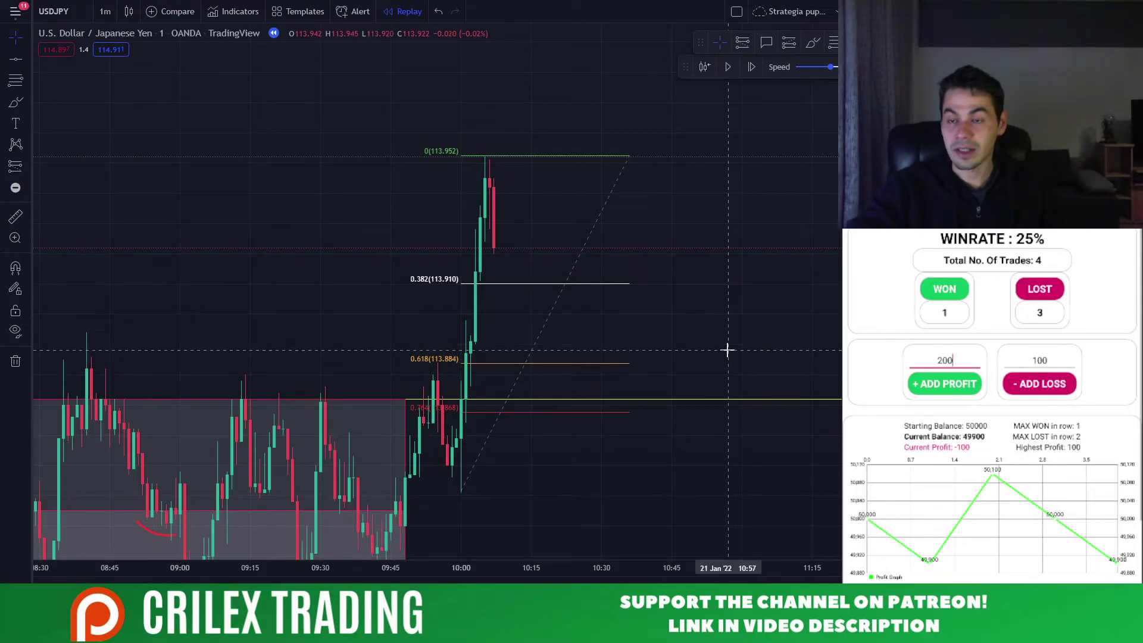
{"action": "left_click", "coordinate": [790, 44]}
{"action": "left_click", "coordinate": [522, 284]}
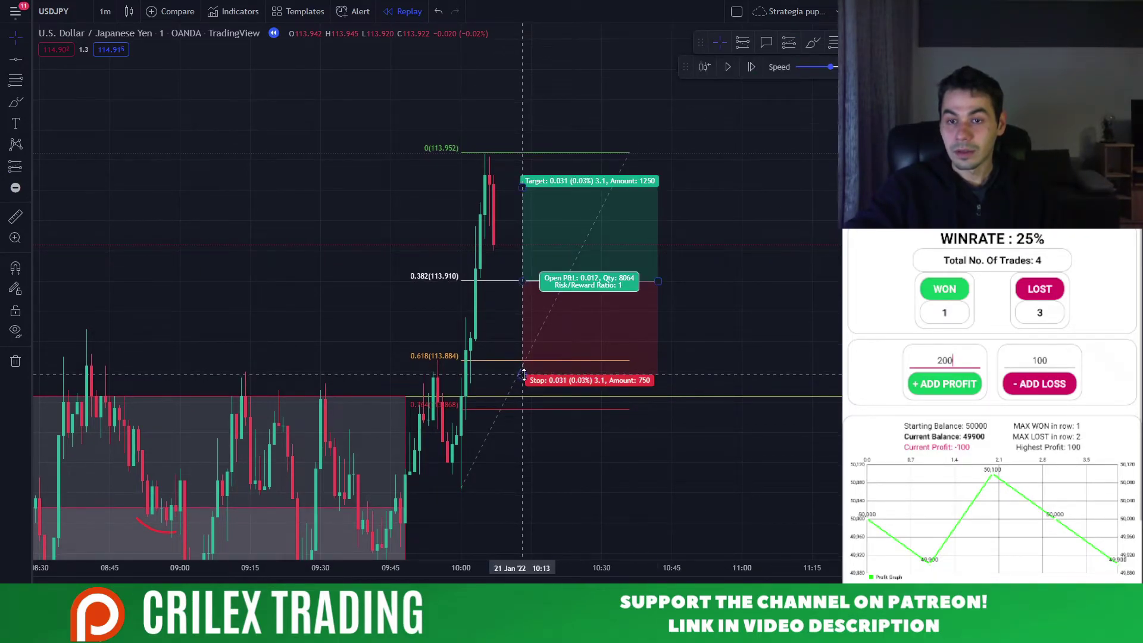
{"action": "left_click_drag", "start_coordinate": [522, 379], "coordinate": [527, 329]}
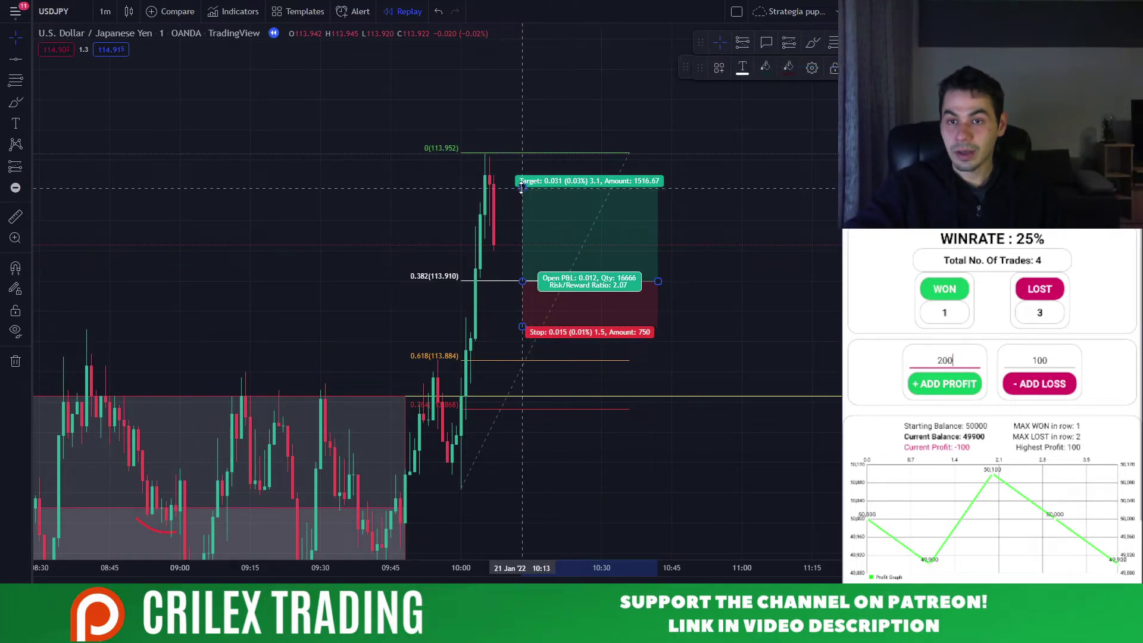
{"action": "left_click_drag", "start_coordinate": [522, 187], "coordinate": [522, 153]}
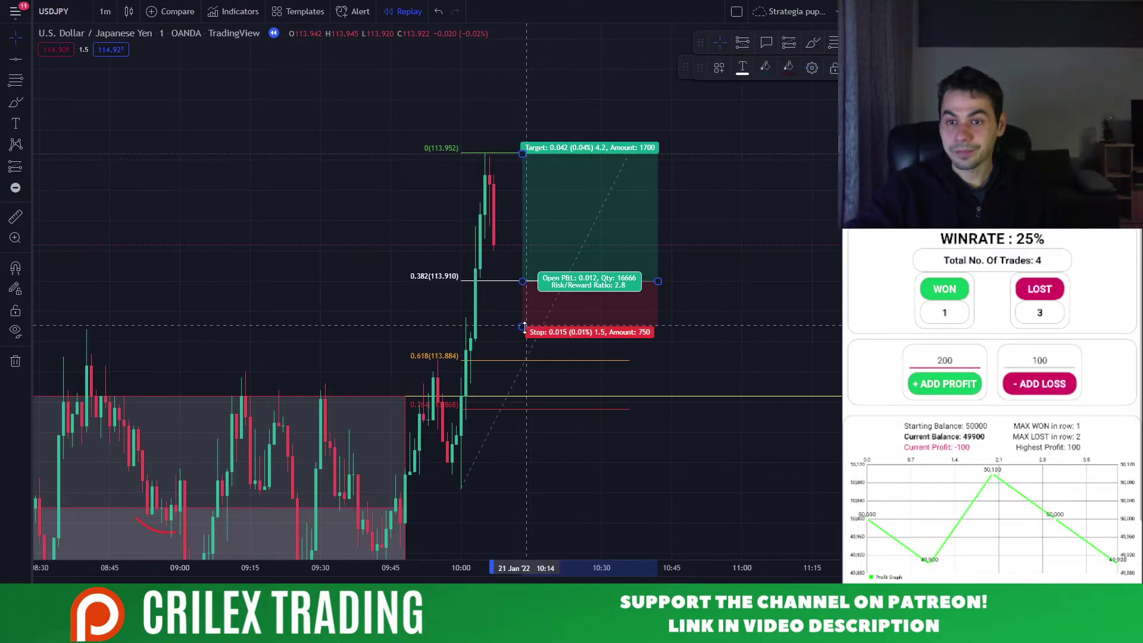
{"action": "left_click_drag", "start_coordinate": [523, 327], "coordinate": [523, 329]}
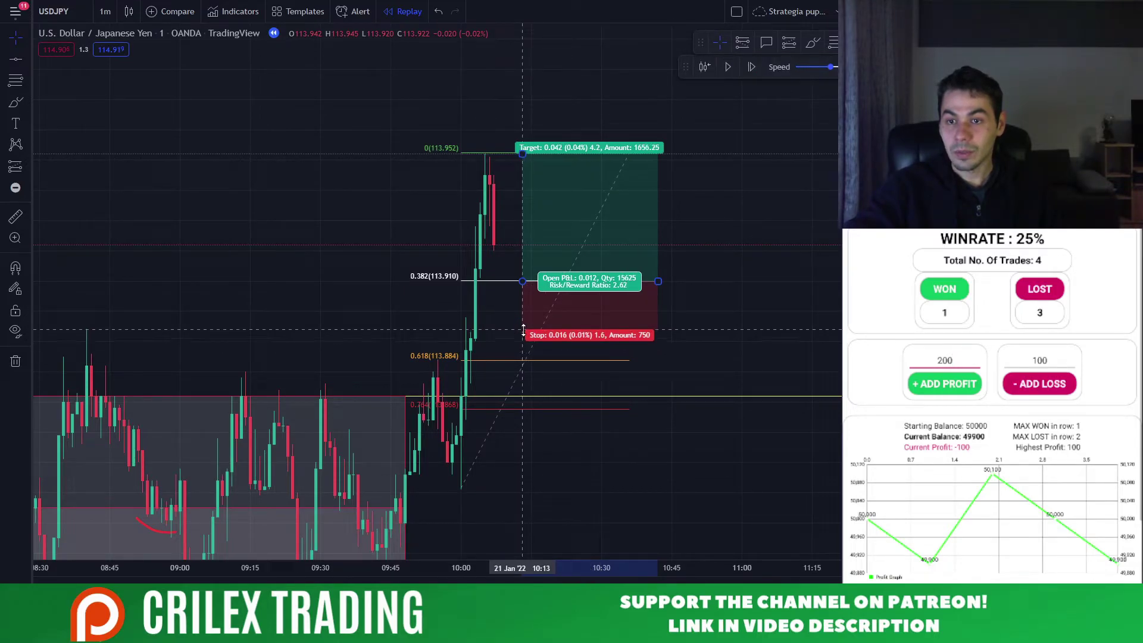
{"action": "left_click_drag", "start_coordinate": [635, 319], "coordinate": [622, 315]}
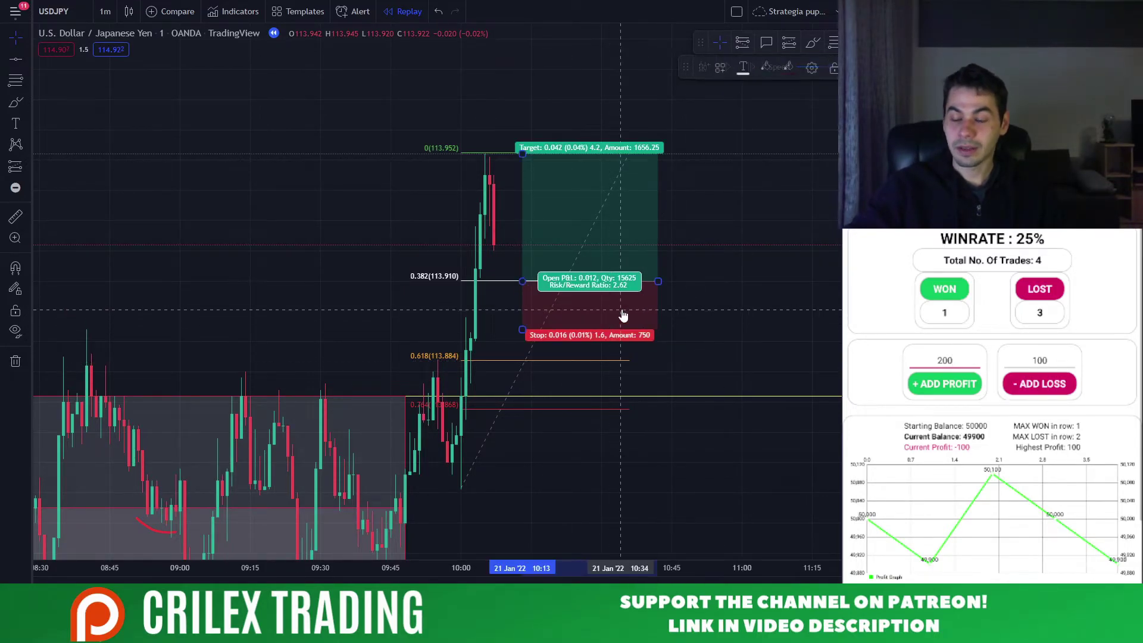
{"action": "left_click", "coordinate": [753, 362]}
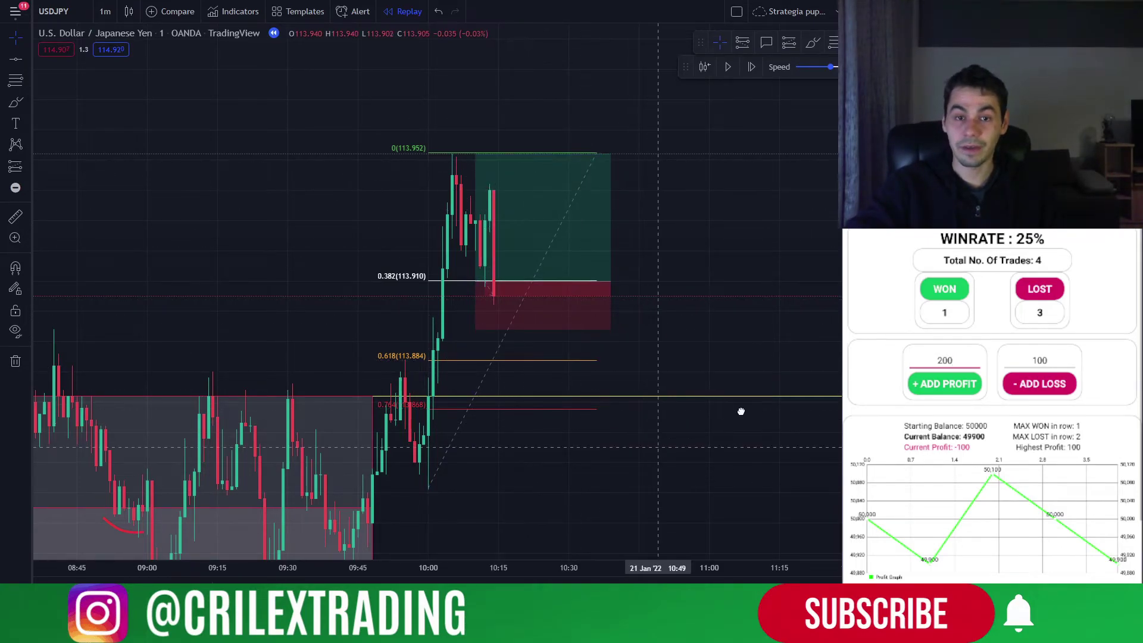
Delete the stopped-out long position and log the trade as a 100 loss in the trade tracker.
{"action": "left_click_drag", "start_coordinate": [740, 408], "coordinate": [666, 429]}
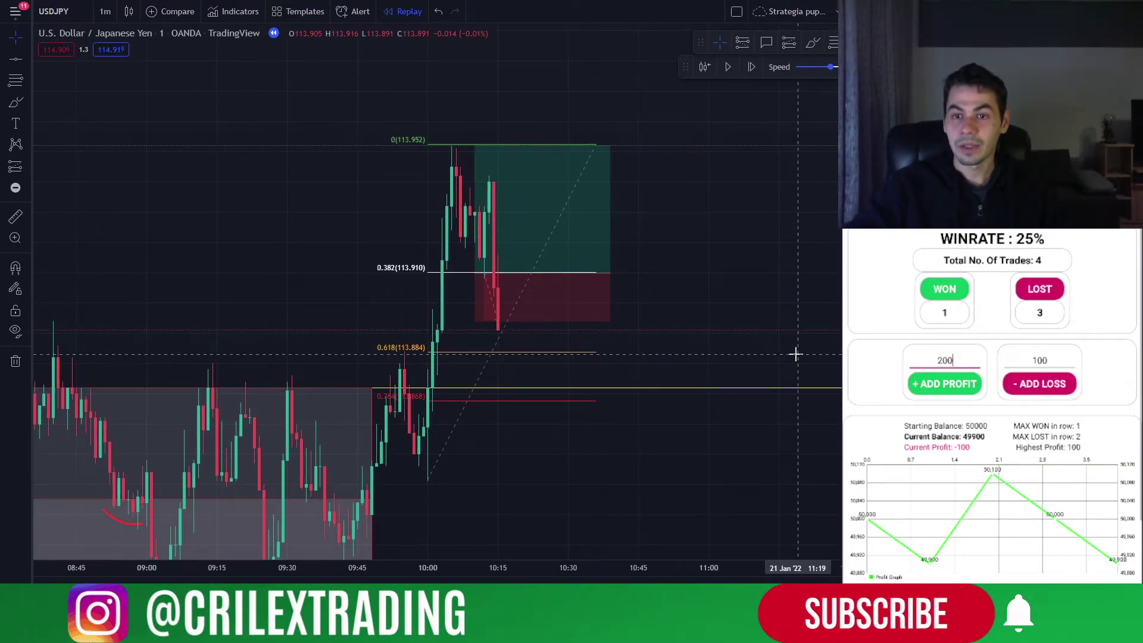
{"action": "left_click", "coordinate": [574, 316]}
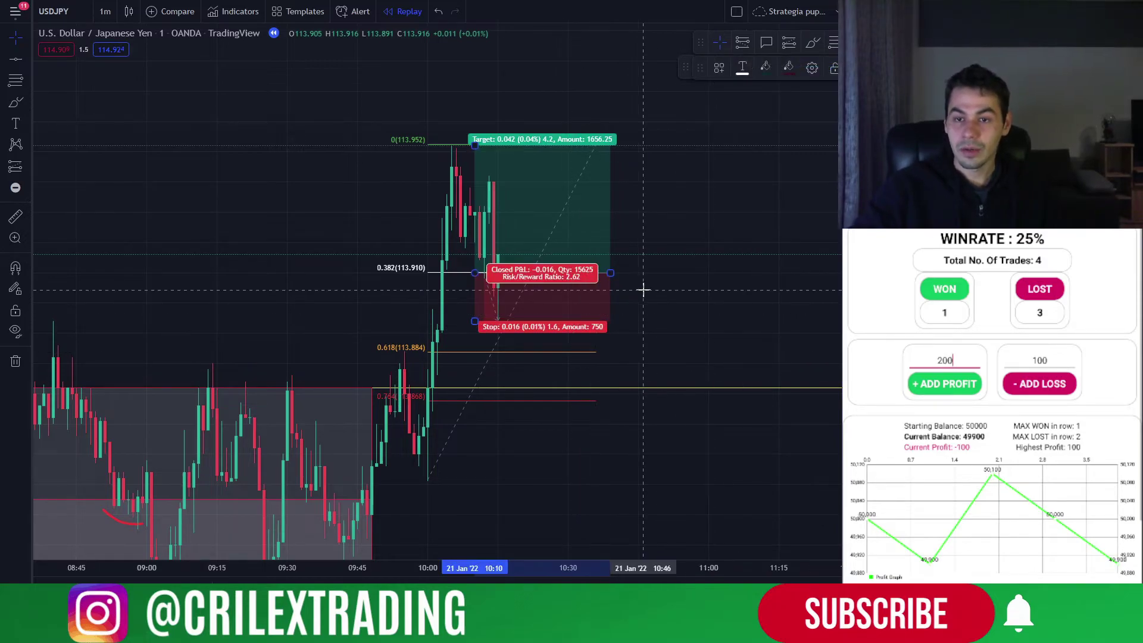
{"action": "key", "text": "Delete"}
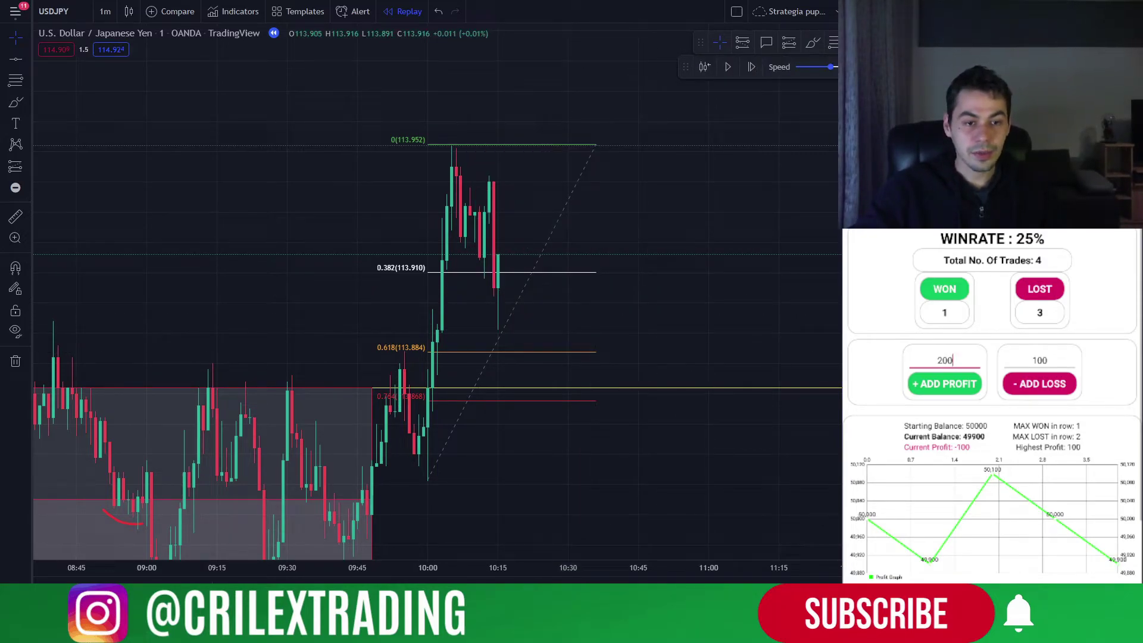
{"action": "left_click", "coordinate": [1039, 384]}
Place a long position at the 0.618 Fibonacci level (113.884) with a 0.016 stop and a 0.063 target.
{"action": "left_click_drag", "start_coordinate": [647, 309], "coordinate": [617, 302]}
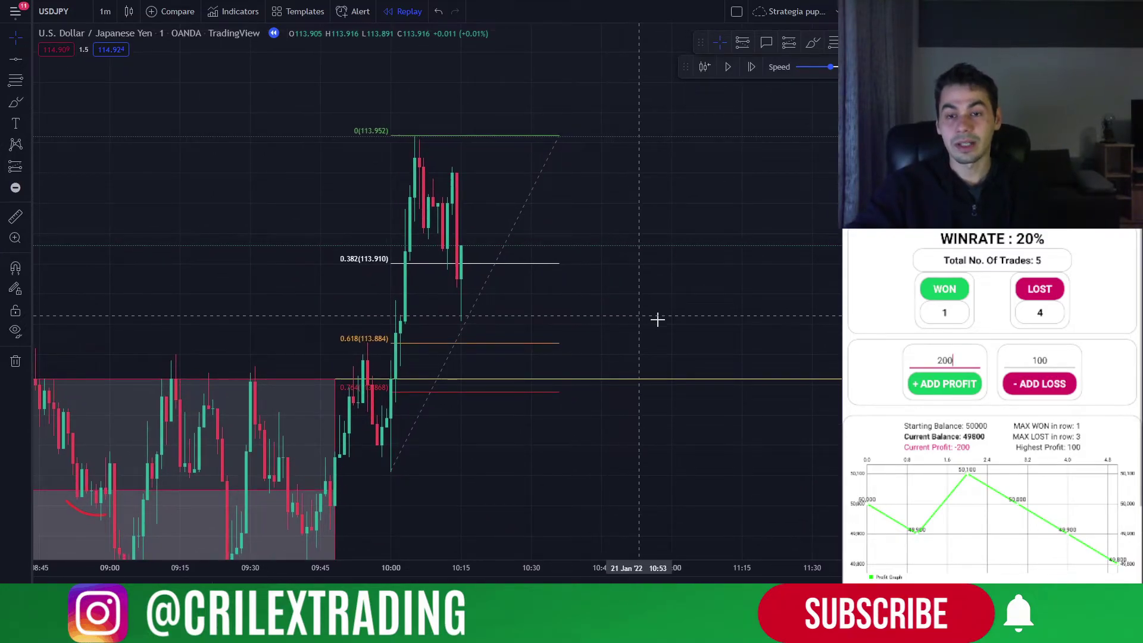
{"action": "left_click", "coordinate": [790, 45]}
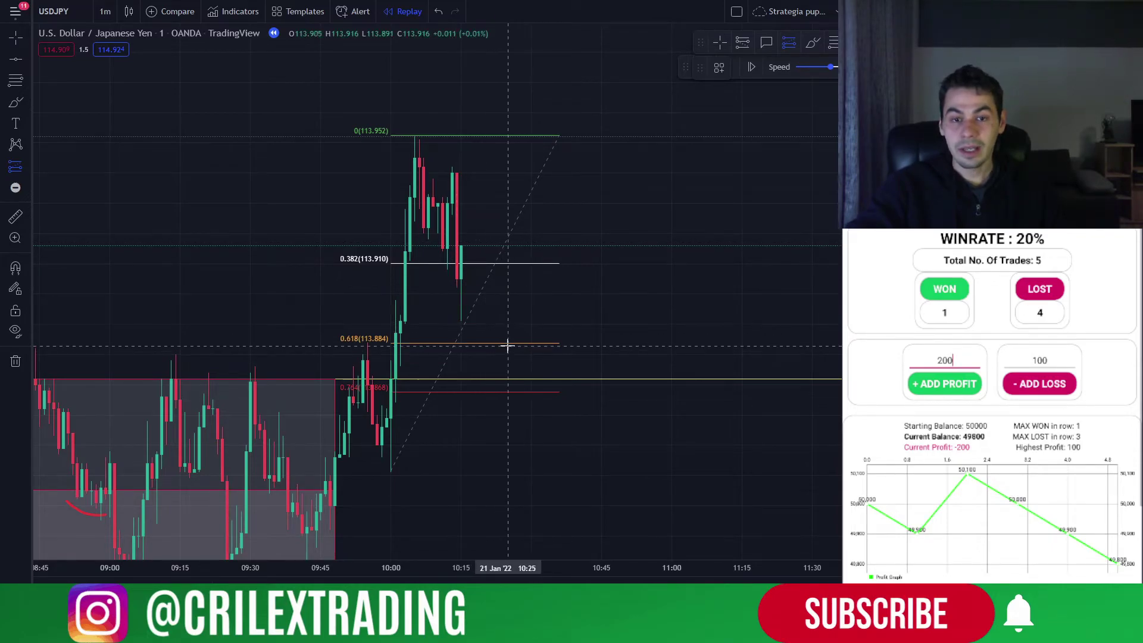
{"action": "left_click", "coordinate": [504, 344]}
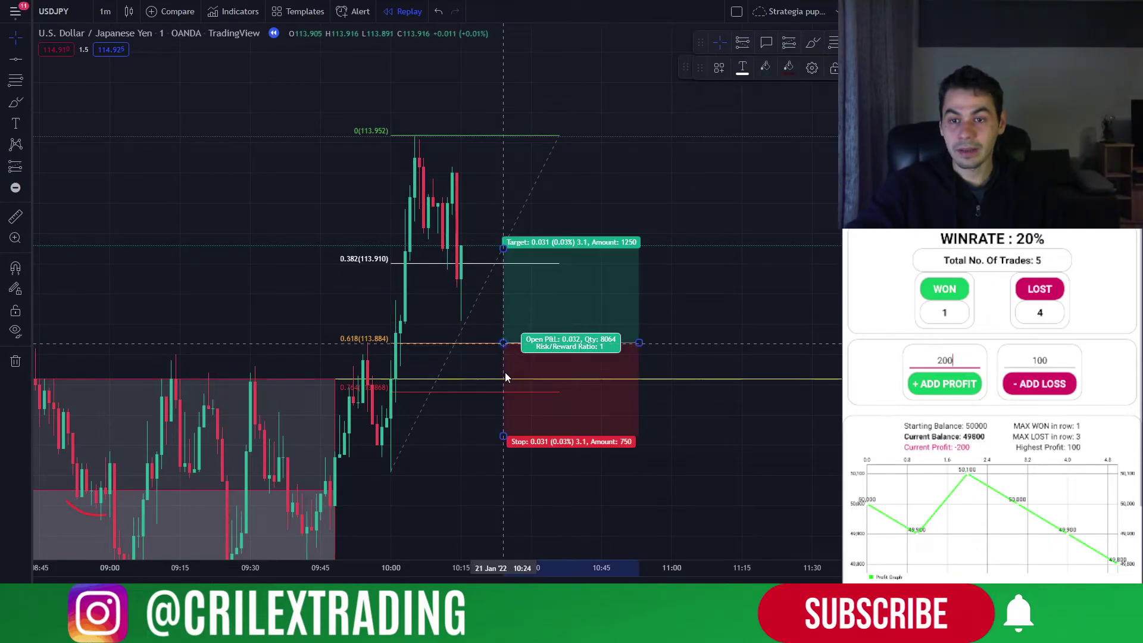
{"action": "left_click_drag", "start_coordinate": [503, 441], "coordinate": [501, 390]}
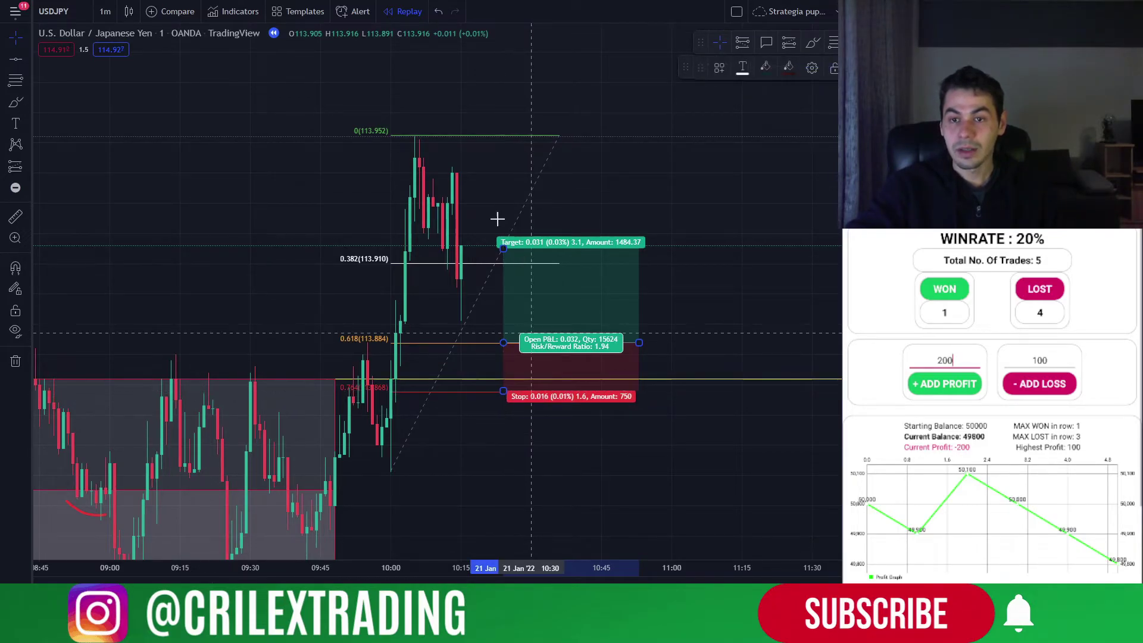
{"action": "left_click_drag", "start_coordinate": [503, 247], "coordinate": [503, 151]}
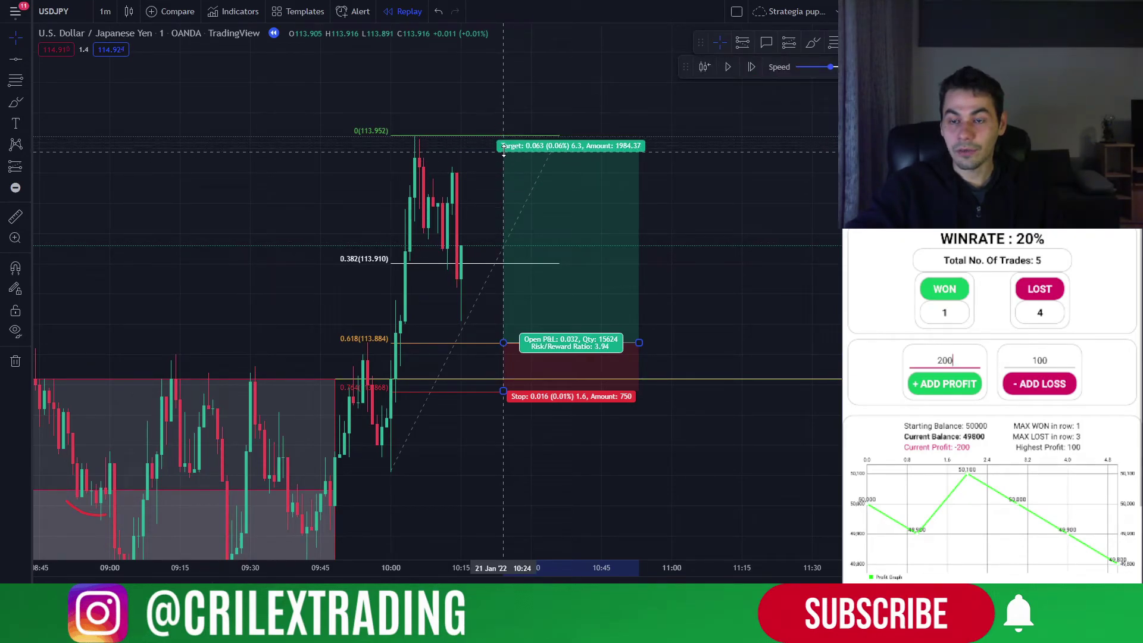
{"action": "left_click", "coordinate": [754, 328]}
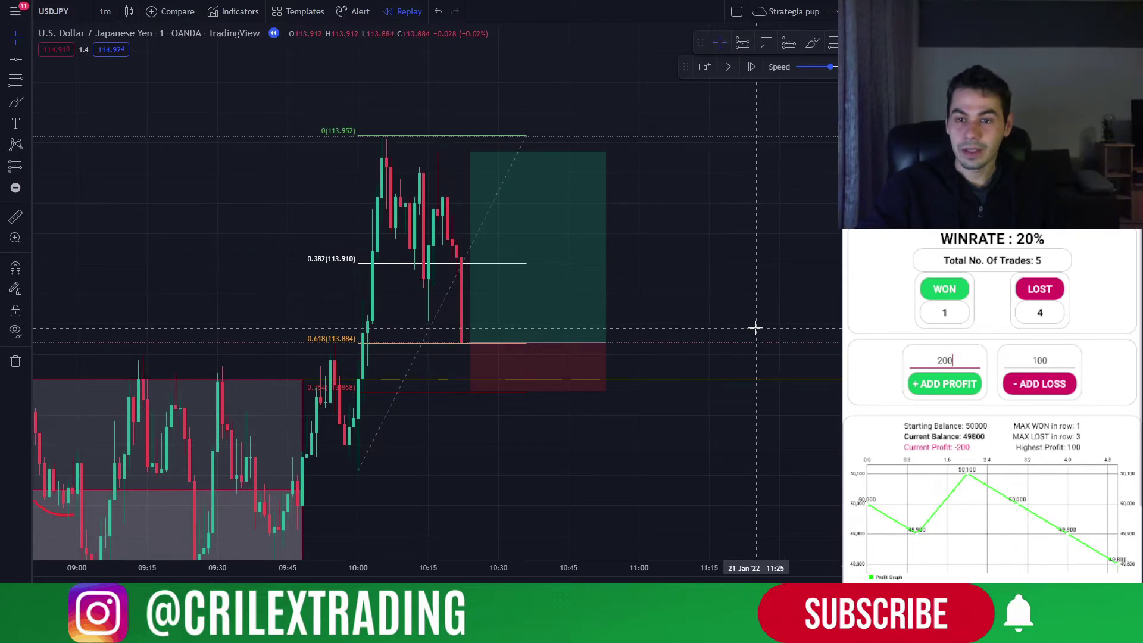
Shift the long position back in time so it starts at the 10:22 candle, keeping its 113.884 entry.
{"action": "left_click", "coordinate": [575, 302]}
{"action": "left_click_drag", "start_coordinate": [575, 302], "coordinate": [575, 300]}
{"action": "left_click", "coordinate": [760, 362]}
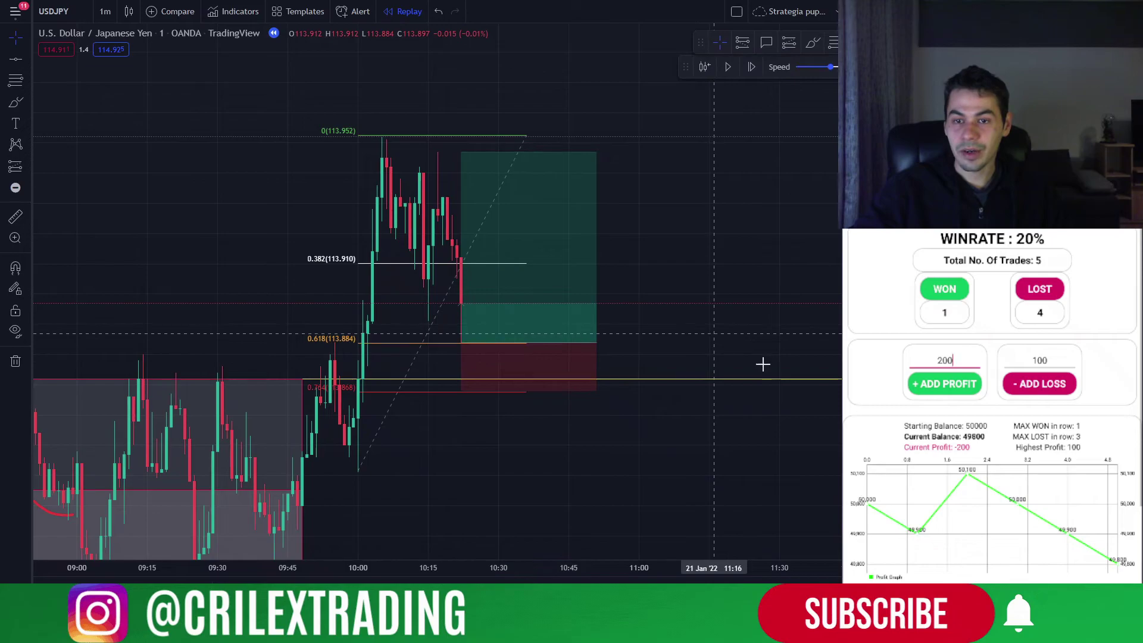
Advance the replay candle by candle from 10:22 to about 10:30, following price towards the long position's target.
{"action": "left_click_drag", "start_coordinate": [577, 469], "coordinate": [607, 463]}
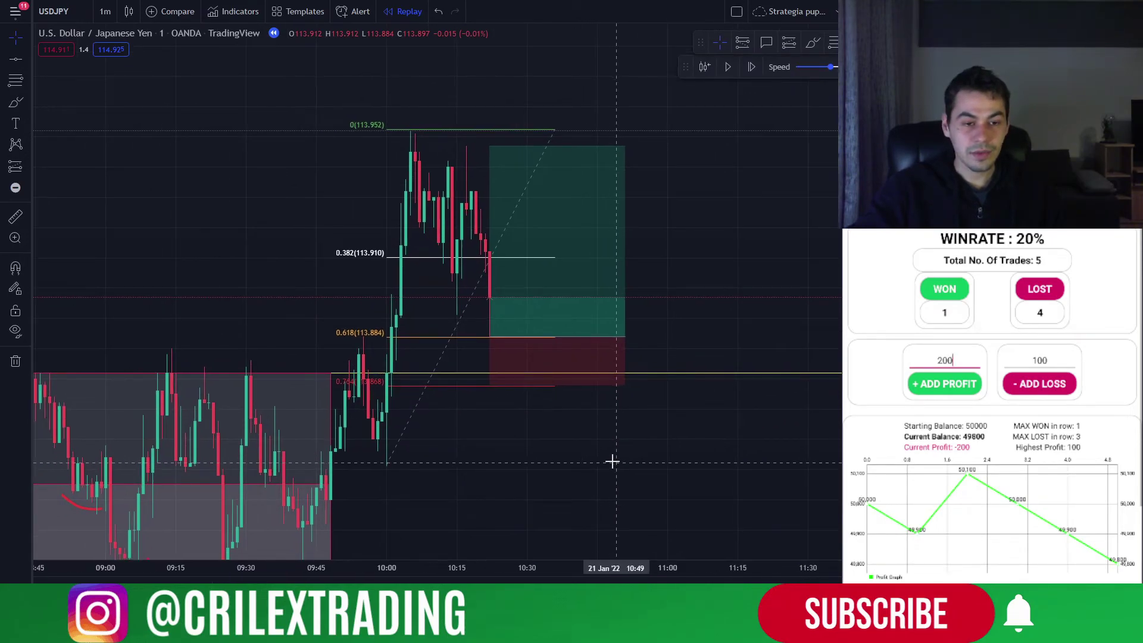
{"action": "key", "text": "shift+Right"}
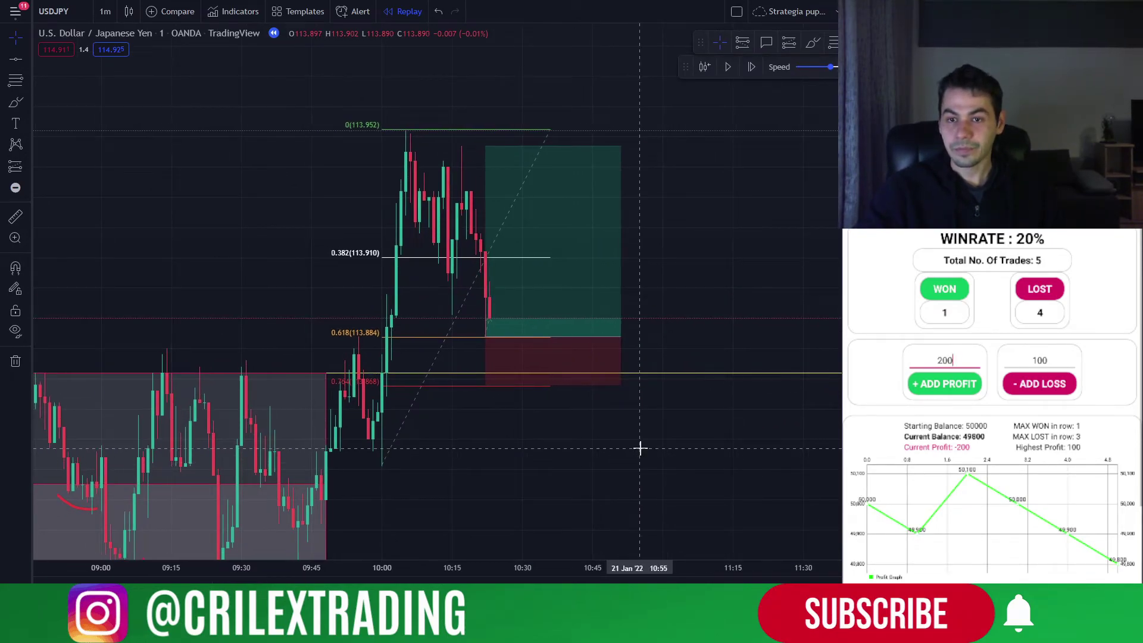
{"action": "key", "text": "shift+Right"}
{"action": "key", "text": "shift+Right"}
{"action": "key", "text": "shift+Right"}
{"action": "key", "text": "shift+Right"}
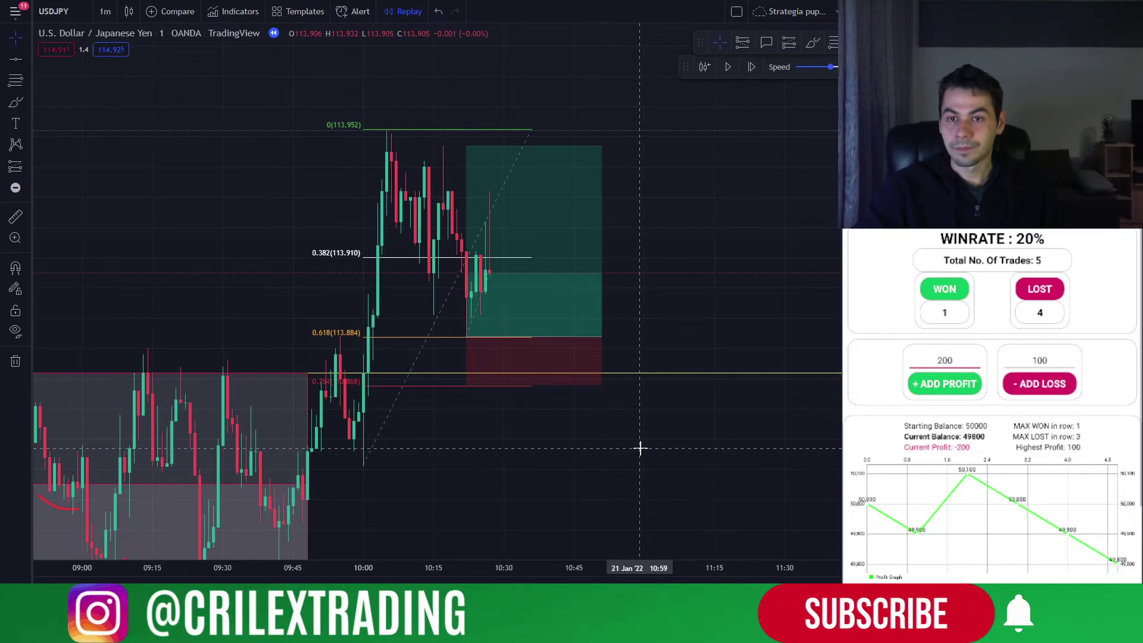
{"action": "key", "text": "shift+Right"}
{"action": "key", "text": "shift+Right"}
{"action": "key", "text": "shift+Right"}
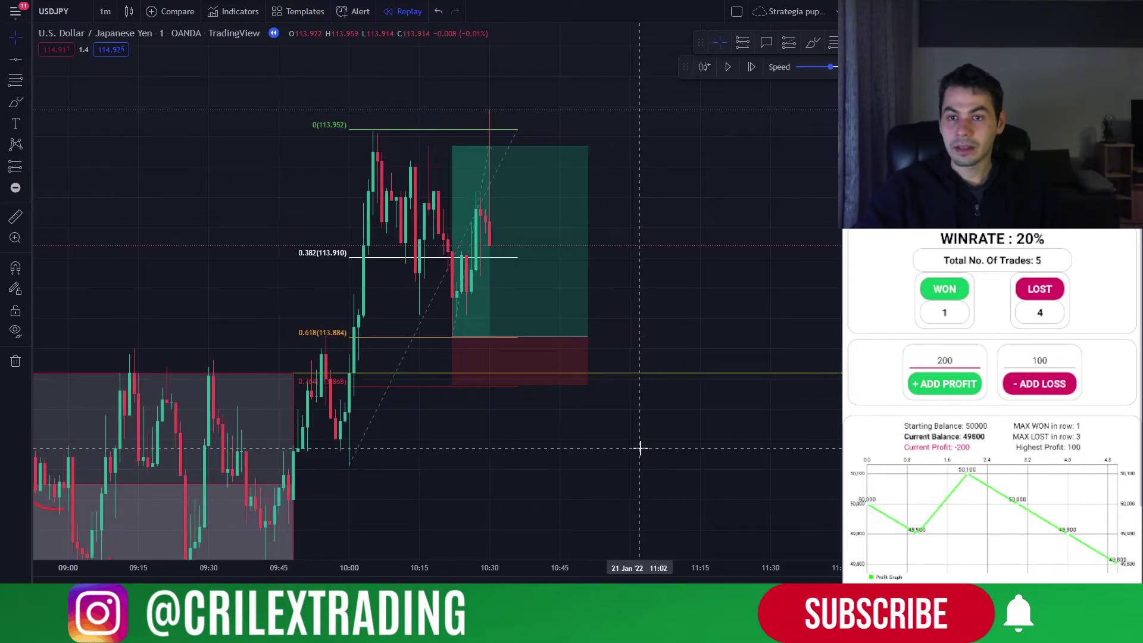
{"action": "key", "text": "shift+Right"}
Raise the long position's target to 0.064 for a risk/reward ratio of 4.
{"action": "left_click", "coordinate": [492, 232]}
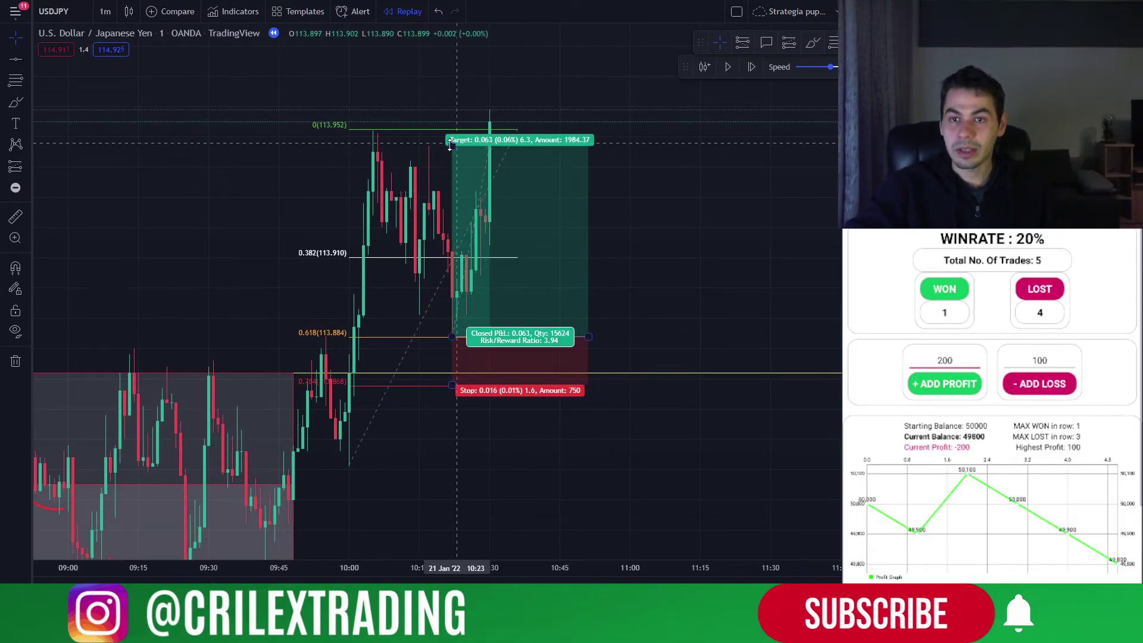
{"action": "left_click_drag", "start_coordinate": [450, 145], "coordinate": [452, 142]}
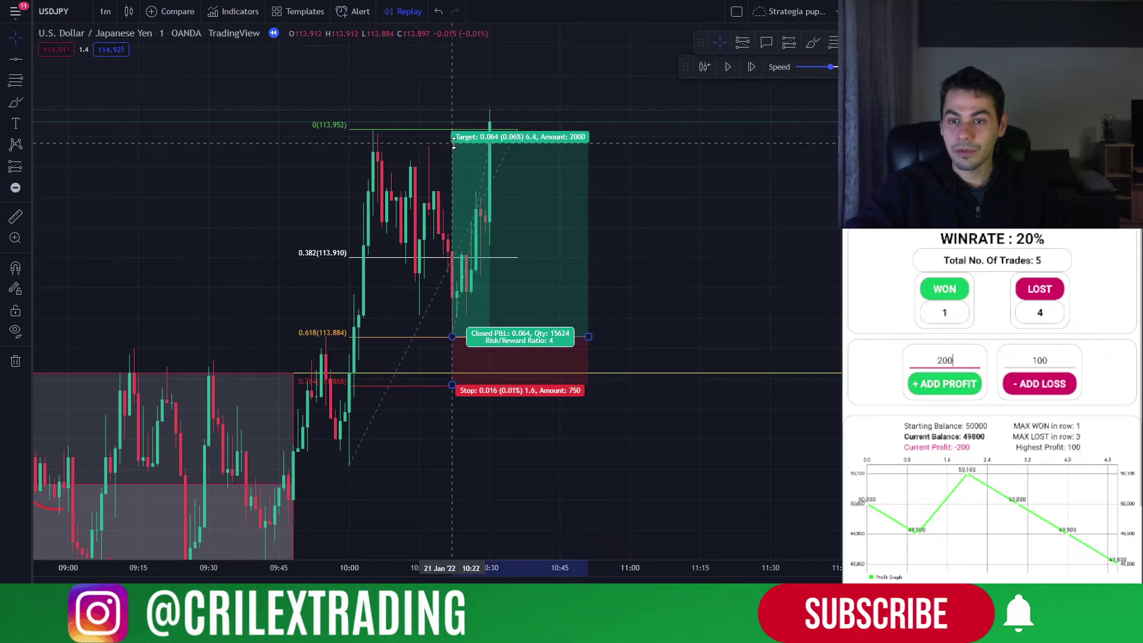
{"action": "left_click", "coordinate": [629, 221]}
Log the trade as a 400 profit in the trade tracker and delete the closed long position.
{"action": "left_click_drag", "start_coordinate": [680, 322], "coordinate": [735, 348]}
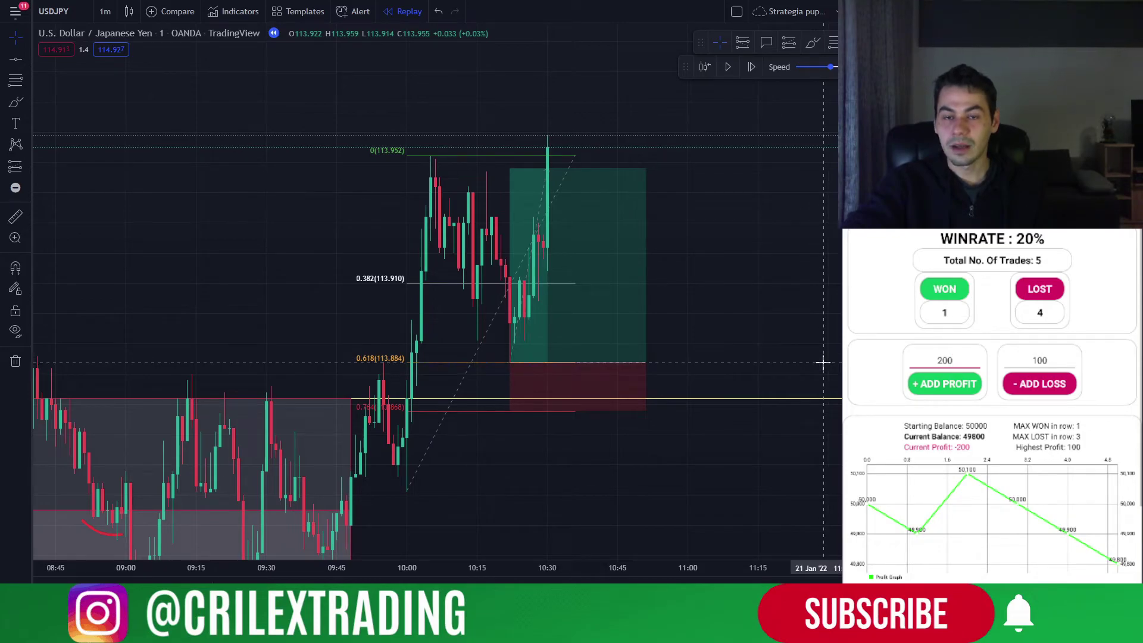
{"action": "left_click_drag", "start_coordinate": [434, 508], "coordinate": [602, 477]}
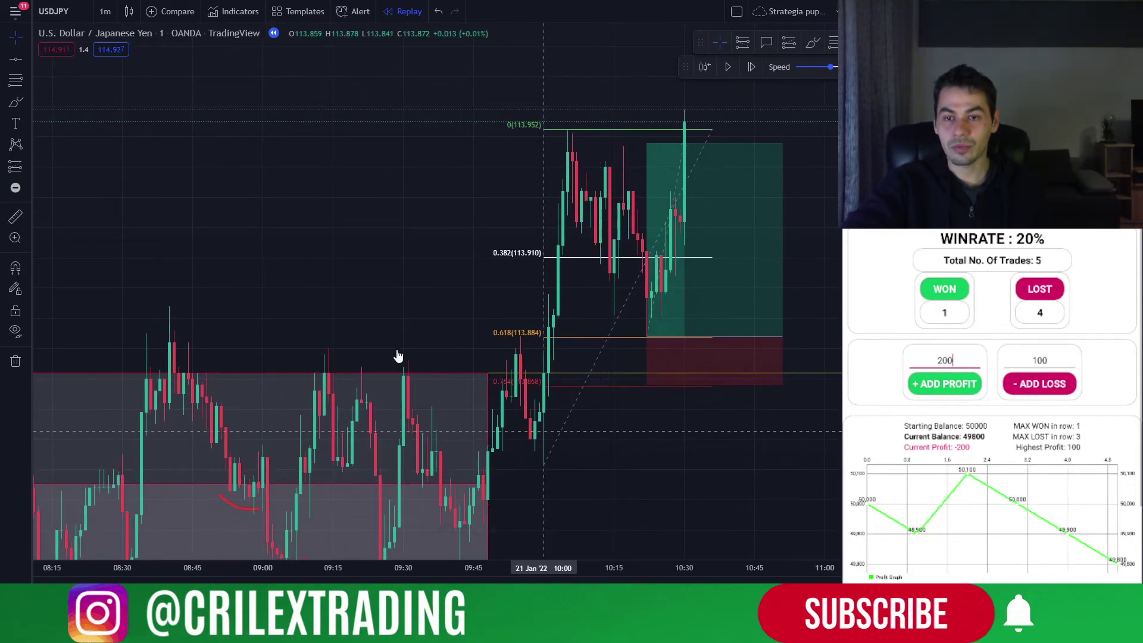
{"action": "left_click_drag", "start_coordinate": [500, 467], "coordinate": [238, 484]}
{"action": "left_click", "coordinate": [951, 360]}
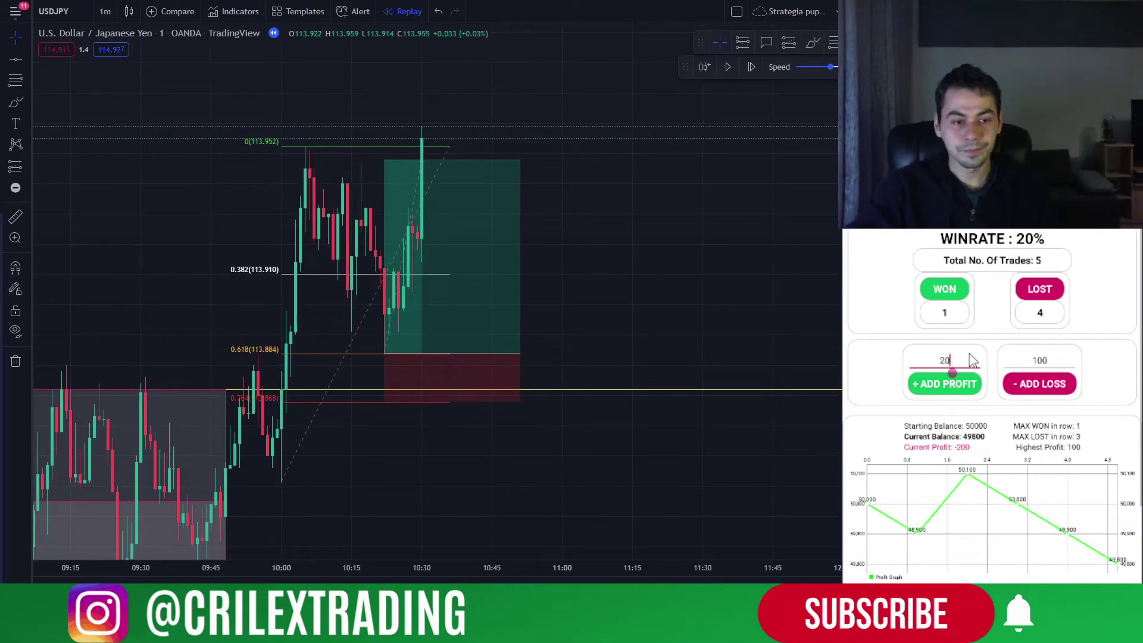
{"action": "left_click", "coordinate": [957, 393]}
{"action": "left_click", "coordinate": [491, 304]}
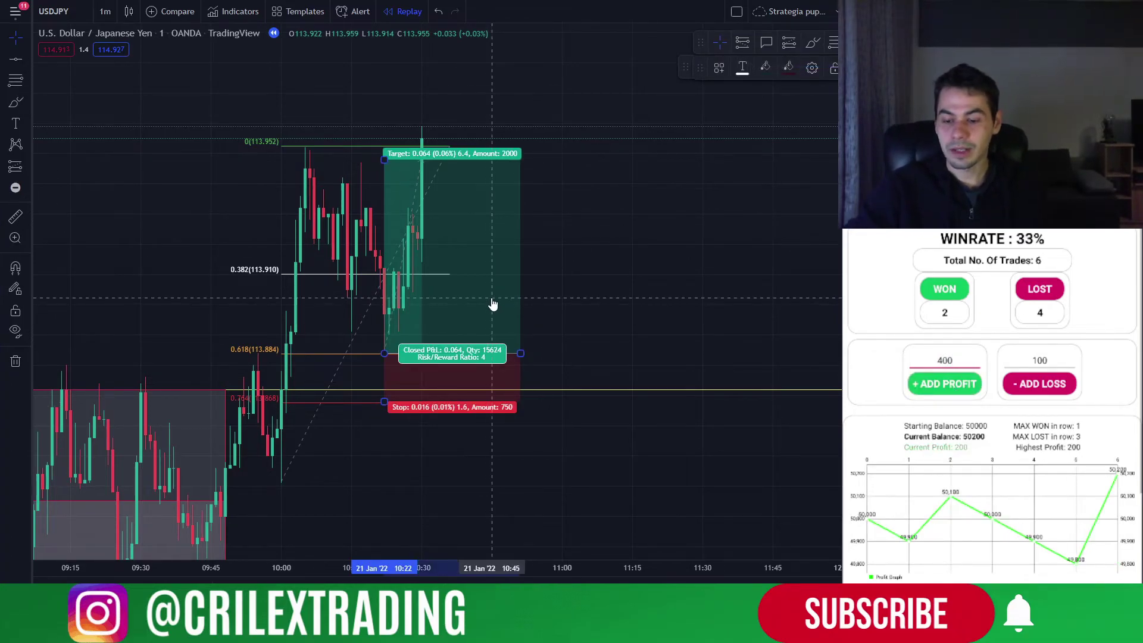
{"action": "key", "text": "Delete"}
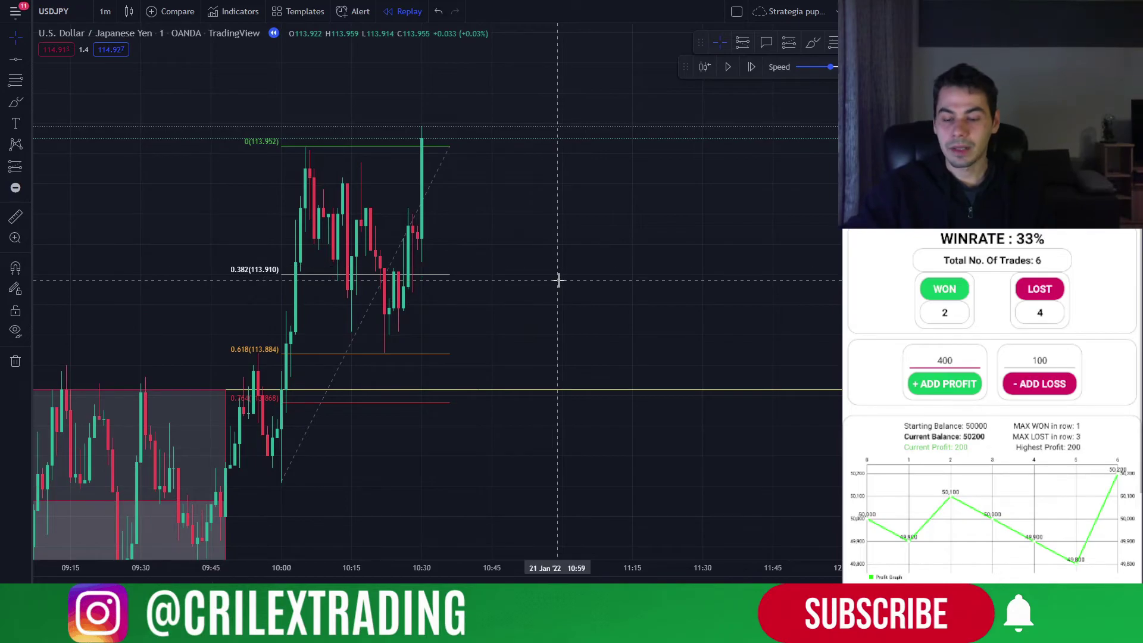
Advance the replay by one candle and delete the Fibonacci retracement left from the closed trade.
{"action": "key", "text": "shift+Right"}
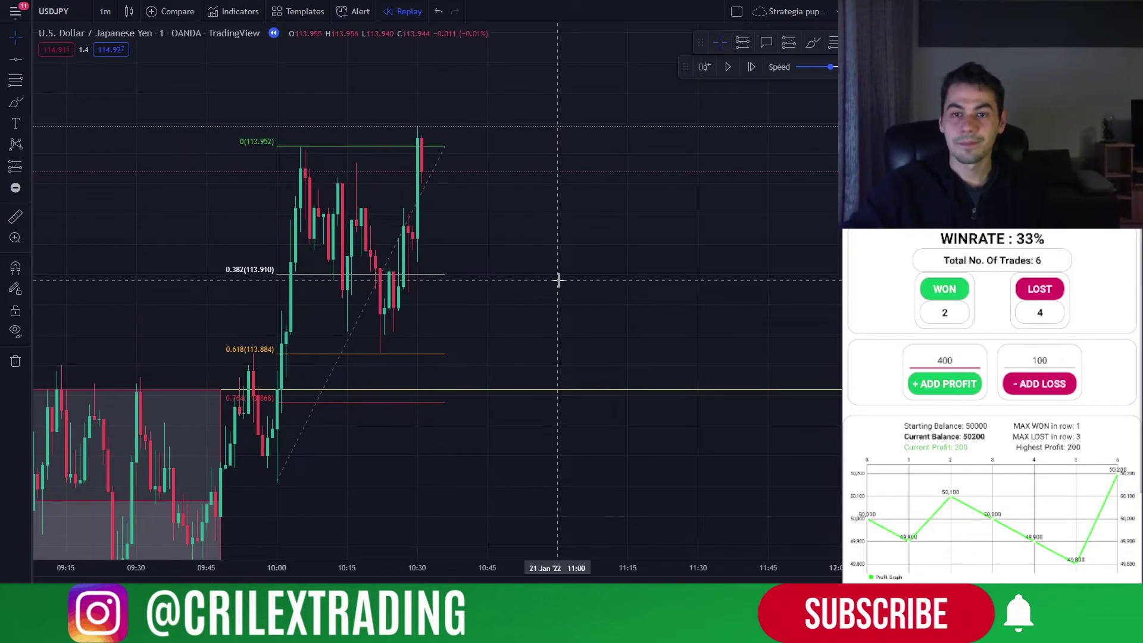
{"action": "left_click", "coordinate": [438, 274]}
{"action": "key", "text": "Delete"}
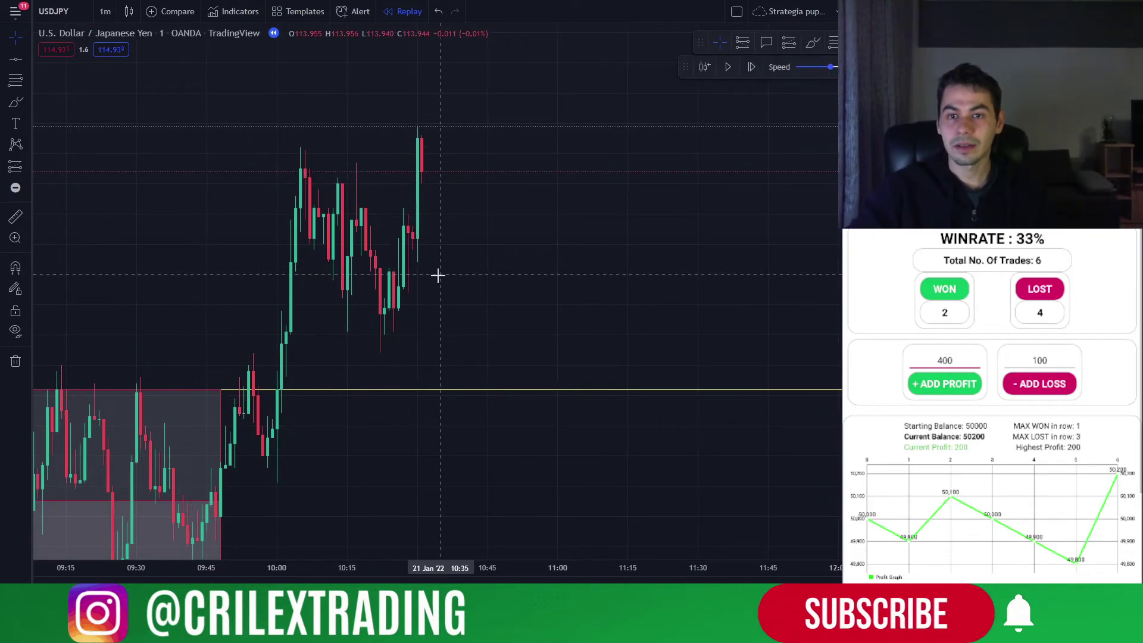
Add a horizontal line at the 10:05 swing high as the new support/resistance level.
{"action": "left_click_drag", "start_coordinate": [493, 272], "coordinate": [490, 309]}
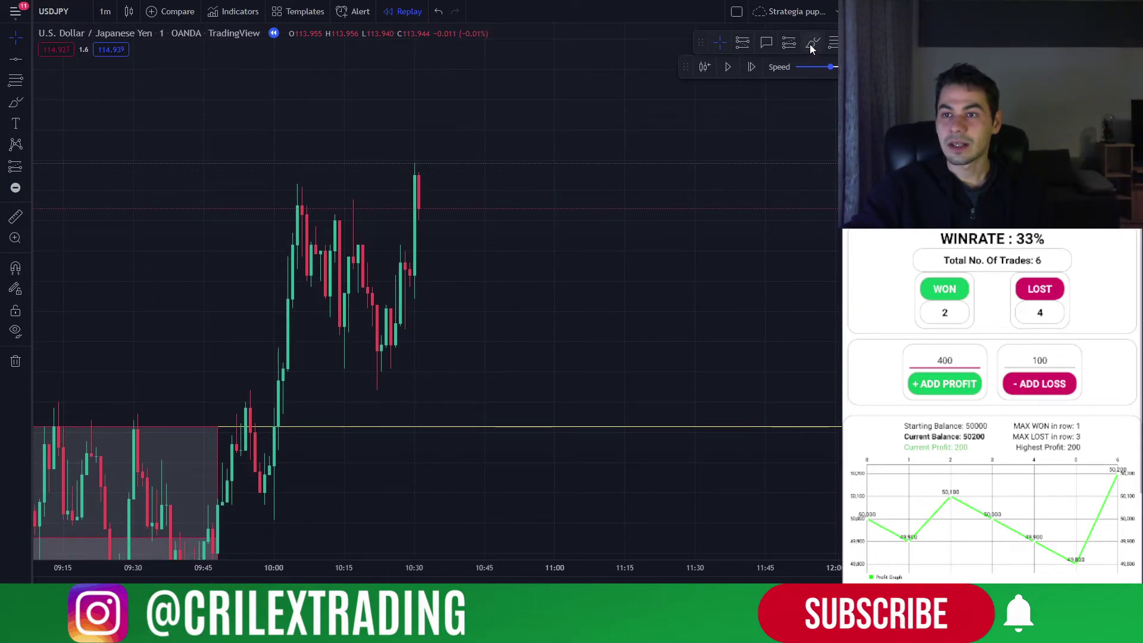
{"action": "left_click", "coordinate": [15, 59]}
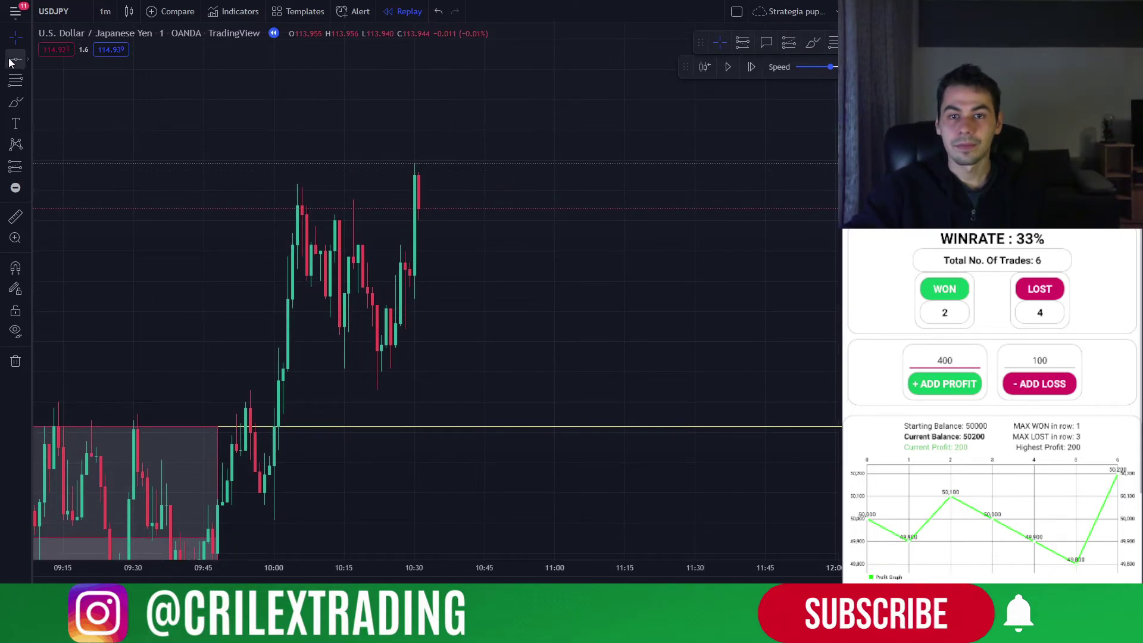
{"action": "left_click", "coordinate": [480, 186]}
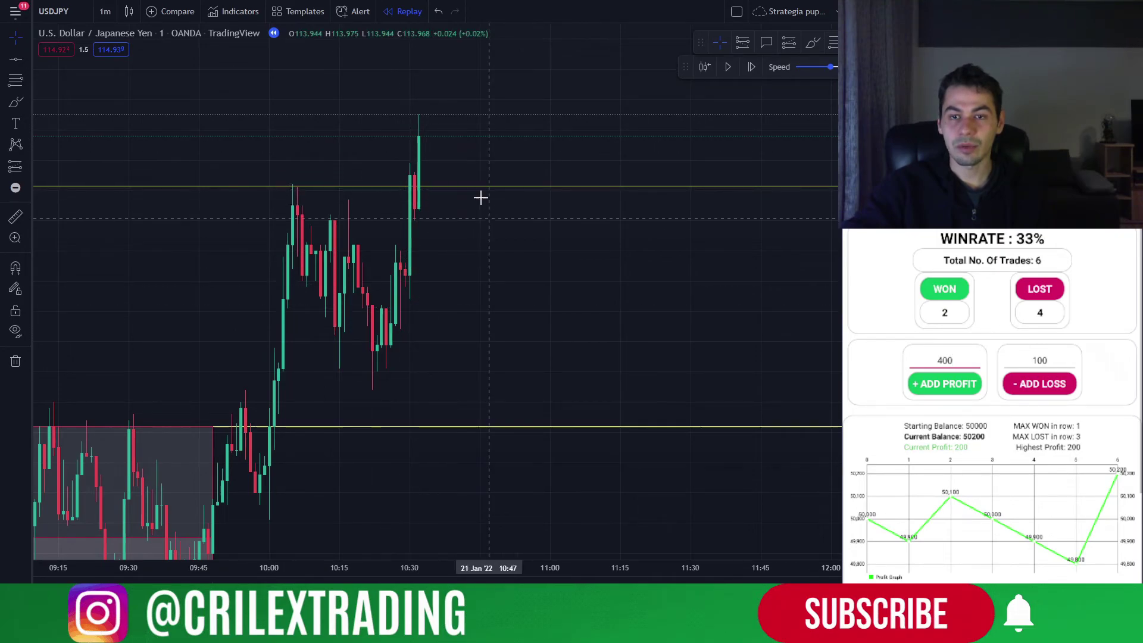
Advance the replay to about 10:35 and draw a Fibonacci retracement from the 10:30 low up to the 113.996 high.
{"action": "left_click_drag", "start_coordinate": [420, 228], "coordinate": [392, 296]}
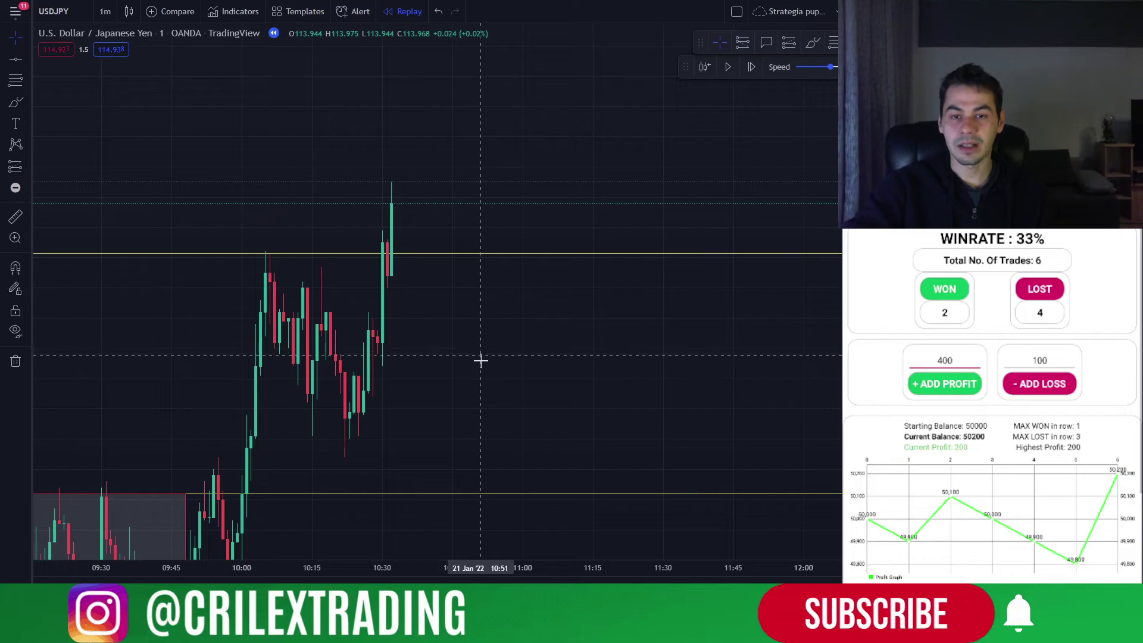
{"action": "key", "text": "shift+Right"}
{"action": "key", "text": "shift+Right"}
{"action": "key", "text": "shift+Right"}
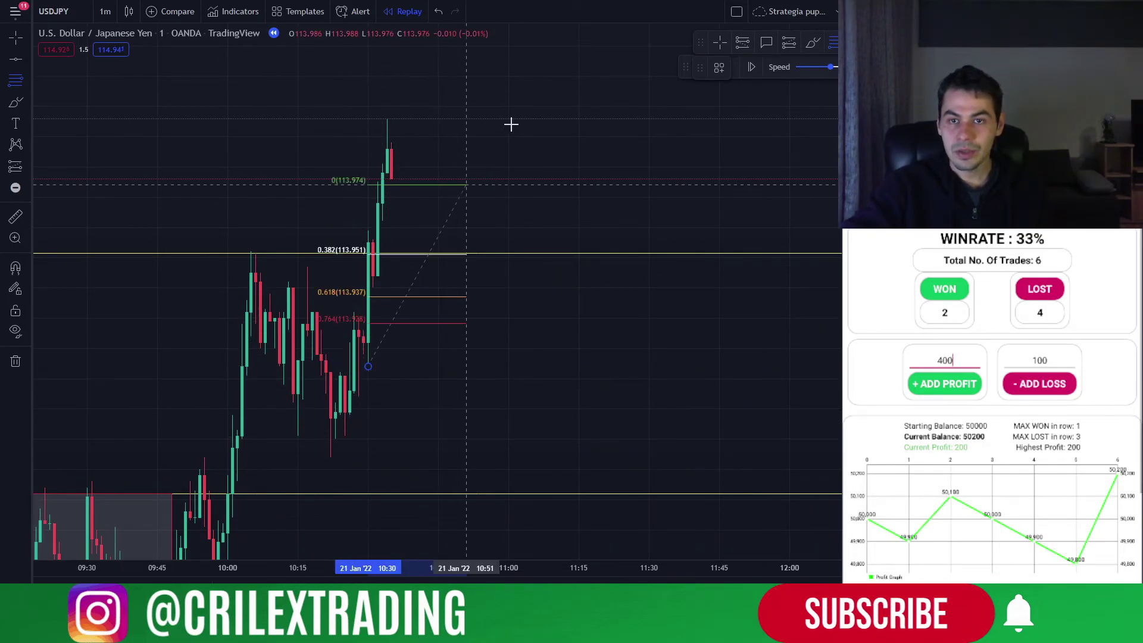
{"action": "left_click", "coordinate": [578, 119]}
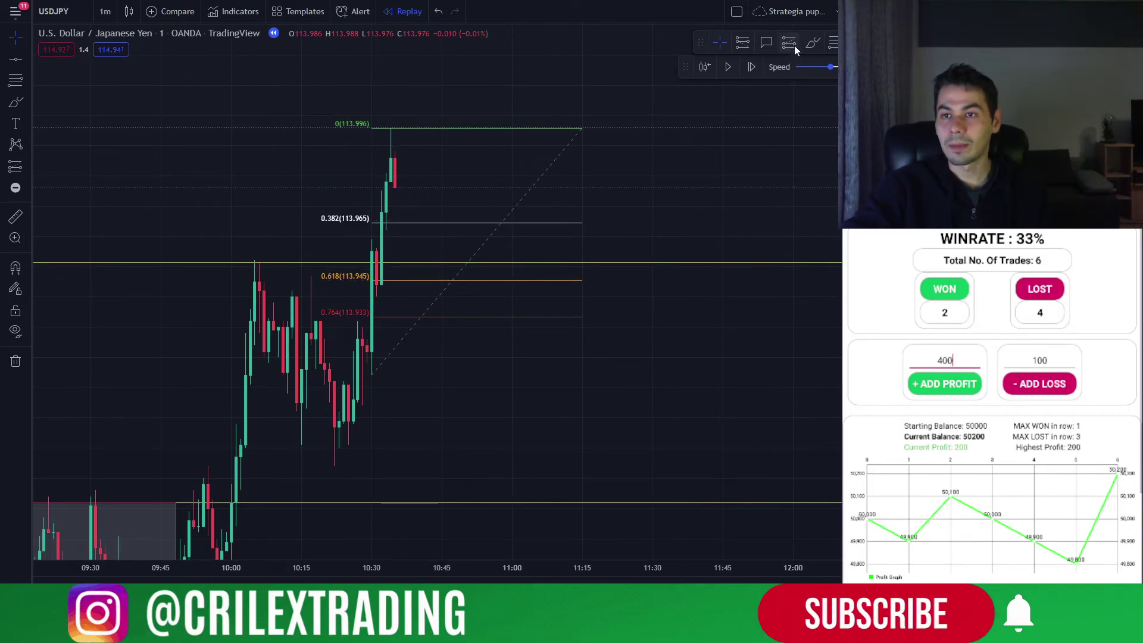
Place a long position just above the 0.618 Fibonacci level with a 0.015 stop and a 0.045 target for a risk/reward ratio of 3.
{"action": "left_click", "coordinate": [451, 286]}
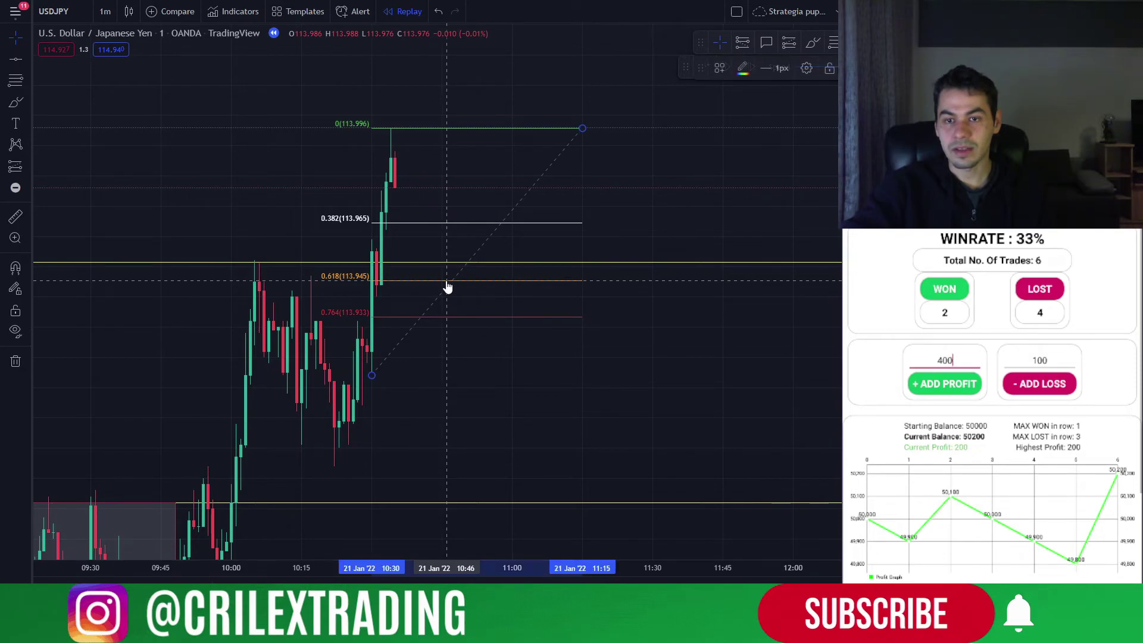
{"action": "left_click", "coordinate": [790, 43]}
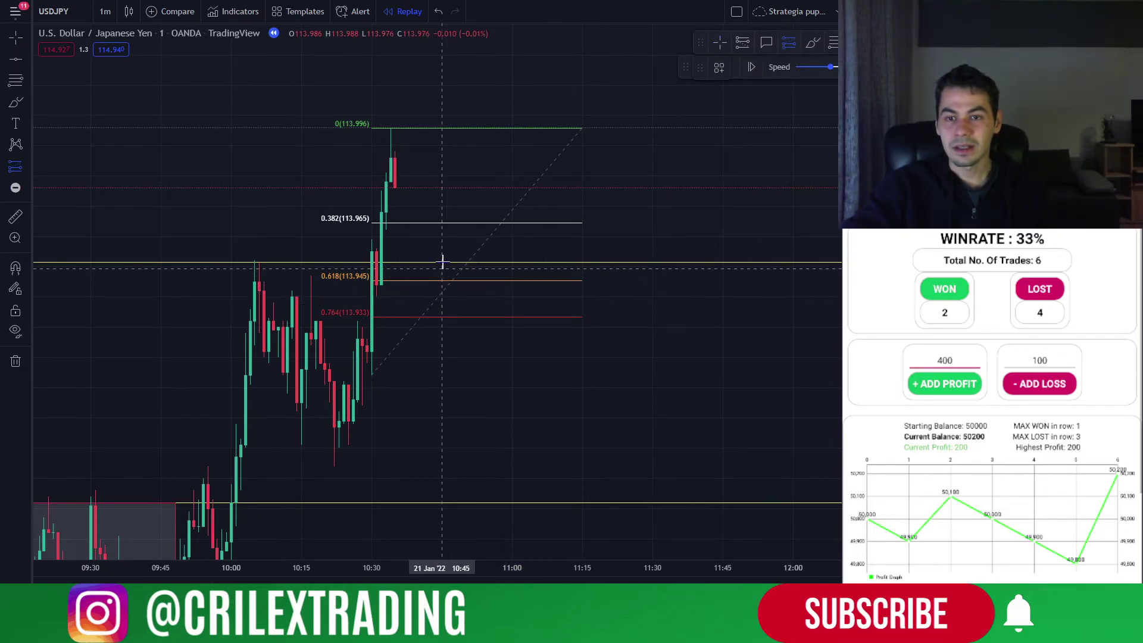
{"action": "mouse_move", "coordinate": [437, 282]}
{"action": "left_mouse_down"}
{"action": "mouse_move", "coordinate": [446, 390]}
{"action": "mouse_move", "coordinate": [434, 369]}
{"action": "mouse_move", "coordinate": [437, 321]}
{"action": "left_mouse_up"}
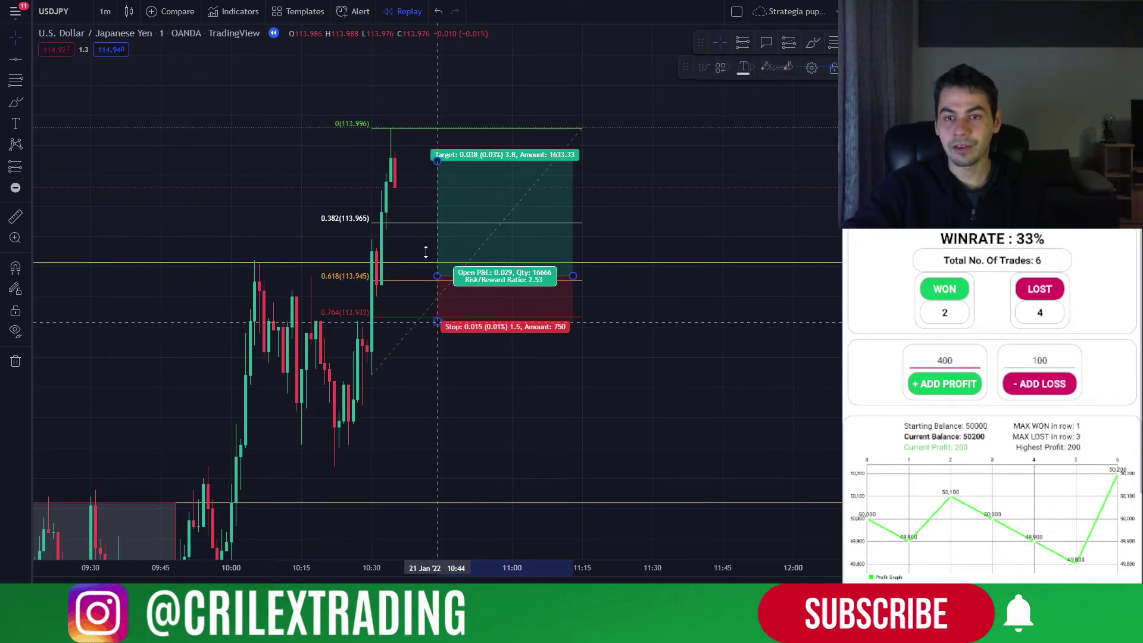
{"action": "left_click_drag", "start_coordinate": [436, 162], "coordinate": [429, 140]}
{"action": "left_click", "coordinate": [672, 409]}
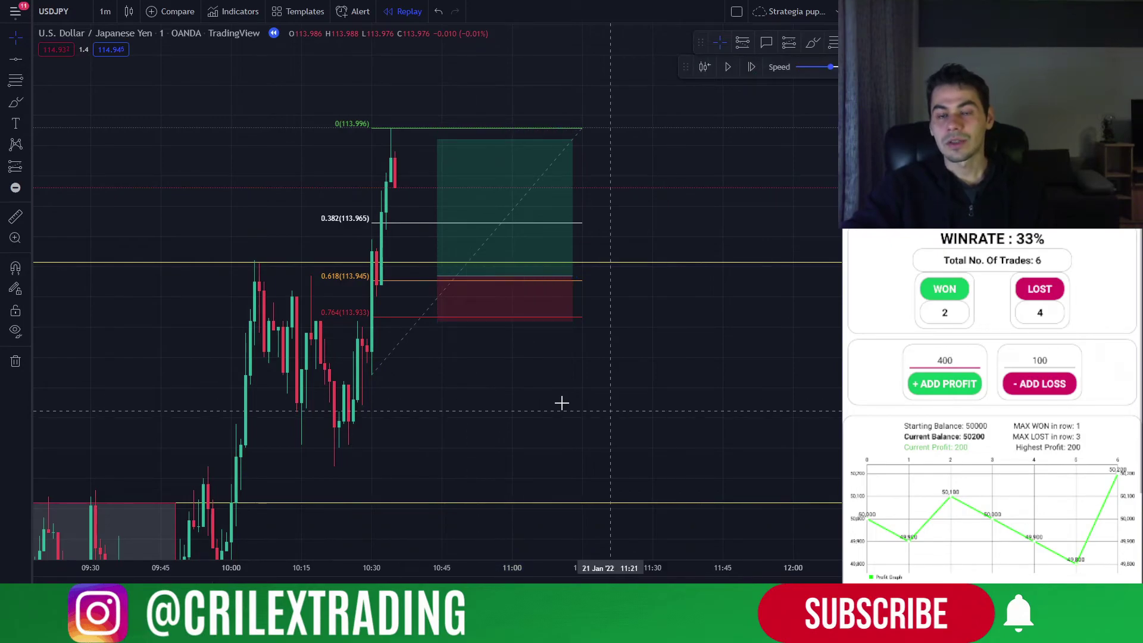
{"action": "left_click_drag", "start_coordinate": [598, 400], "coordinate": [643, 401]}
{"action": "left_click", "coordinate": [555, 253]}
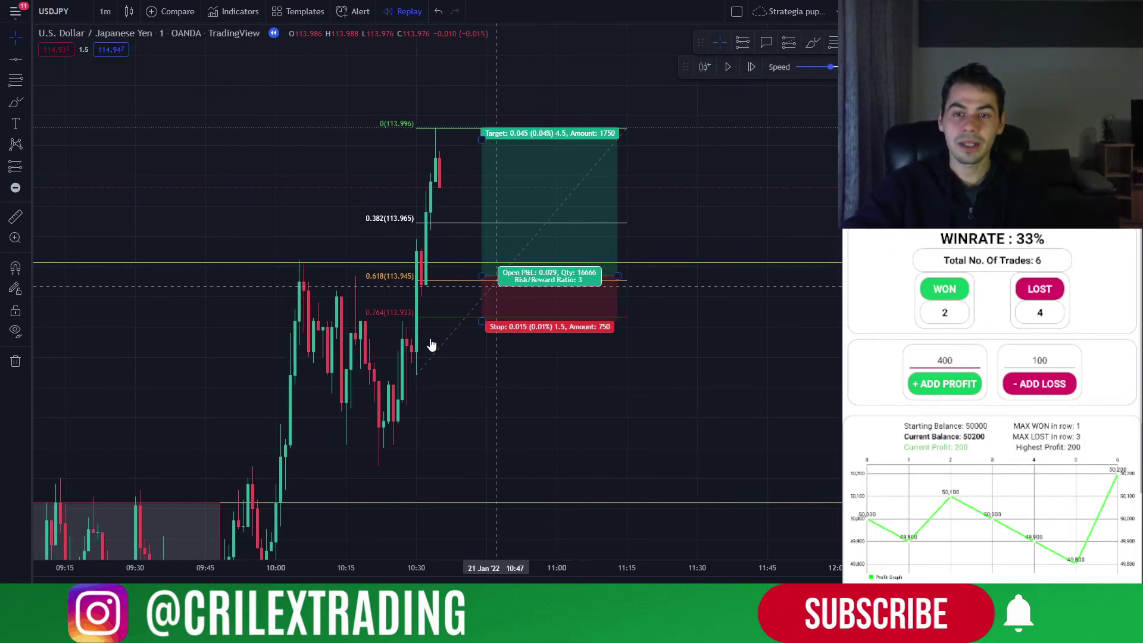
Advance the replay candle by candle from 10:35 to about 10:51, following price against the pending long entry.
{"action": "left_click_drag", "start_coordinate": [503, 373], "coordinate": [455, 420]}
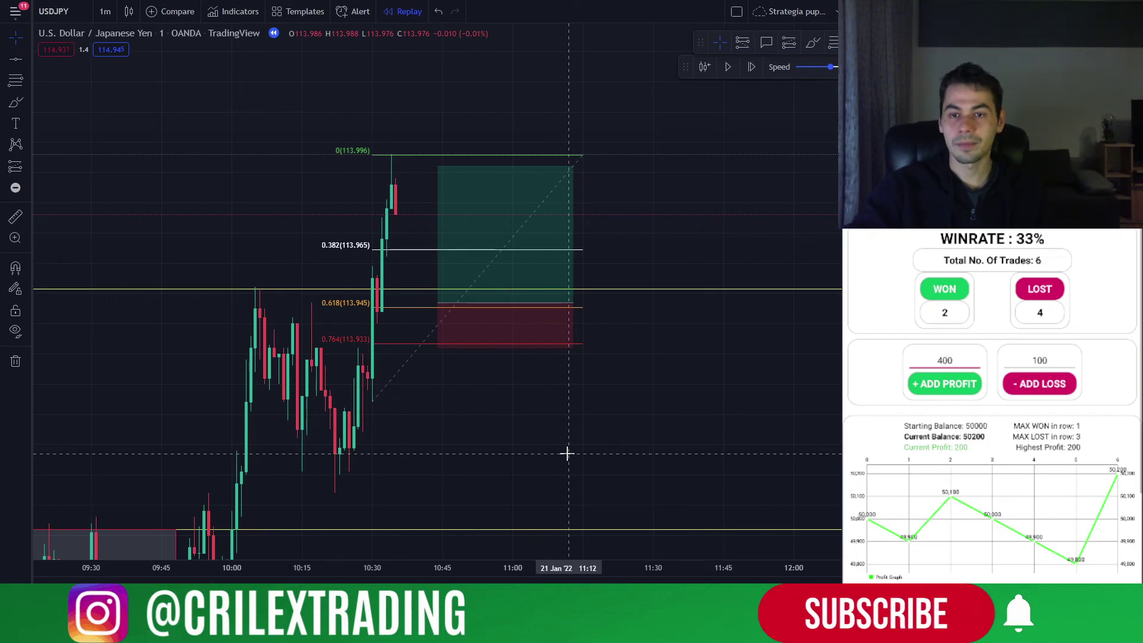
{"action": "key", "text": "shift+Right"}
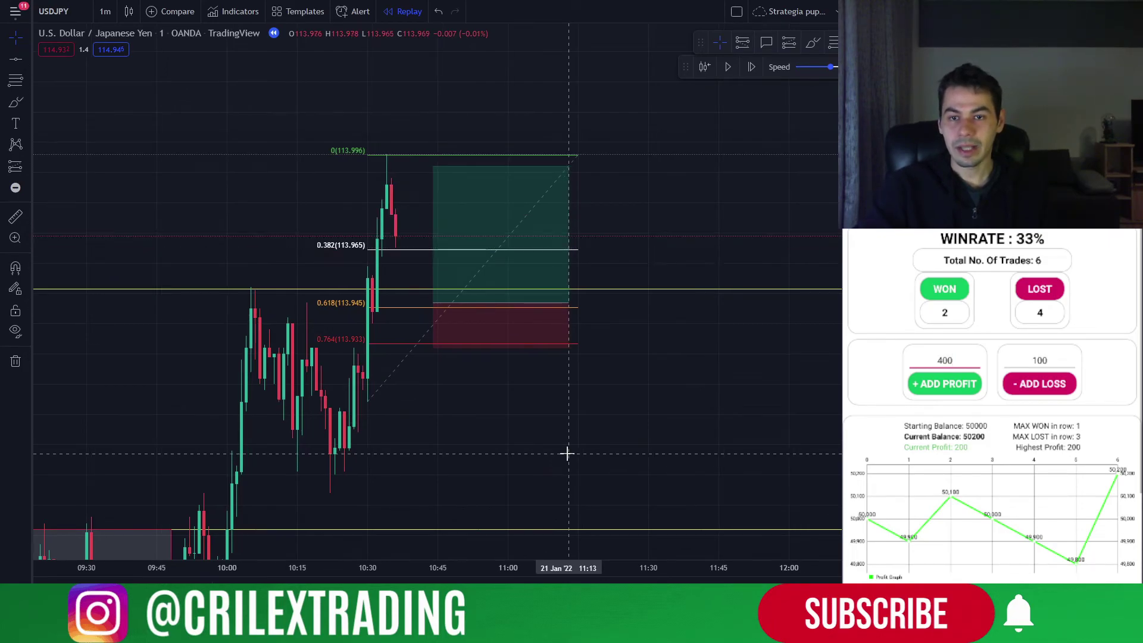
{"action": "key", "text": "shift+Right"}
{"action": "key", "text": "shift+Right"}
{"action": "key", "text": "shift+Right"}
{"action": "key", "text": "shift+Right"}
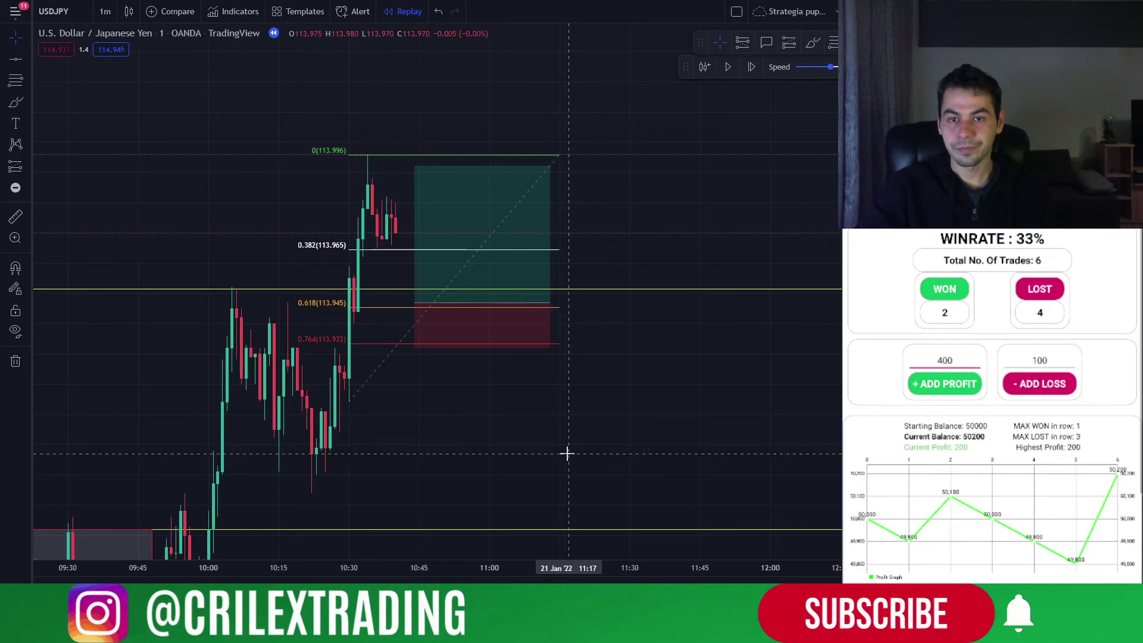
{"action": "key", "text": "shift+Right"}
{"action": "key", "text": "shift+Right"}
{"action": "key", "text": "shift+Right"}
{"action": "key", "text": "shift+Right"}
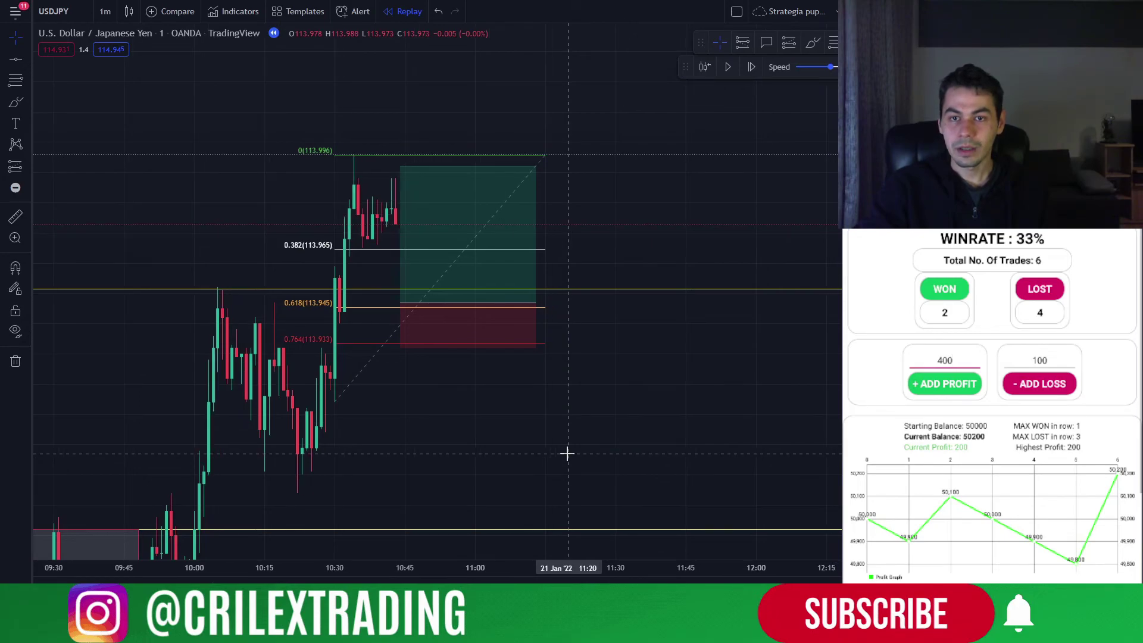
{"action": "key", "text": "shift+Right"}
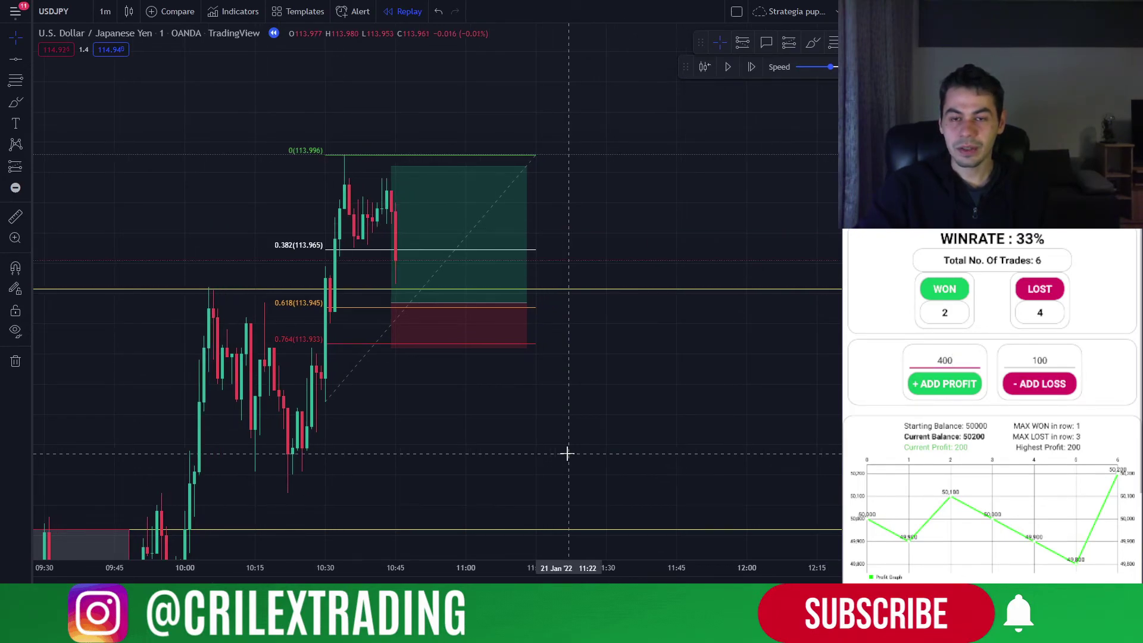
{"action": "key", "text": "shift+Right"}
{"action": "key", "text": "shift+Right"}
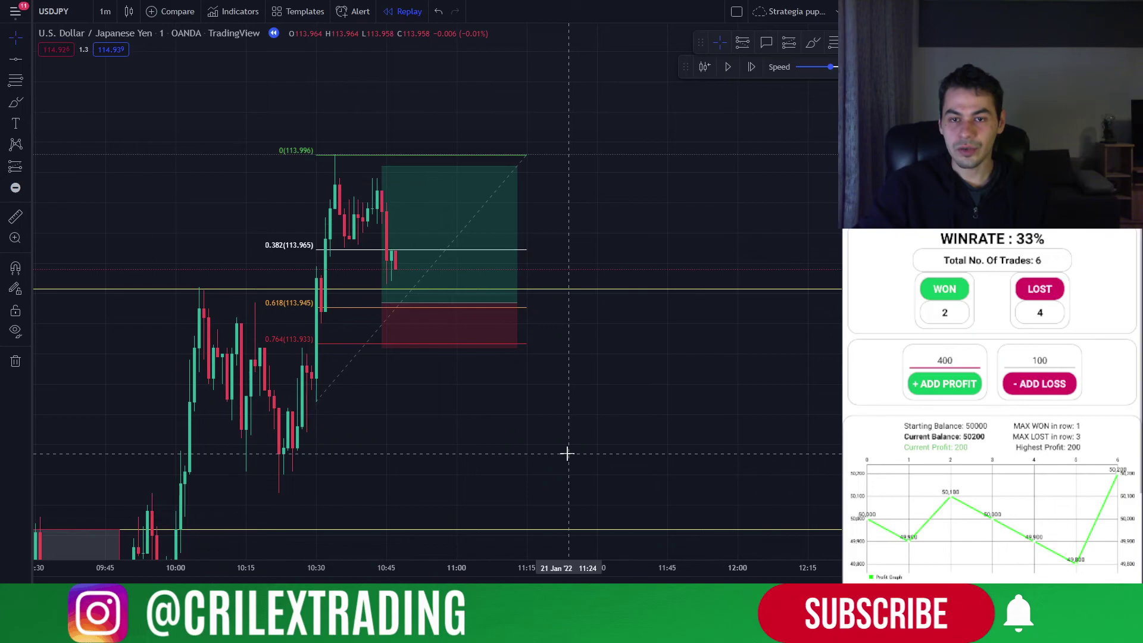
{"action": "key", "text": "shift+Right"}
{"action": "key", "text": "shift+Right"}
{"action": "key", "text": "shift+Right"}
{"action": "key", "text": "shift+Right"}
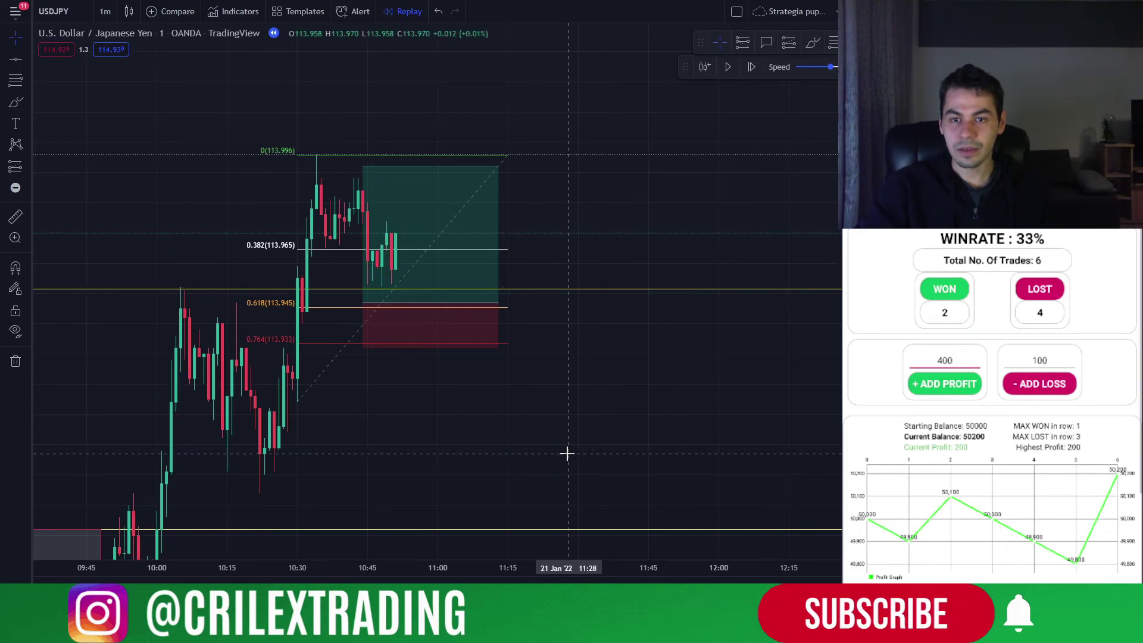
Align the horizontal line above the long entry with the recent range lows and place a second line at the 10:43 swing high.
{"action": "left_click_drag", "start_coordinate": [607, 365], "coordinate": [617, 384]}
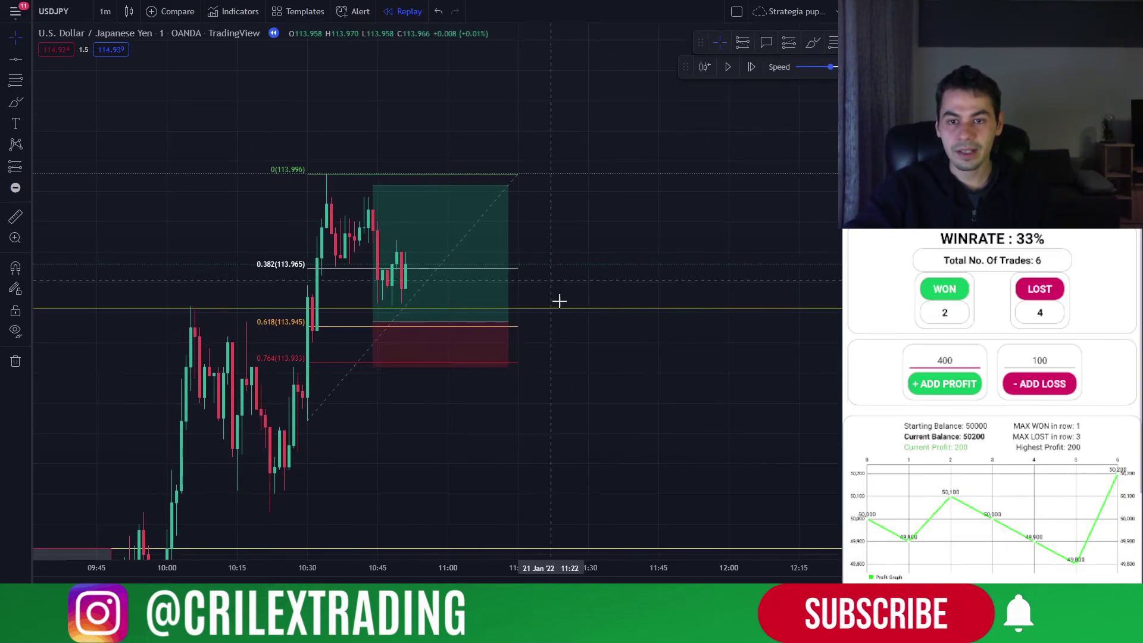
{"action": "left_click", "coordinate": [623, 309]}
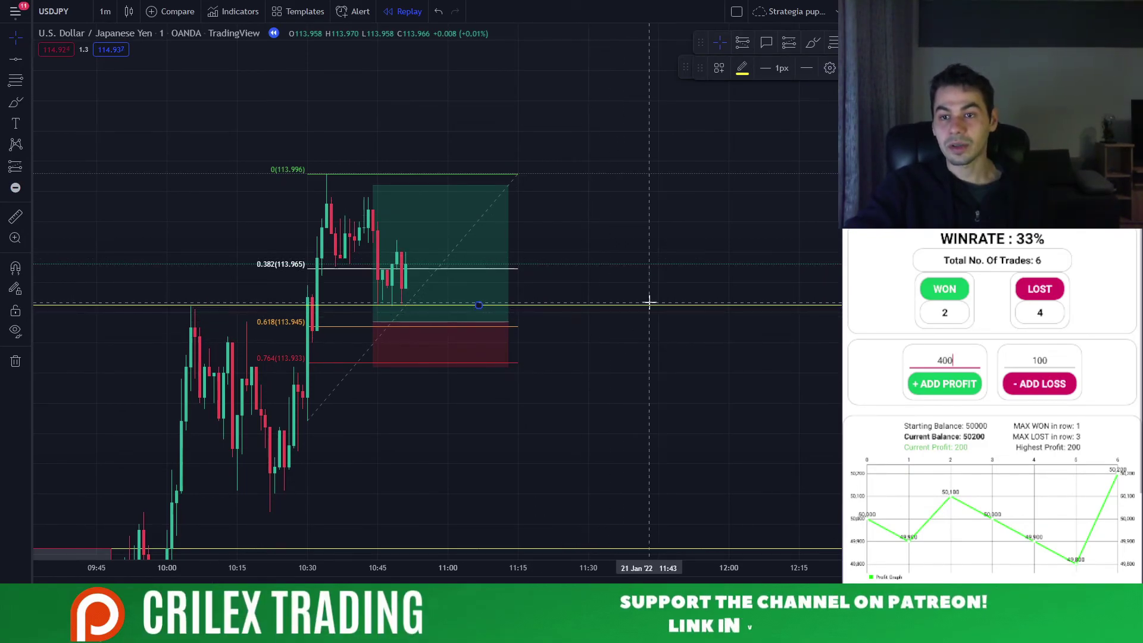
{"action": "left_click_drag", "start_coordinate": [653, 310], "coordinate": [645, 199]}
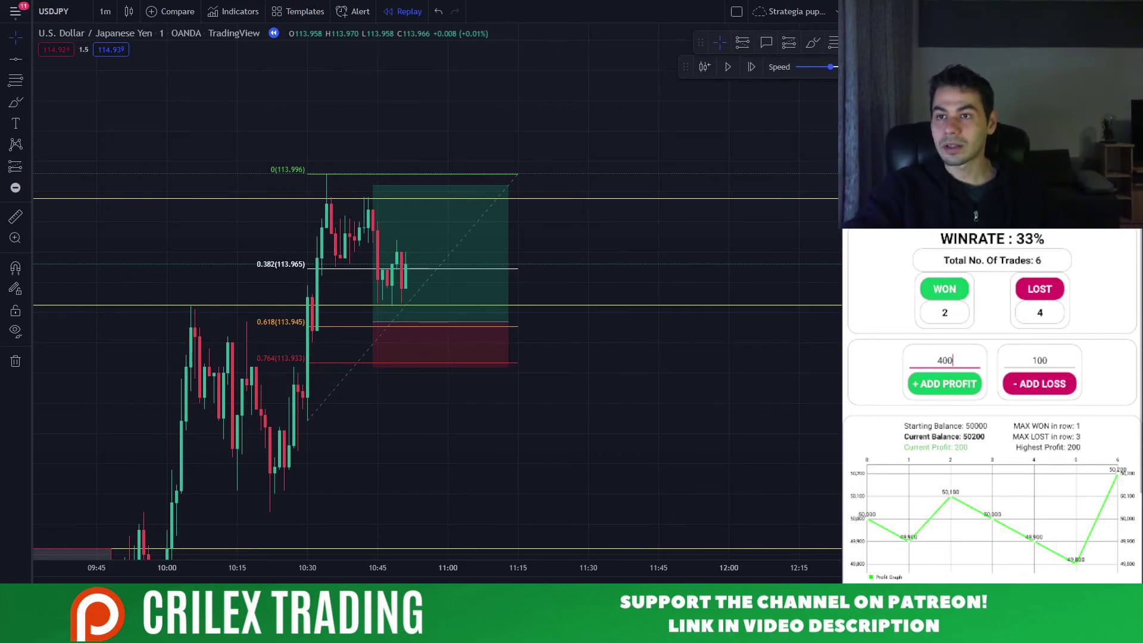
Draw a rectangle between the two horizontal lines from 10:32 to about 11:54 to mark the consolidation range.
{"action": "left_click", "coordinate": [316, 198]}
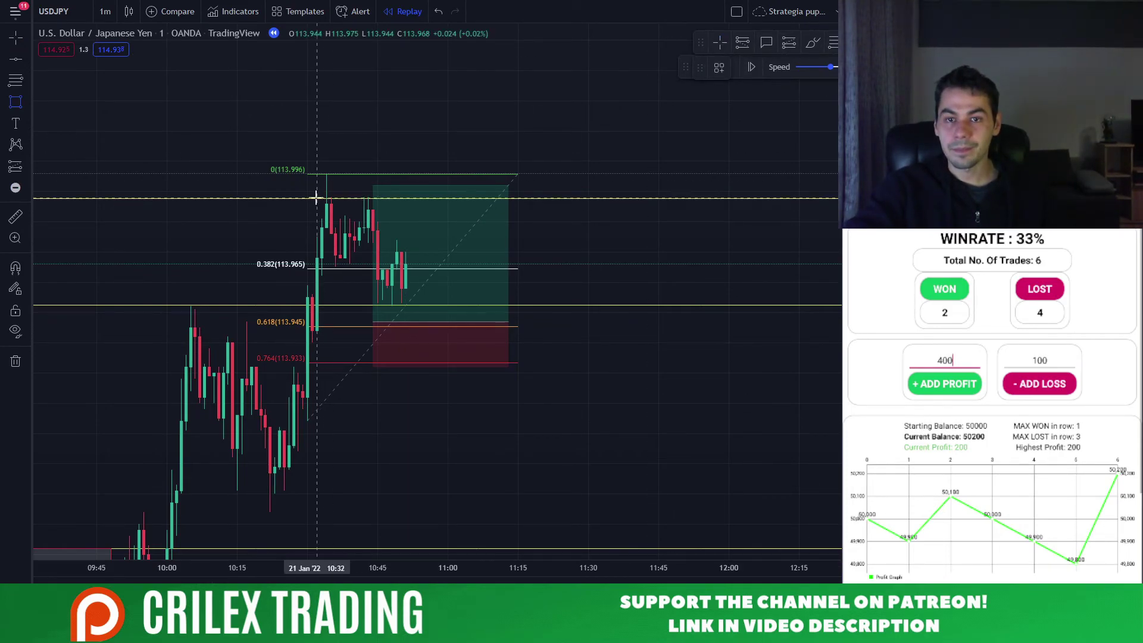
{"action": "left_click", "coordinate": [485, 269]}
{"action": "left_click_drag", "start_coordinate": [527, 281], "coordinate": [701, 306]}
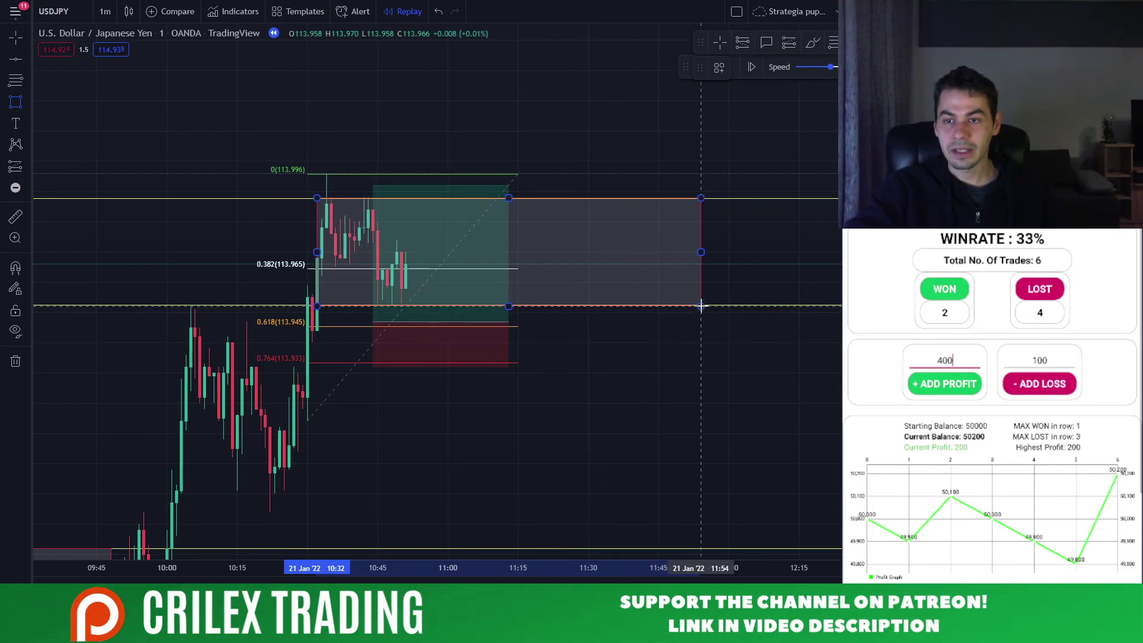
{"action": "left_click", "coordinate": [746, 371]}
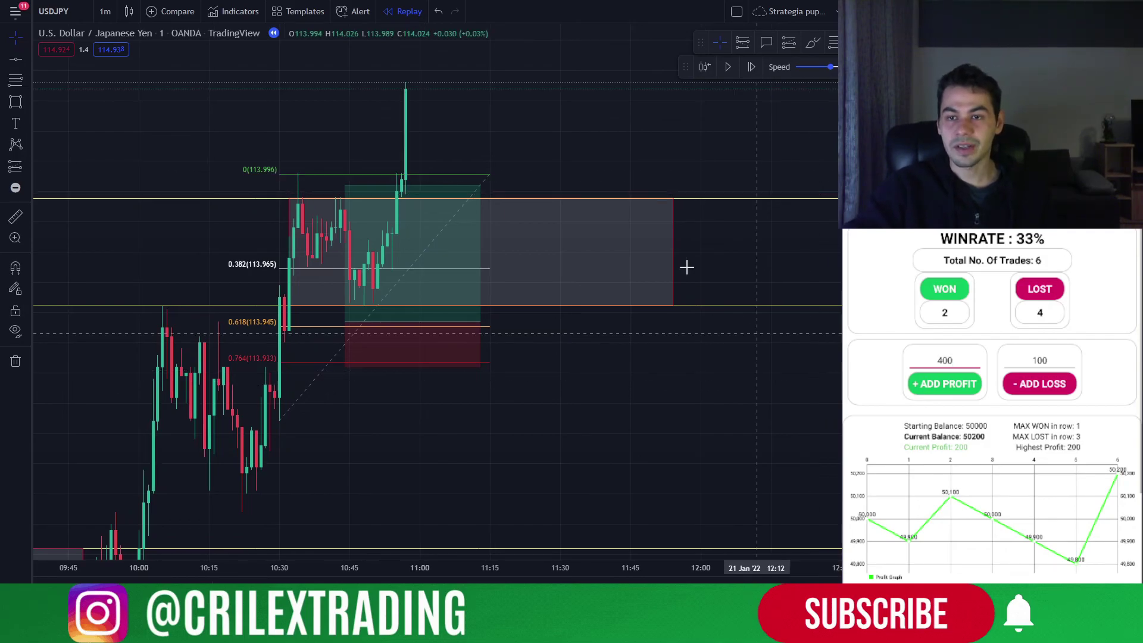
Delete the range rectangle, the untriggered long position and its Fibonacci retracement.
{"action": "left_click", "coordinate": [672, 250]}
{"action": "key", "text": "Delete"}
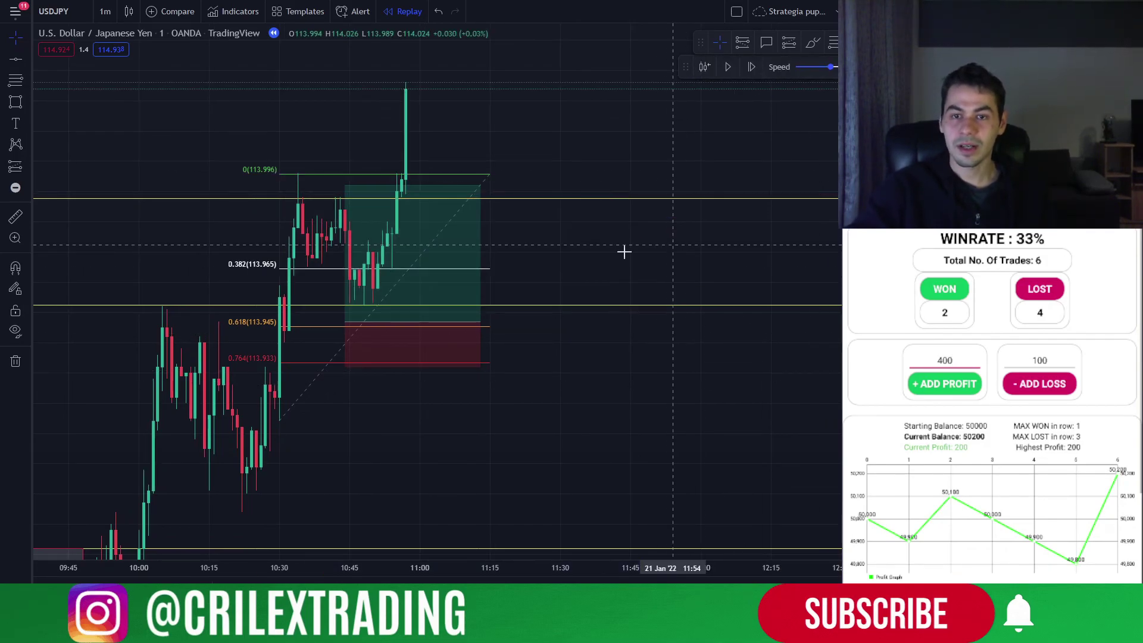
{"action": "left_click", "coordinate": [456, 297]}
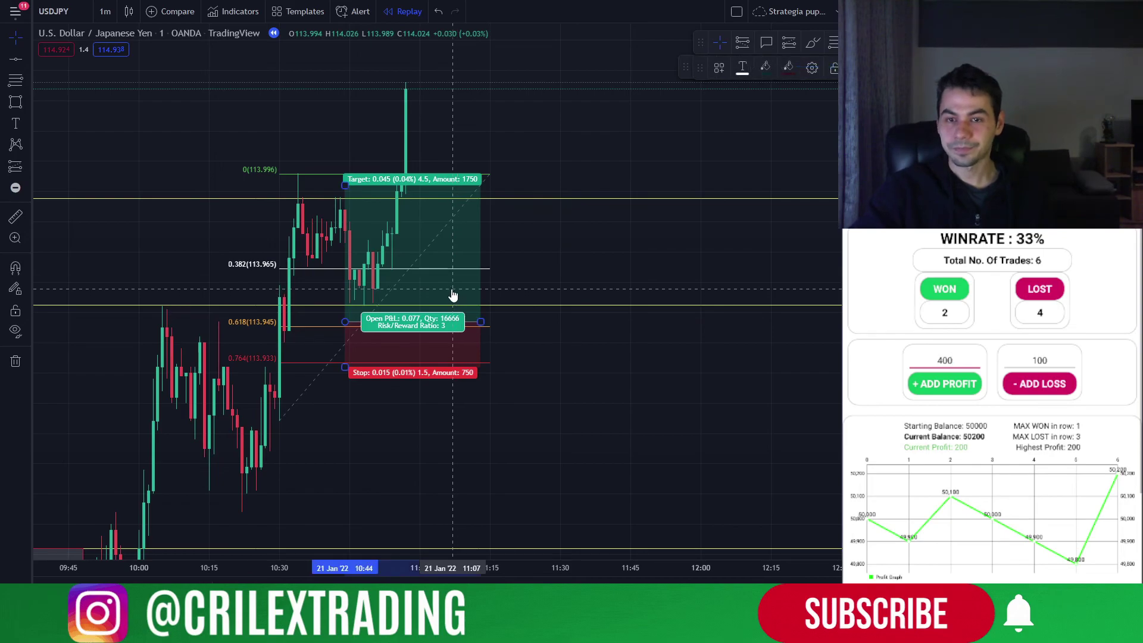
{"action": "key", "text": "Delete"}
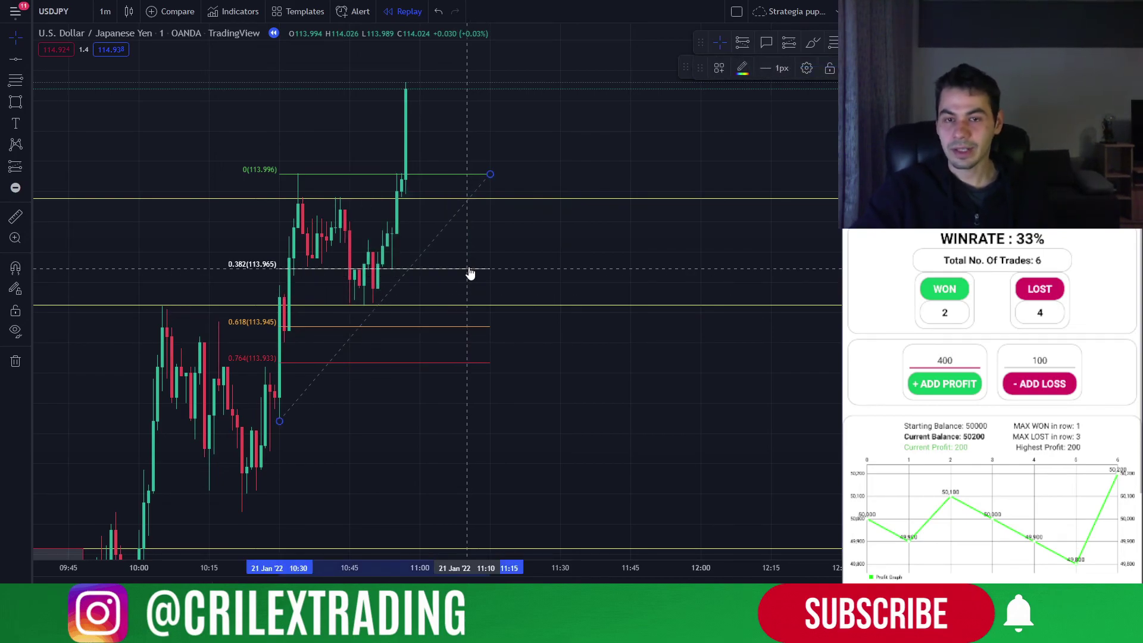
{"action": "key", "text": "Delete"}
{"action": "left_click_drag", "start_coordinate": [526, 260], "coordinate": [498, 393]}
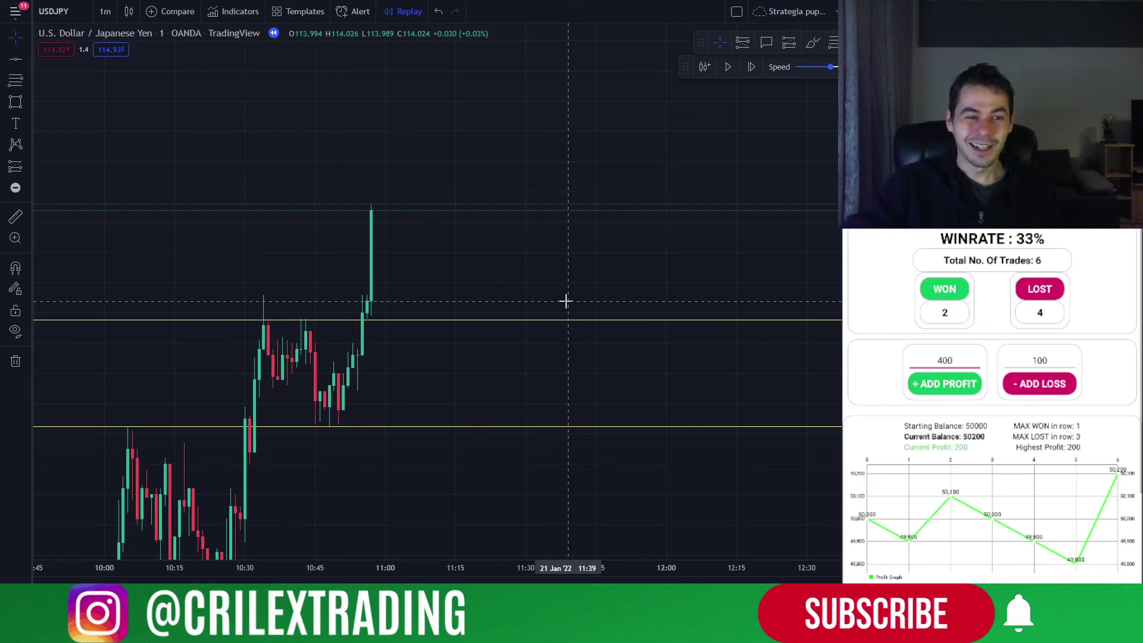
{"action": "left_click_drag", "start_coordinate": [492, 263], "coordinate": [515, 233]}
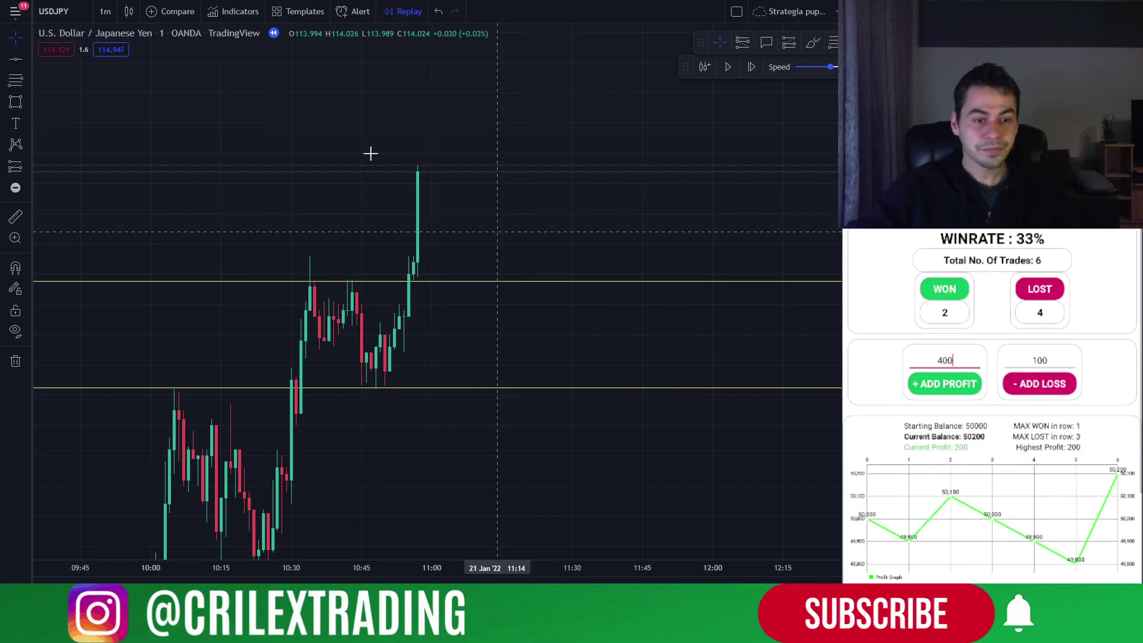
{"action": "left_click_drag", "start_coordinate": [498, 489], "coordinate": [576, 415]}
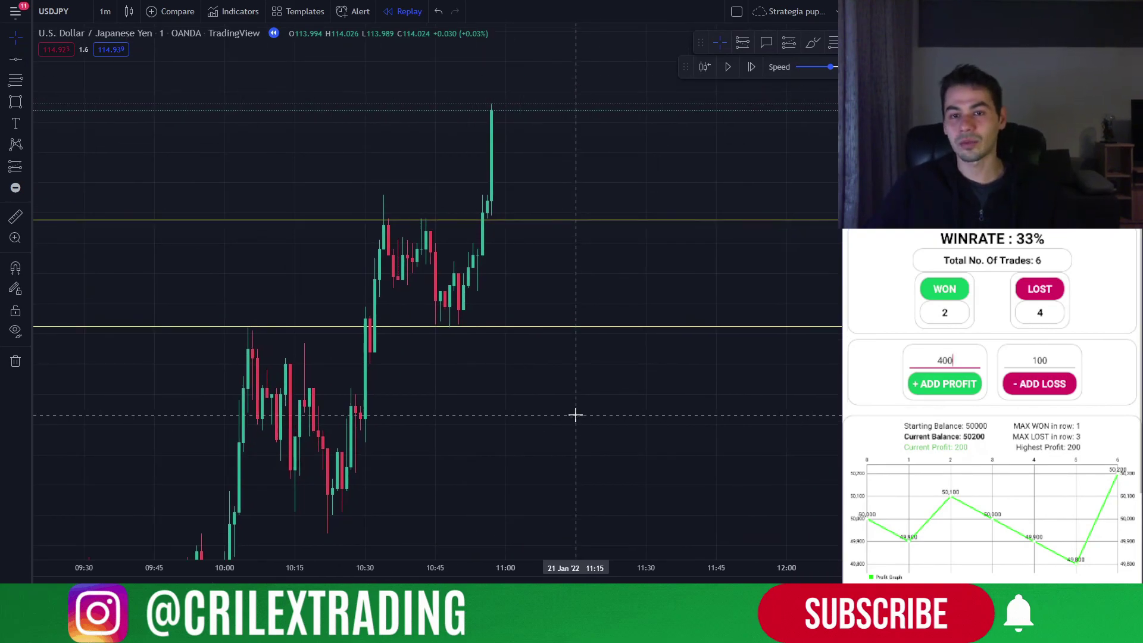